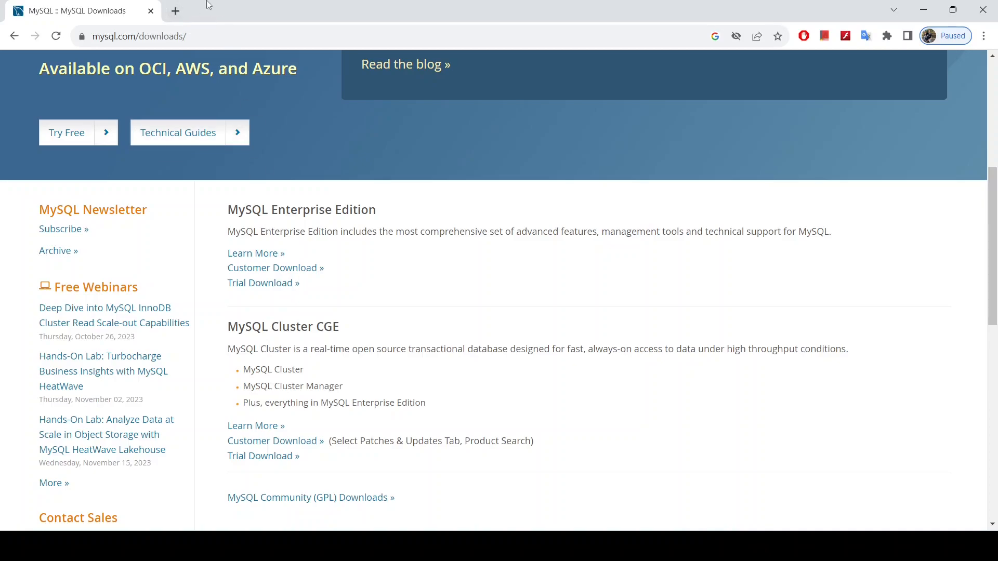
# Step: Search Google for 'mysql downloads' in a new tab and open the MySQL Downloads page
pyautogui.click(177, 11)
pyautogui.write('mys')
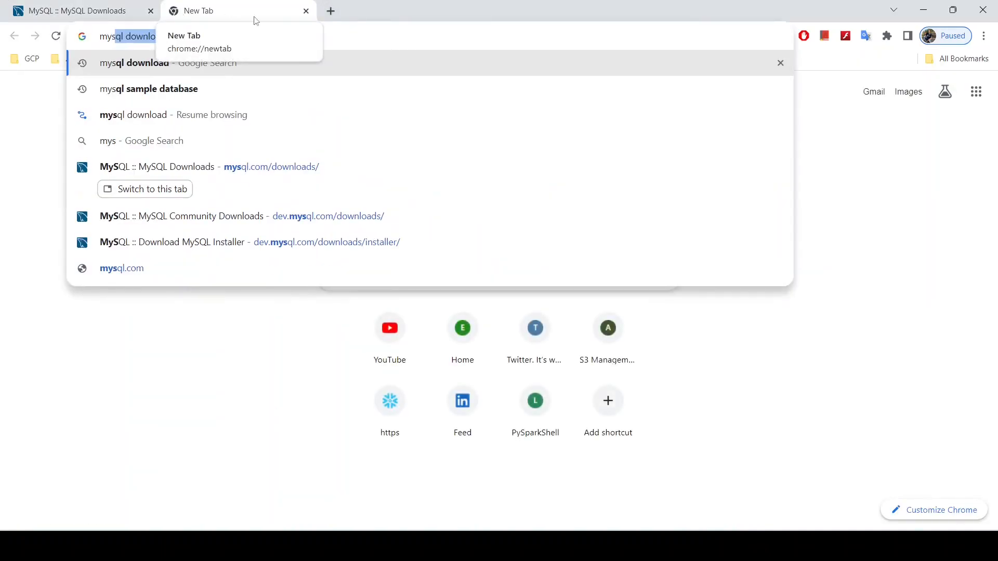
pyautogui.write('ql downloads')
pyautogui.press('Return')
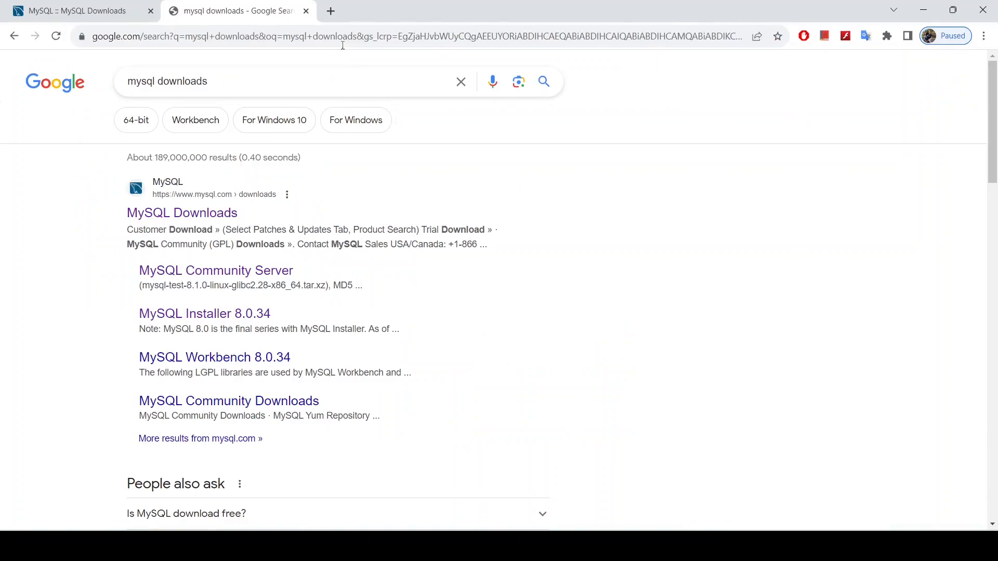
pyautogui.click(176, 214)
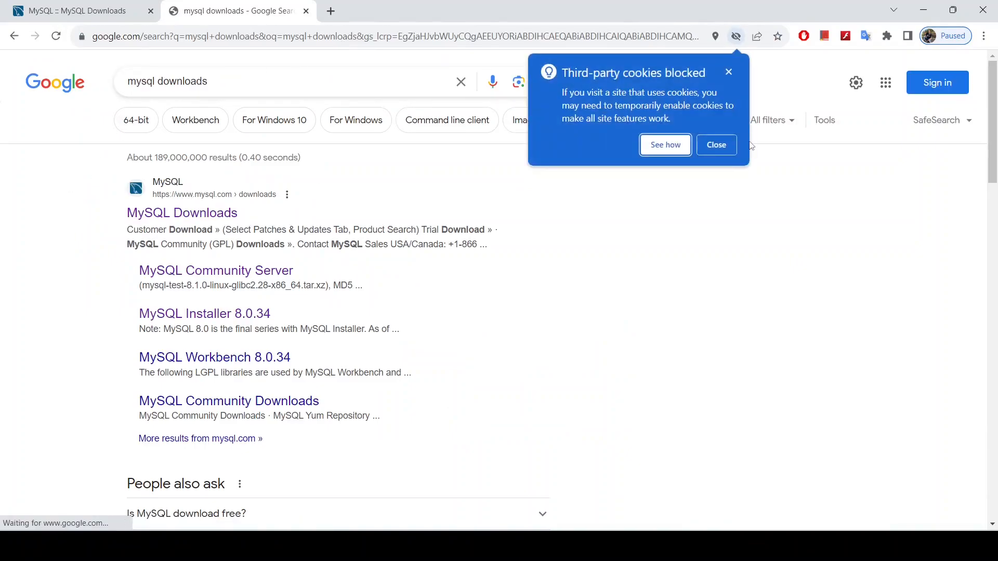
pyautogui.click(708, 146)
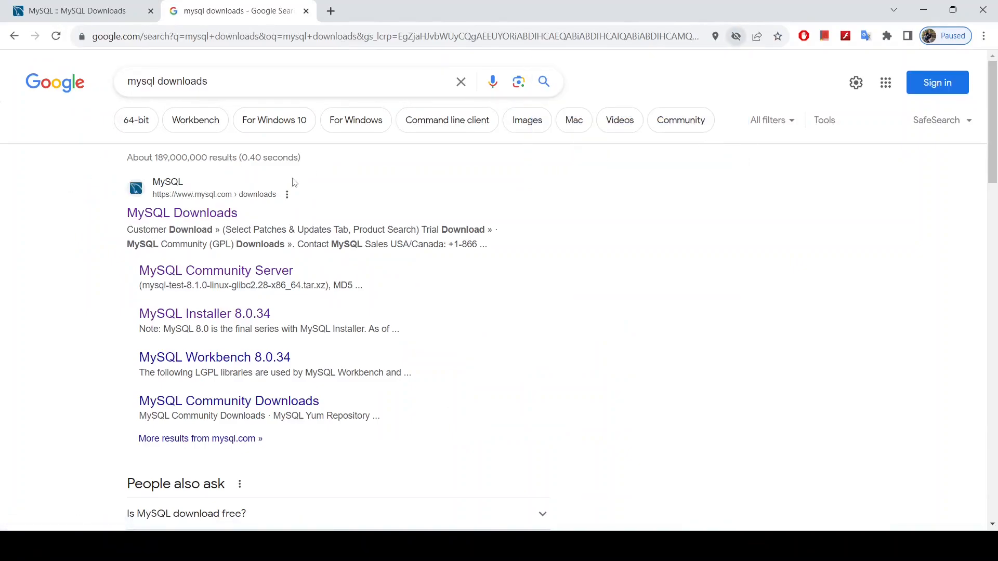
pyautogui.click(218, 212)
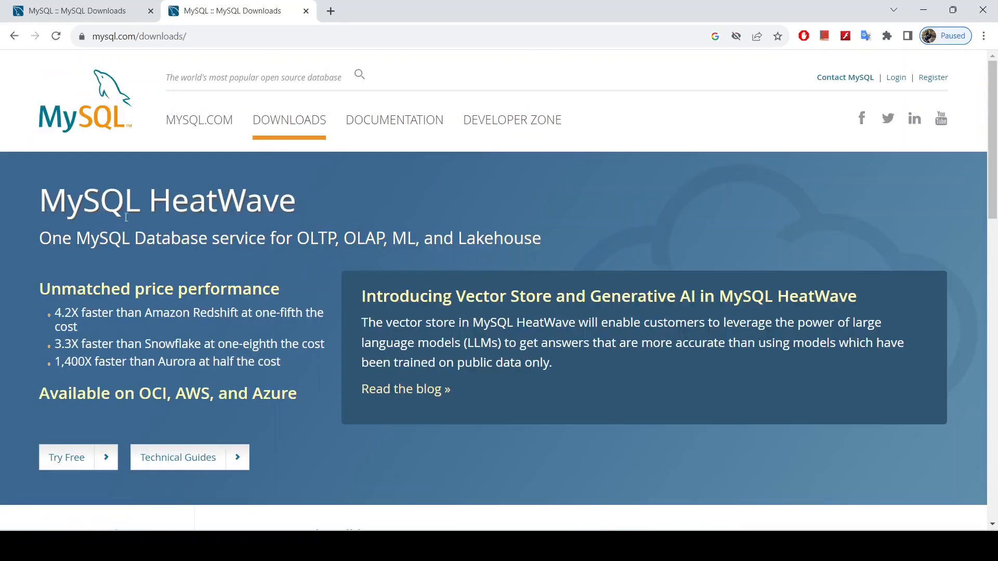
pyautogui.scroll(-7, 245, 352)
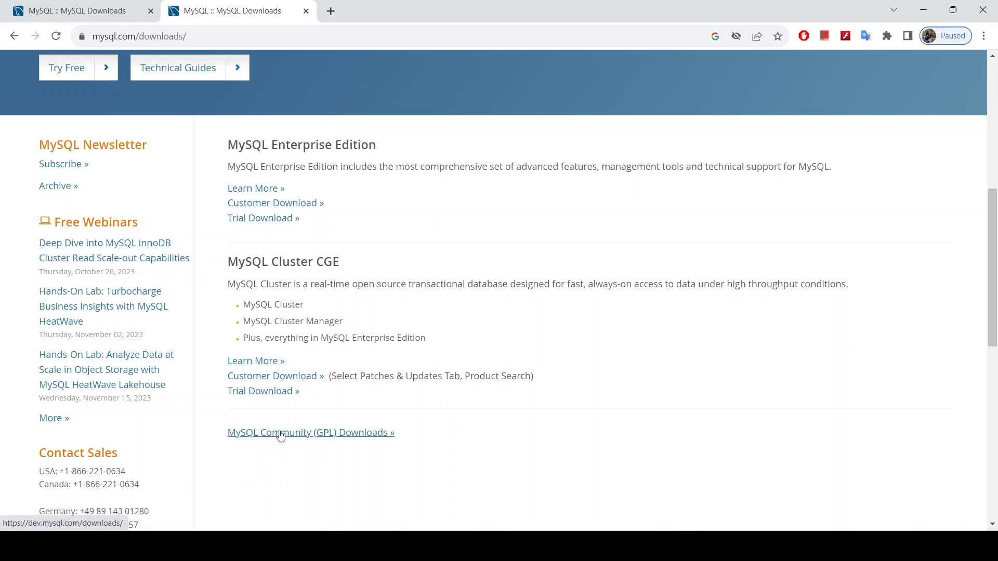
# Step: Go through MySQL Community (GPL) Downloads to the MySQL Installer 8.0.34 for Windows page
pyautogui.click(289, 436)
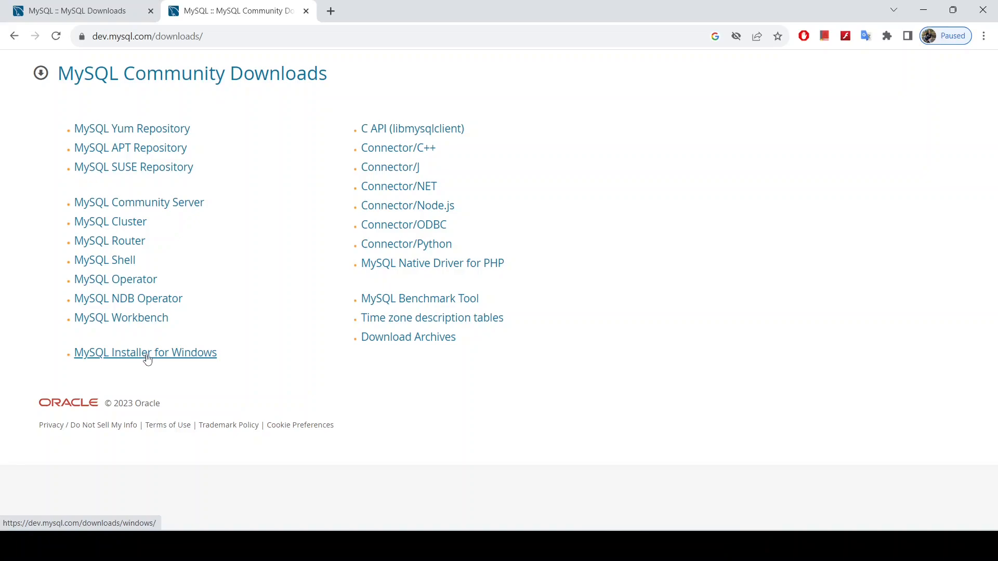
pyautogui.click(148, 358)
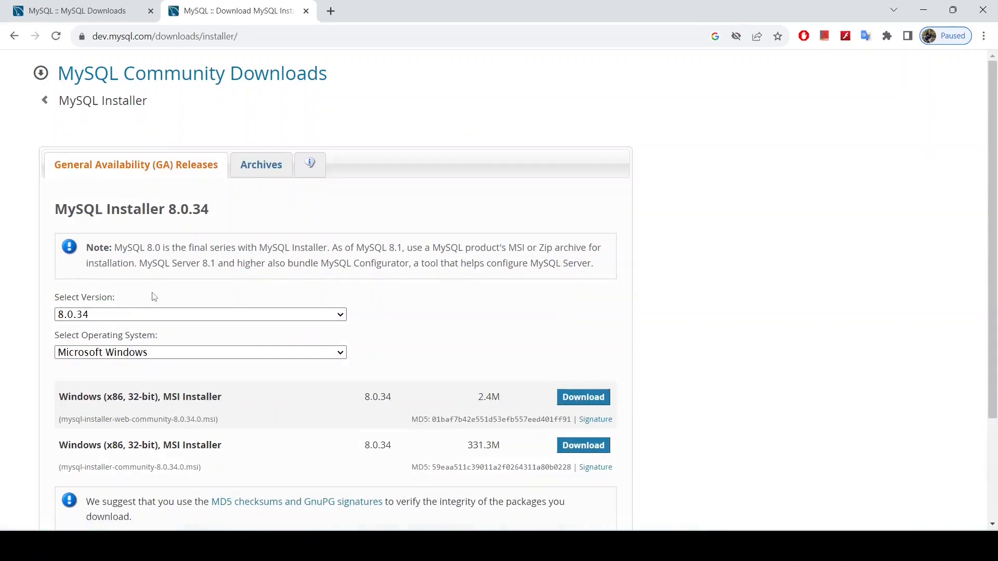
pyautogui.scroll(-3, 377, 308)
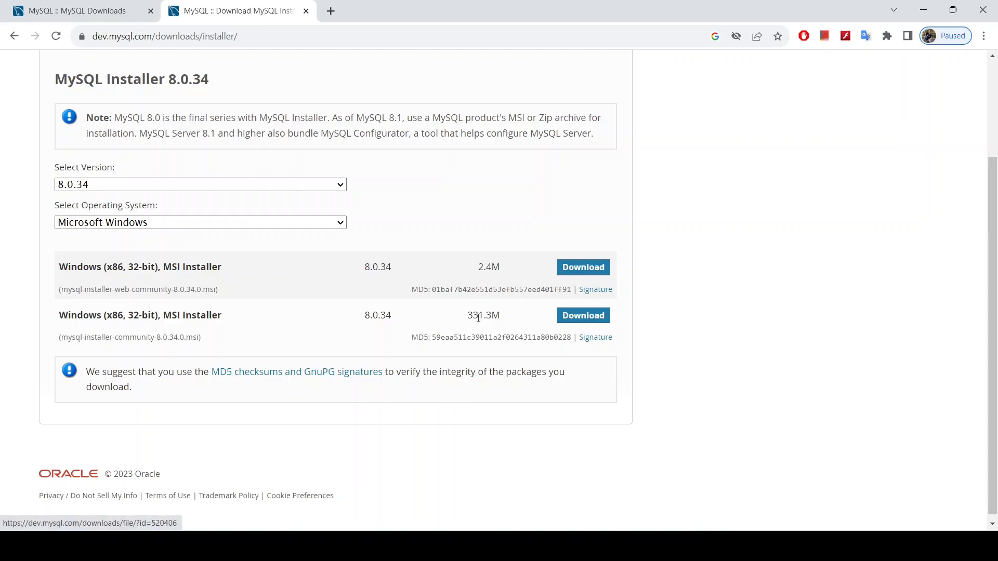
# Step: Download the 2.4M web installer without signing in and launch it from Chrome
pyautogui.click(572, 273)
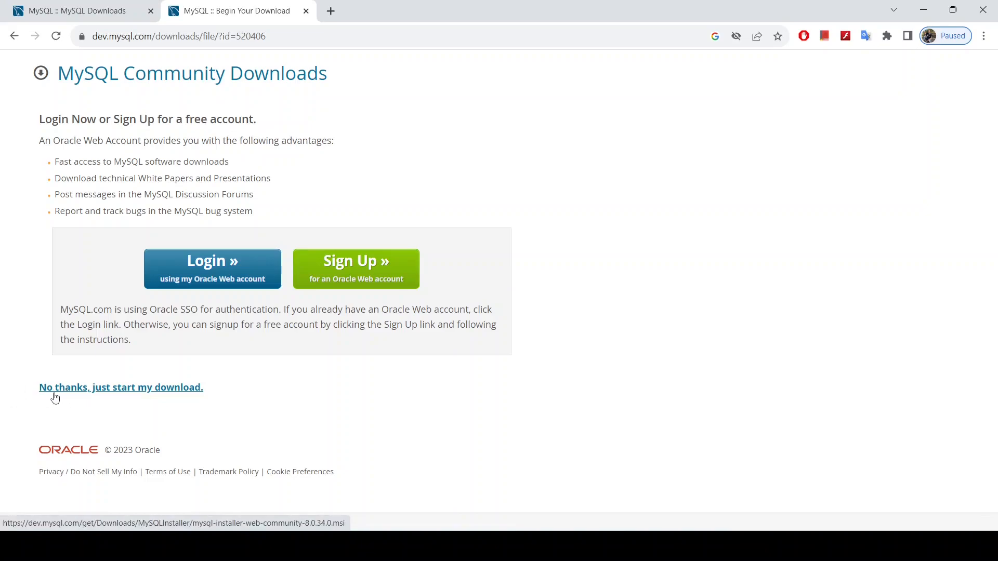
pyautogui.click(131, 397)
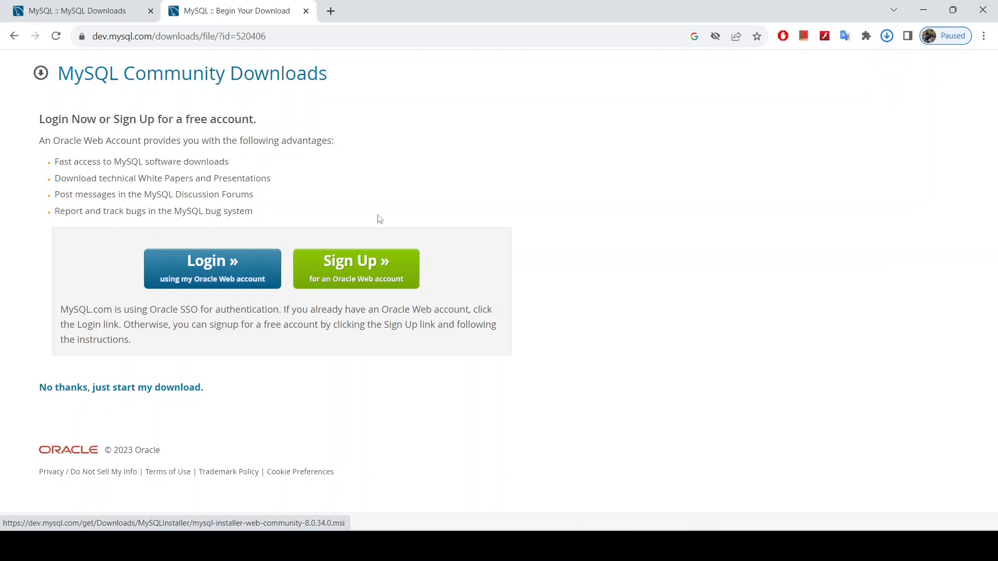
pyautogui.click(887, 41)
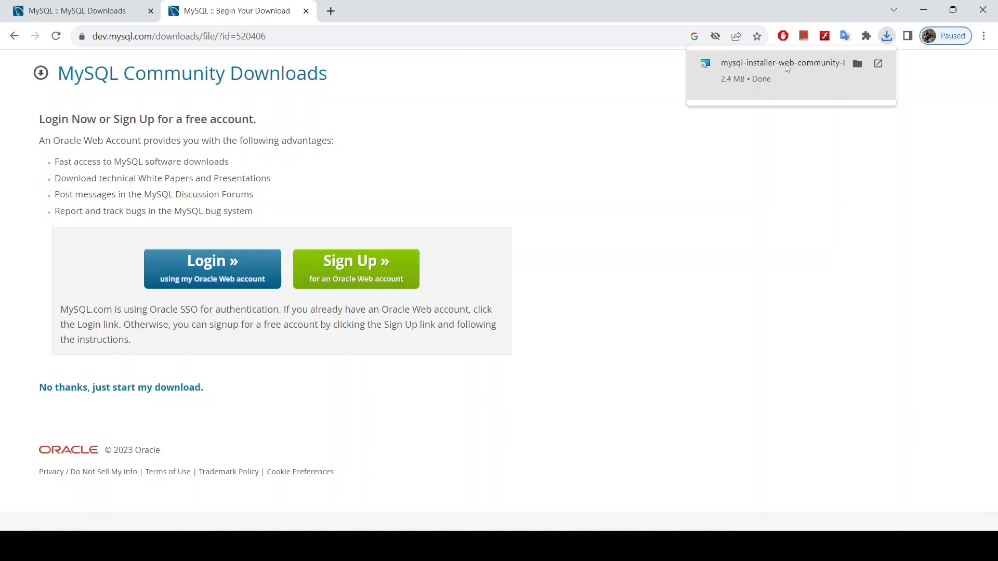
pyautogui.click(878, 64)
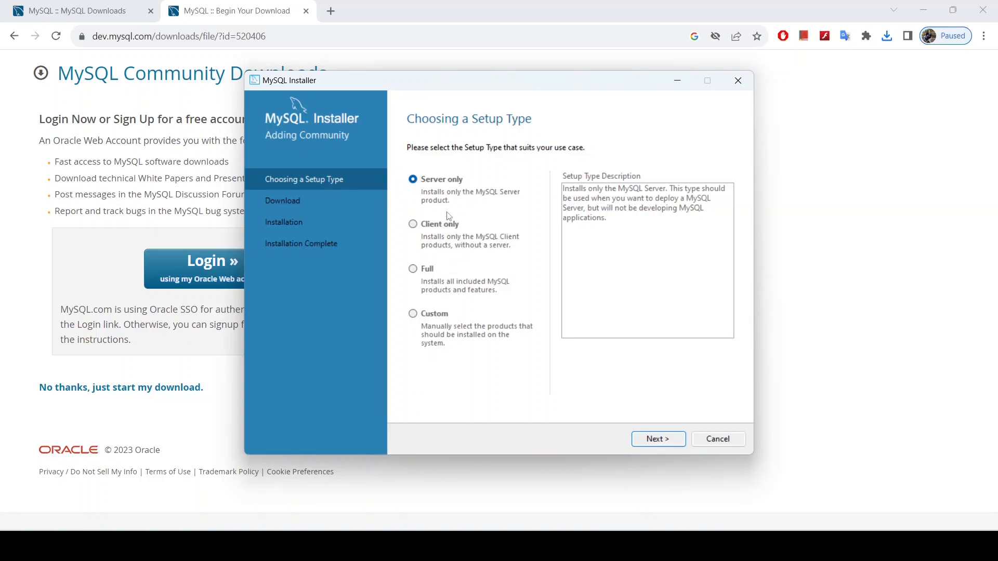
# Step: Choose the Custom setup type and expand MySQL Servers in Available Products
pyautogui.click(418, 314)
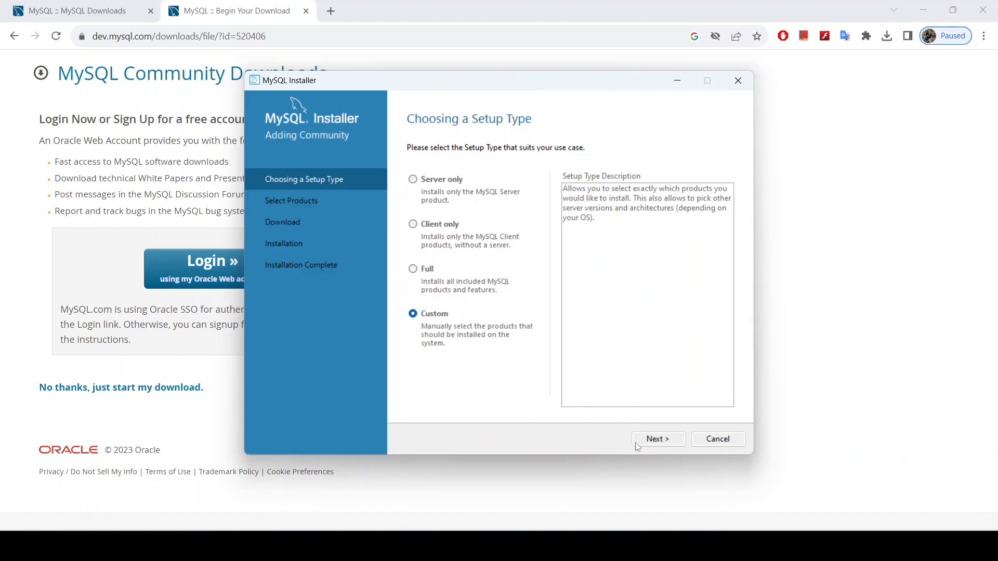
pyautogui.click(649, 438)
pyautogui.click(413, 208)
pyautogui.click(426, 219)
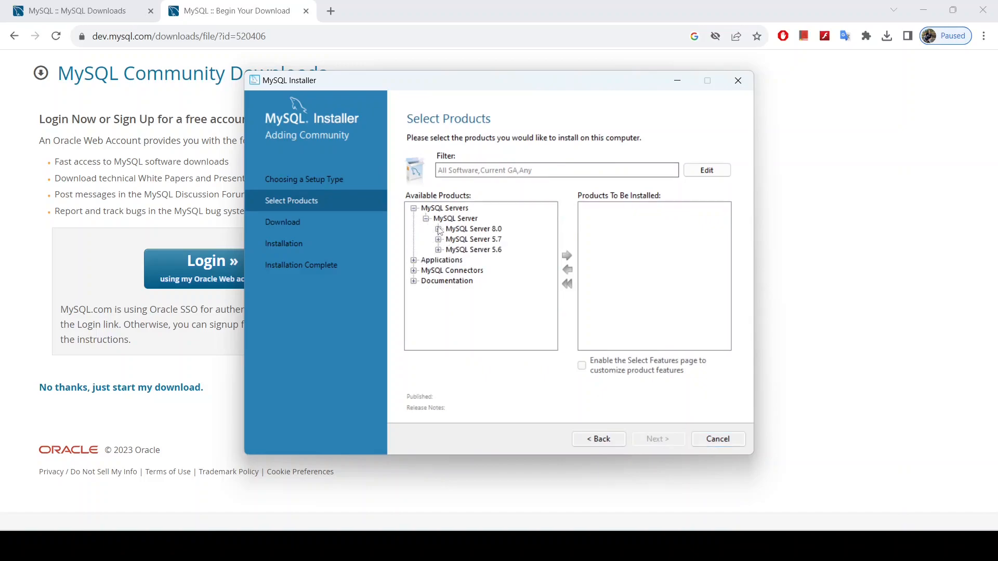
# Step: Add MySQL Server 8.0.34 - X64 to the products to install
pyautogui.click(438, 229)
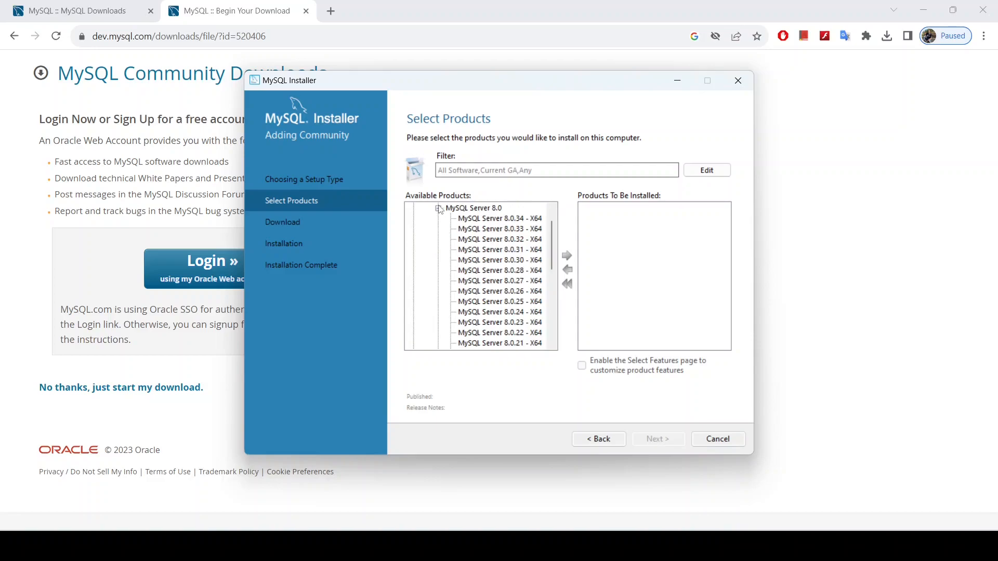
pyautogui.click(440, 209)
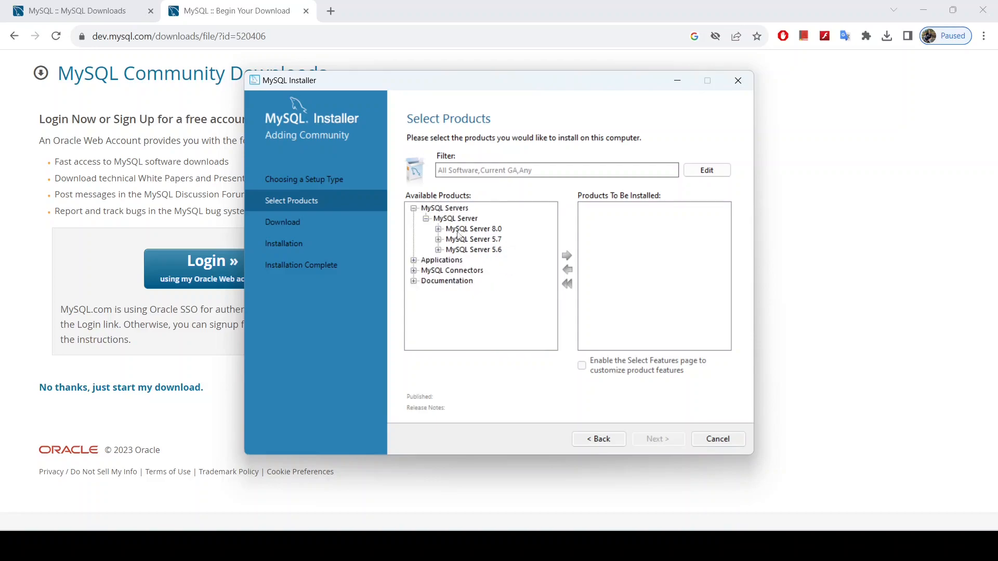
pyautogui.click(439, 229)
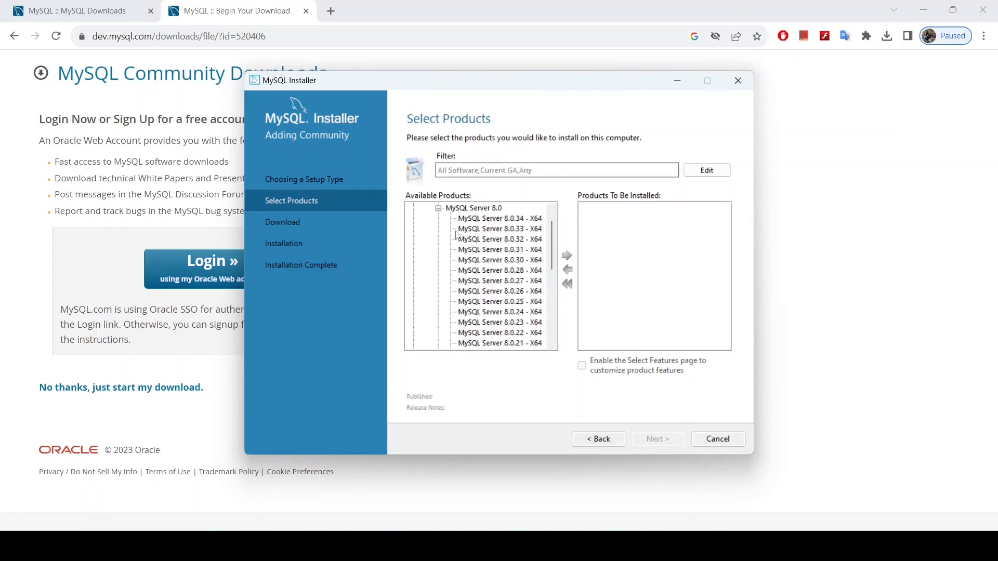
pyautogui.click(470, 222)
pyautogui.click(566, 255)
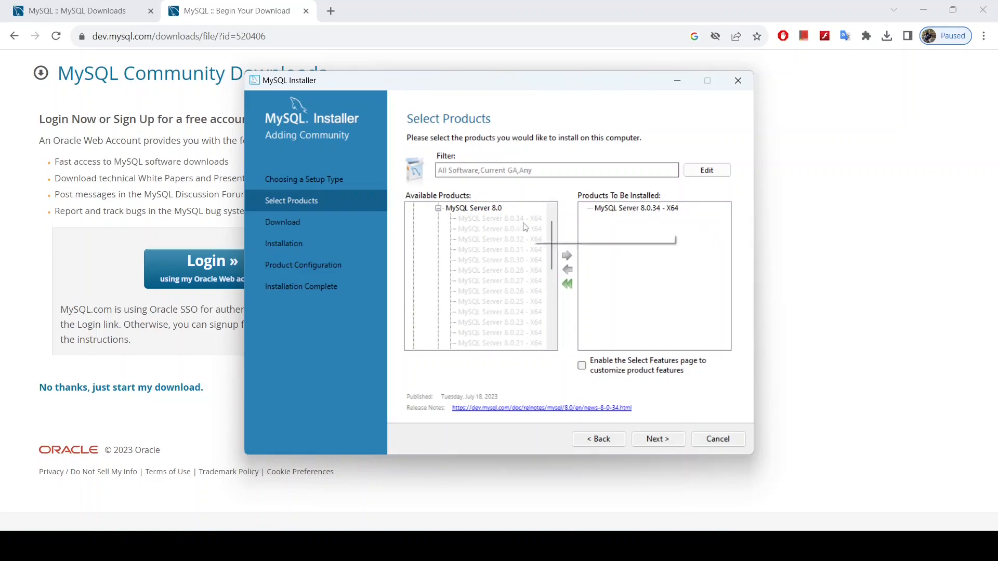
pyautogui.click(439, 208)
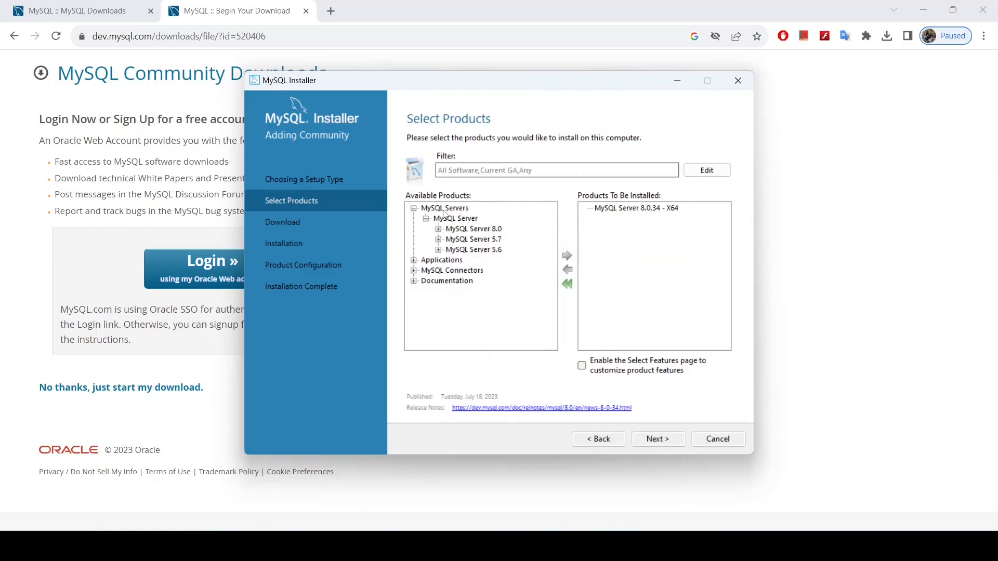
# Step: Add MySQL Workbench 8.0.34 - X64 from Applications to the install list
pyautogui.click(414, 260)
pyautogui.click(425, 271)
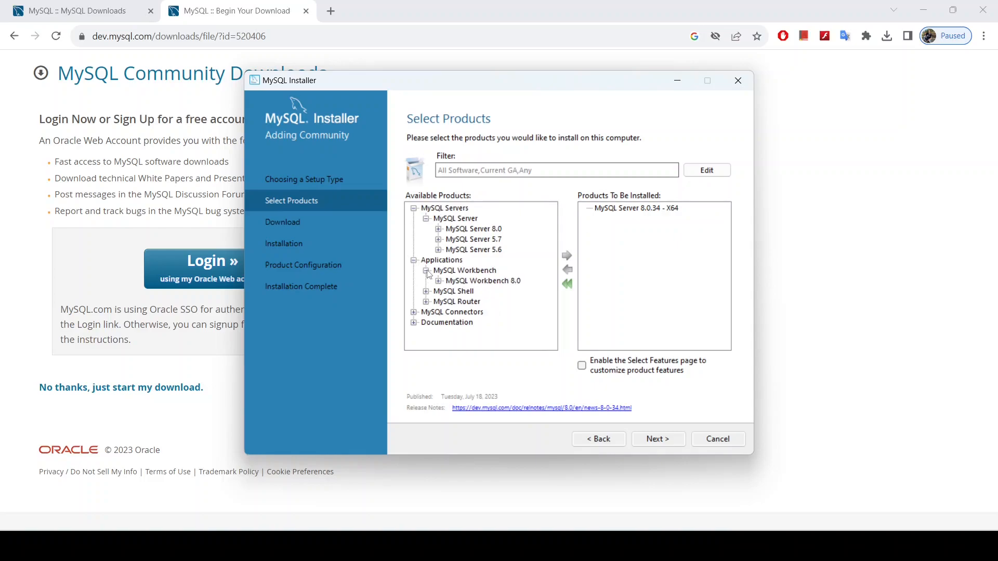
pyautogui.click(440, 282)
pyautogui.scroll(3, 474, 262)
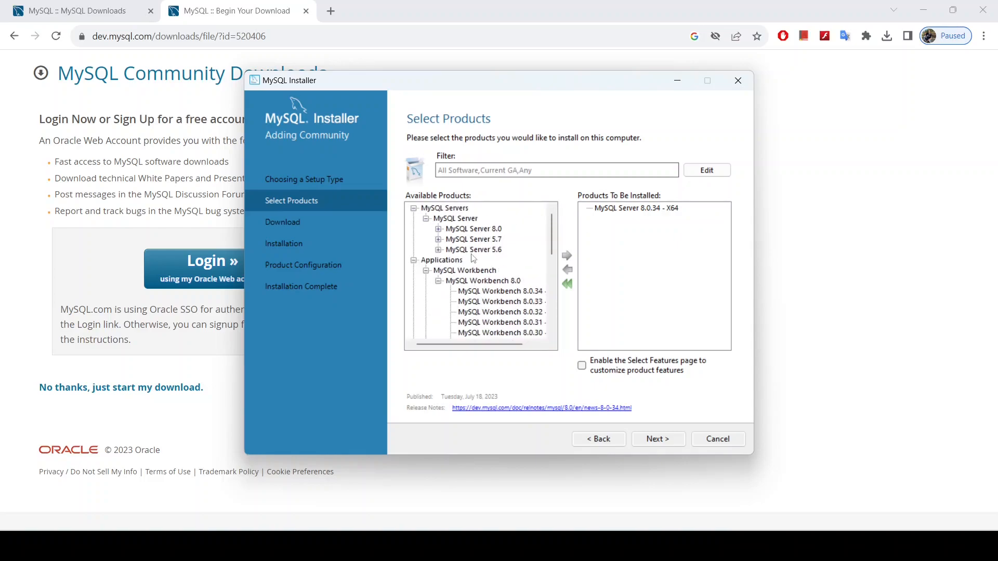
pyautogui.click(481, 292)
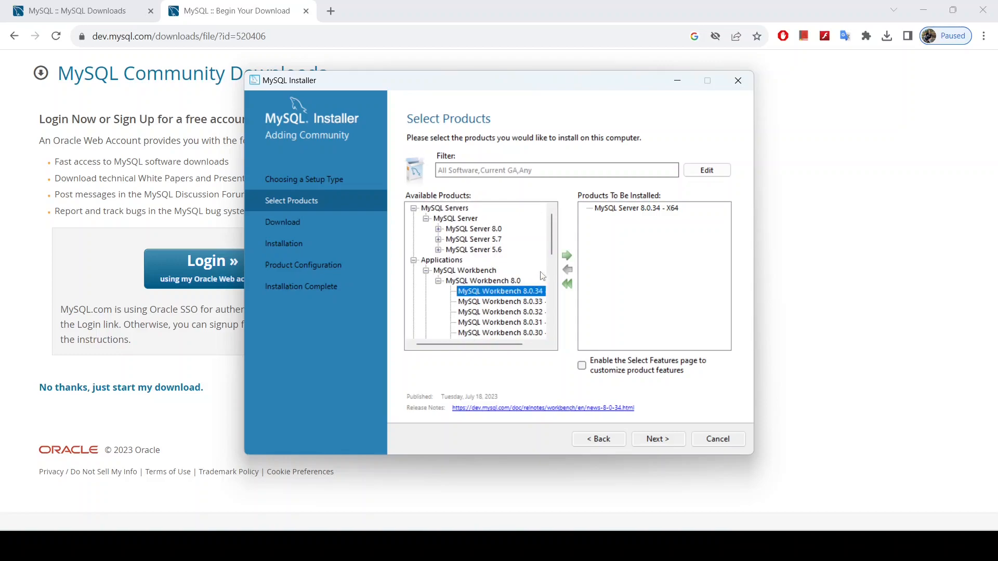
pyautogui.click(567, 257)
# Step: Look through the Connectors and Documentation groups, then continue to Path Conflicts
pyautogui.click(414, 261)
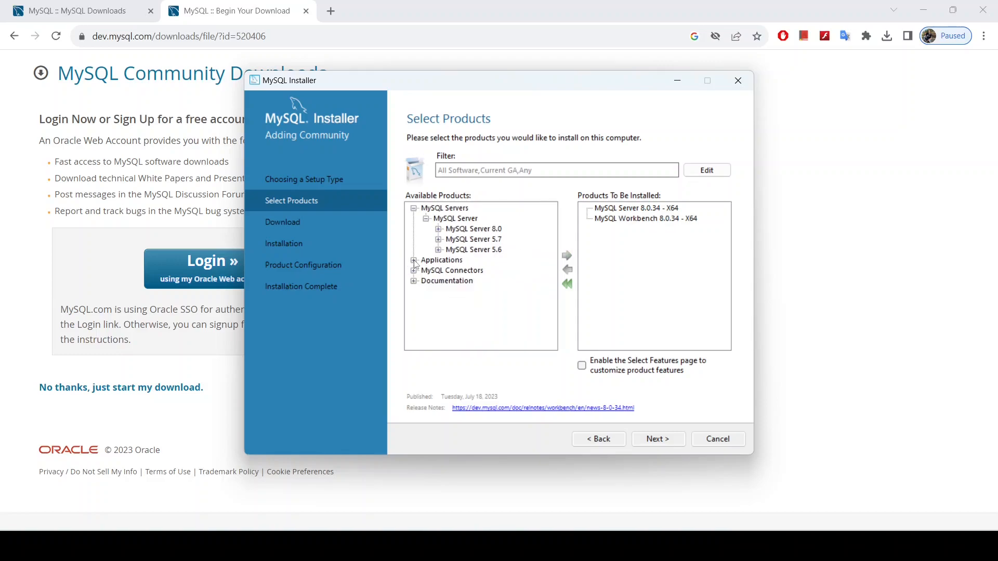
pyautogui.click(414, 271)
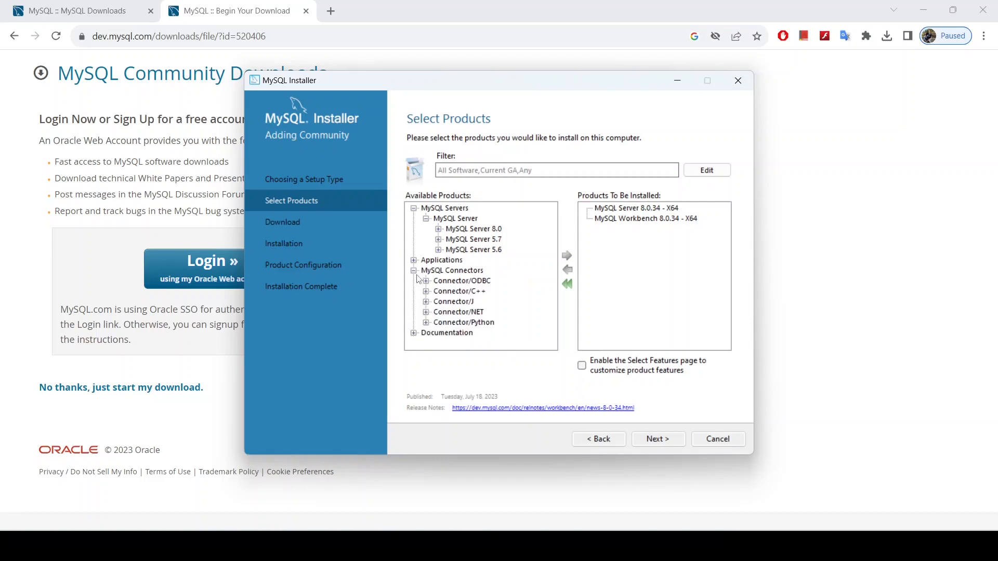
pyautogui.click(414, 272)
pyautogui.click(414, 282)
pyautogui.click(414, 282)
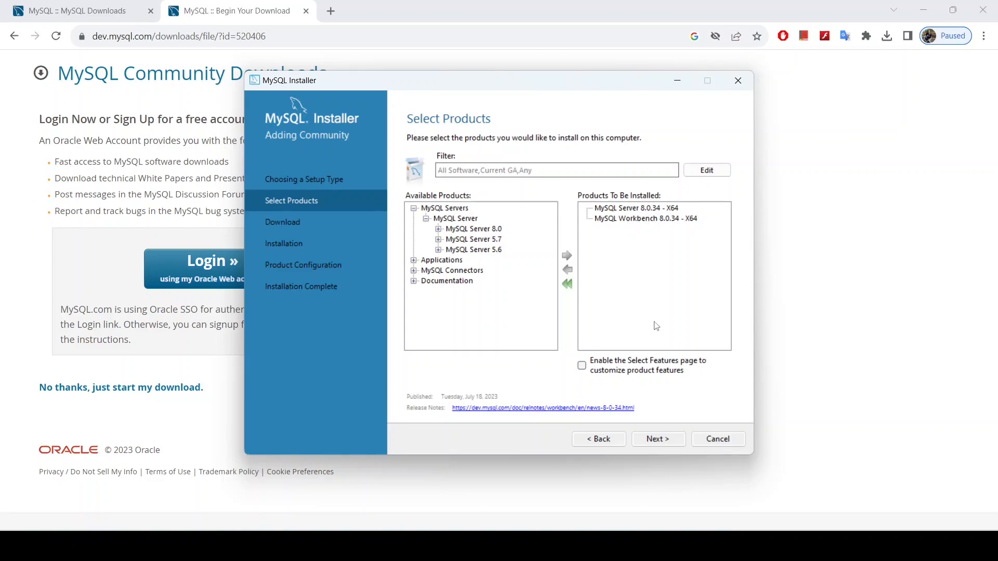
pyautogui.click(667, 442)
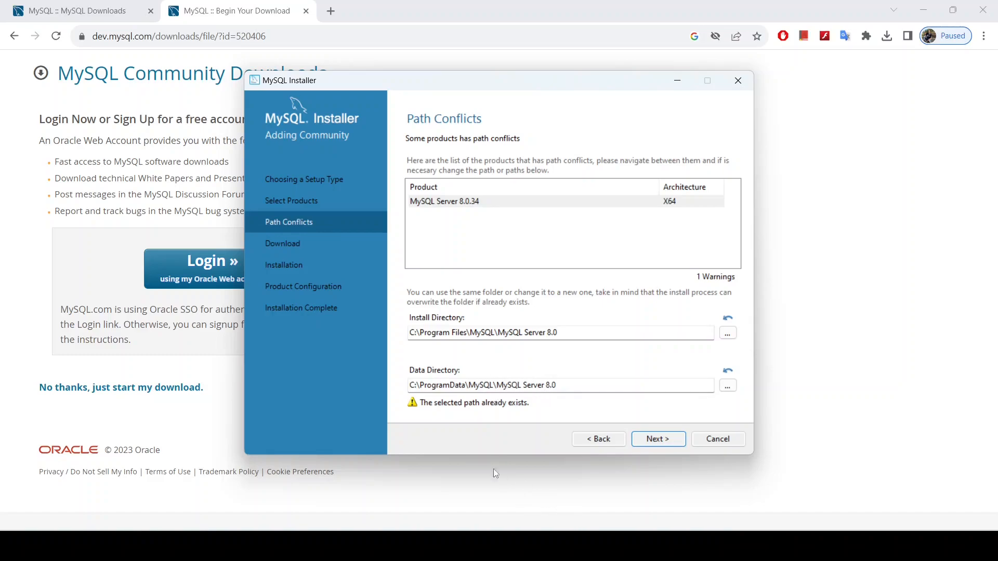
# Step: Select the existing data directory path and open a File Explorer window
pyautogui.moveTo(559, 386); pyautogui.dragTo(410, 386)
pyautogui.hotkey('ctrl', 'c')
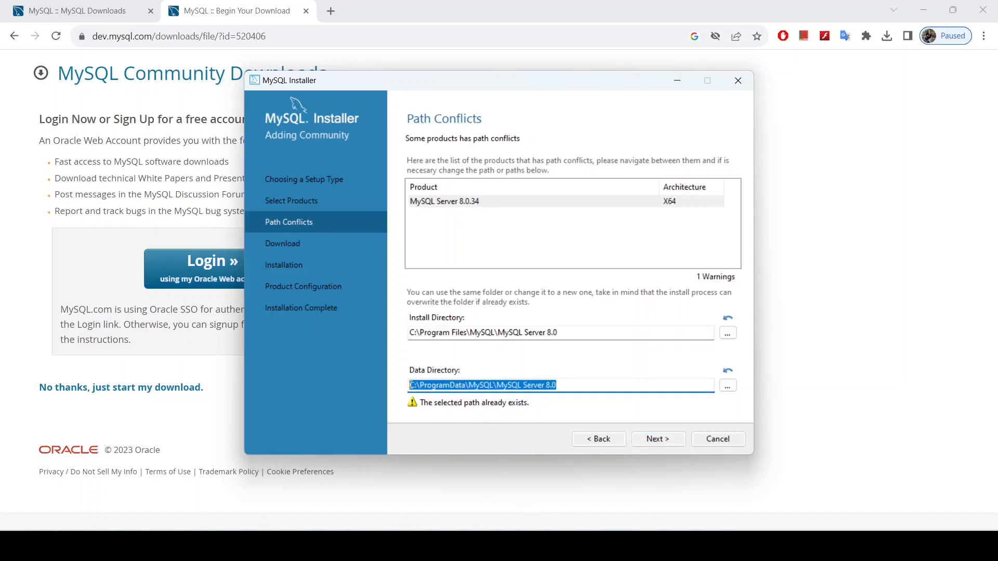
pyautogui.press('super+e')
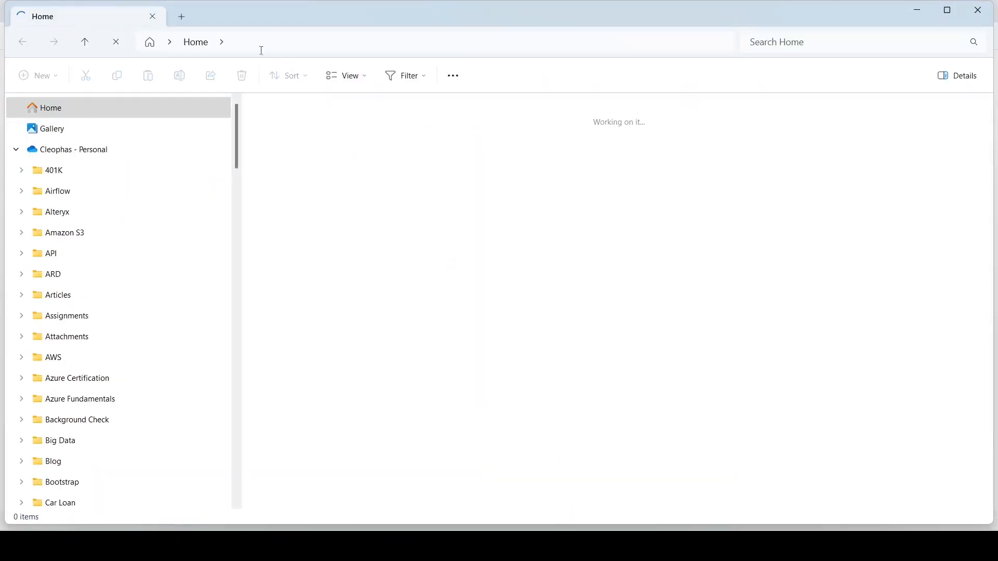
# Step: Go to the pasted MySQL data path in a new tab, then up to ProgramData
pyautogui.click(182, 18)
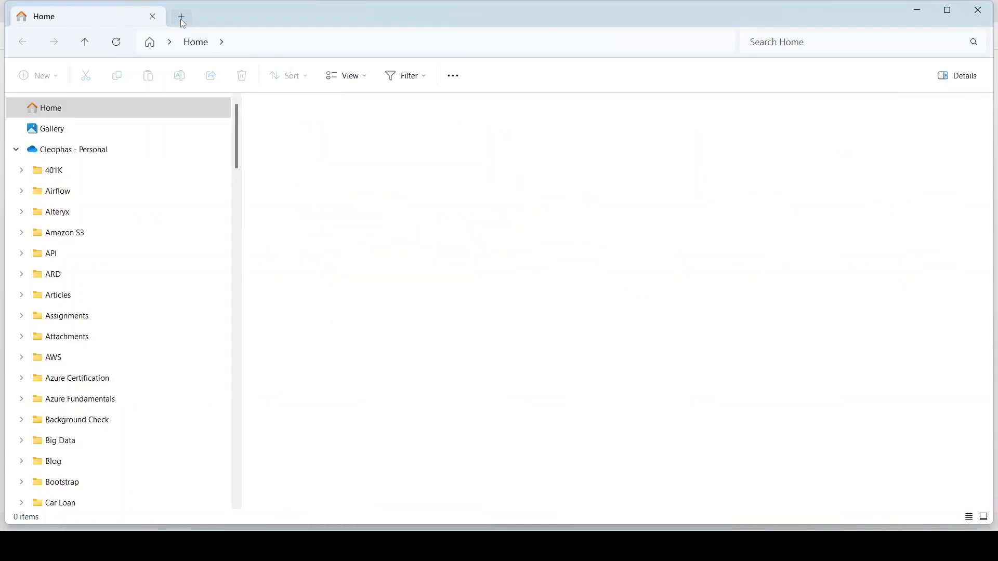
pyautogui.click(238, 49)
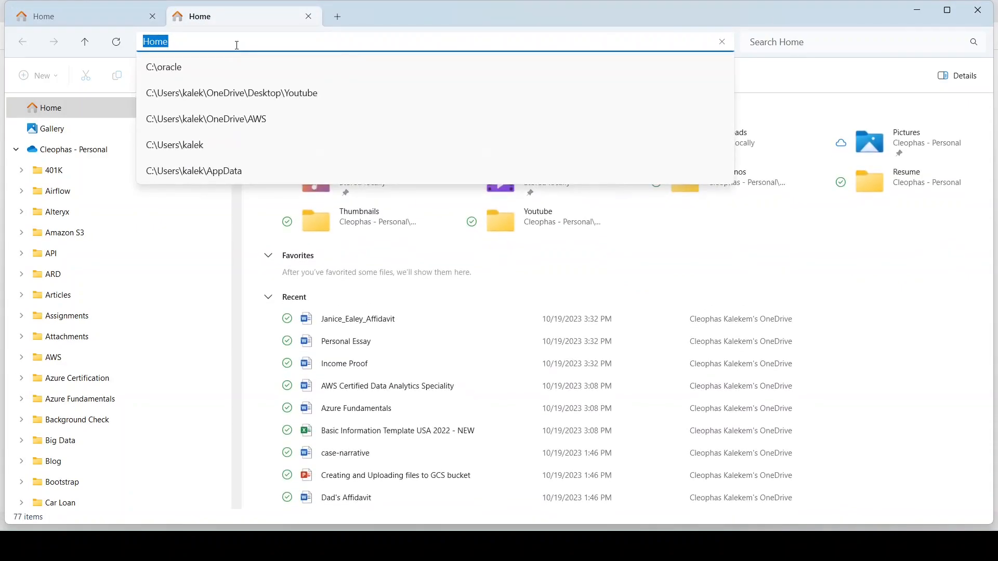
pyautogui.hotkey('ctrl', 'v')
pyautogui.press('Return')
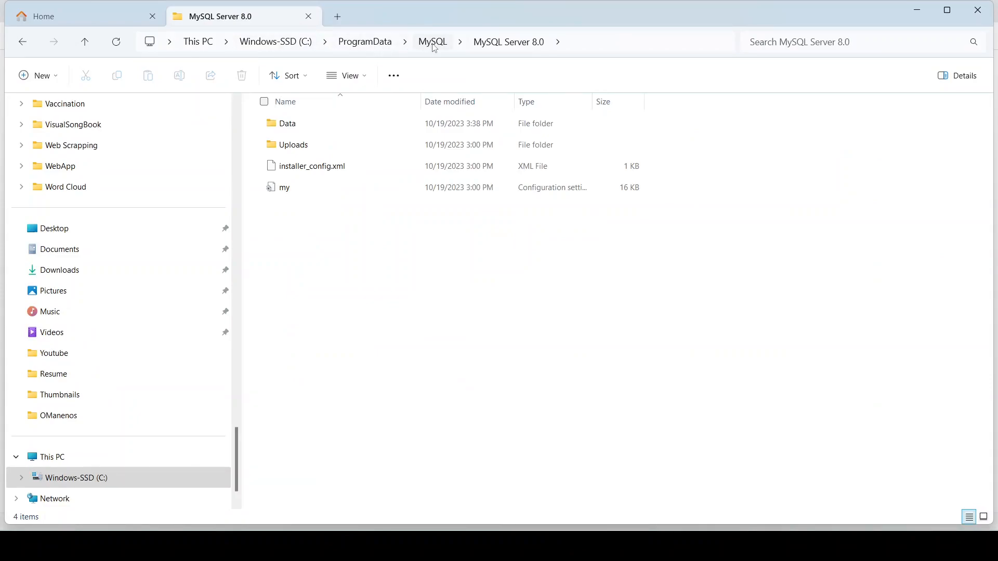
pyautogui.click(433, 42)
pyautogui.click(388, 44)
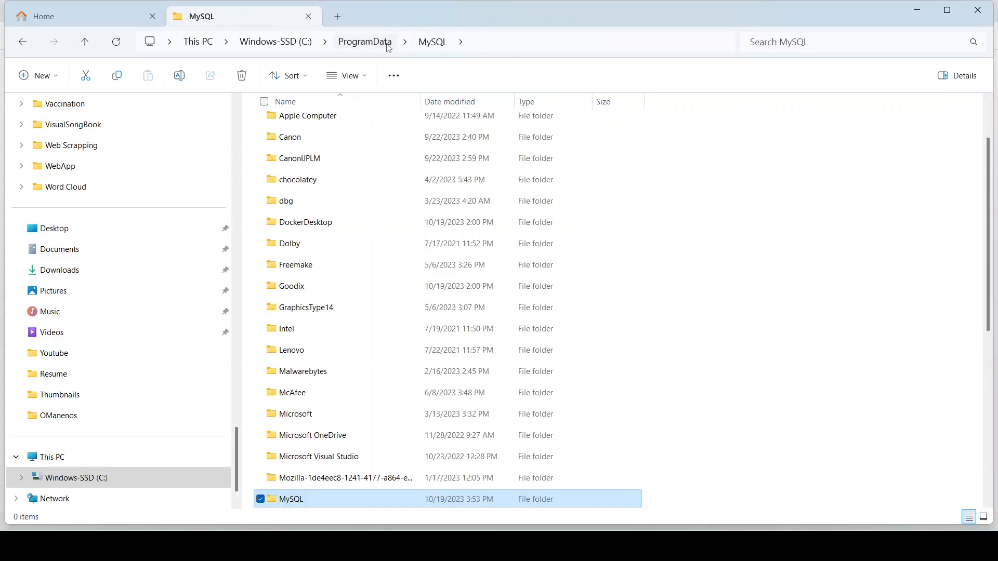
# Step: Try to delete the ProgramData MySQL folder; it stays because it is in use
pyautogui.rightClick(299, 502)
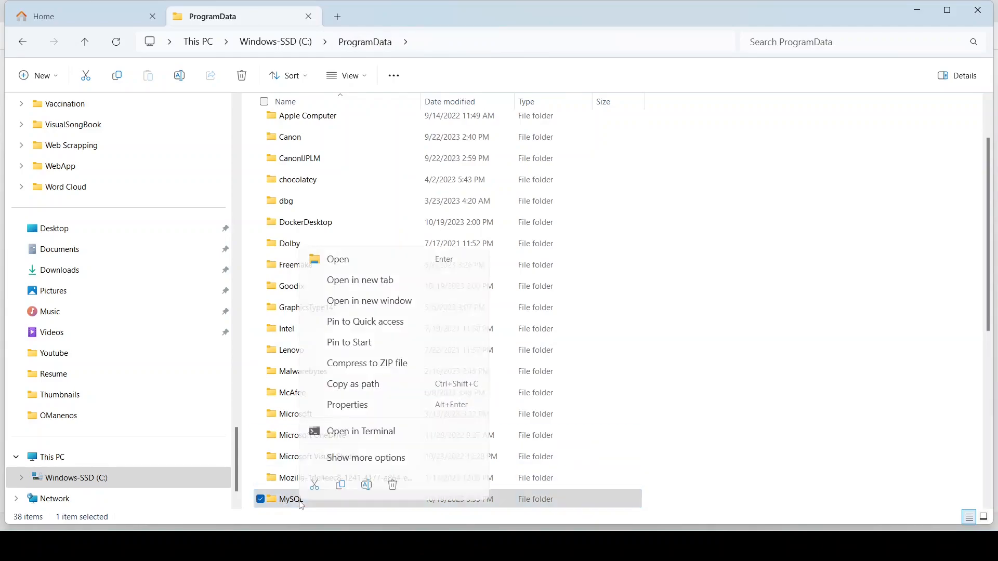
pyautogui.click(392, 486)
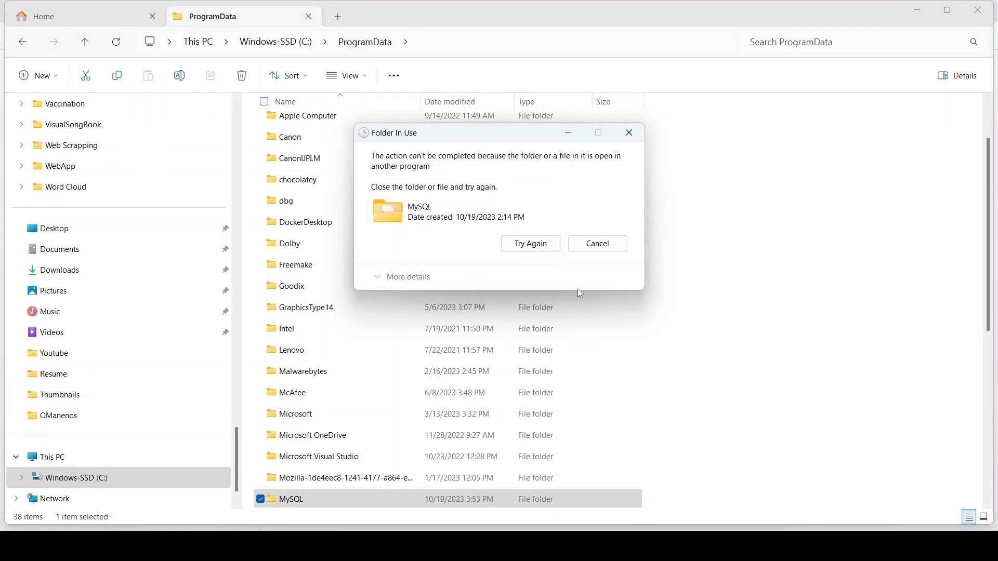
pyautogui.click(530, 243)
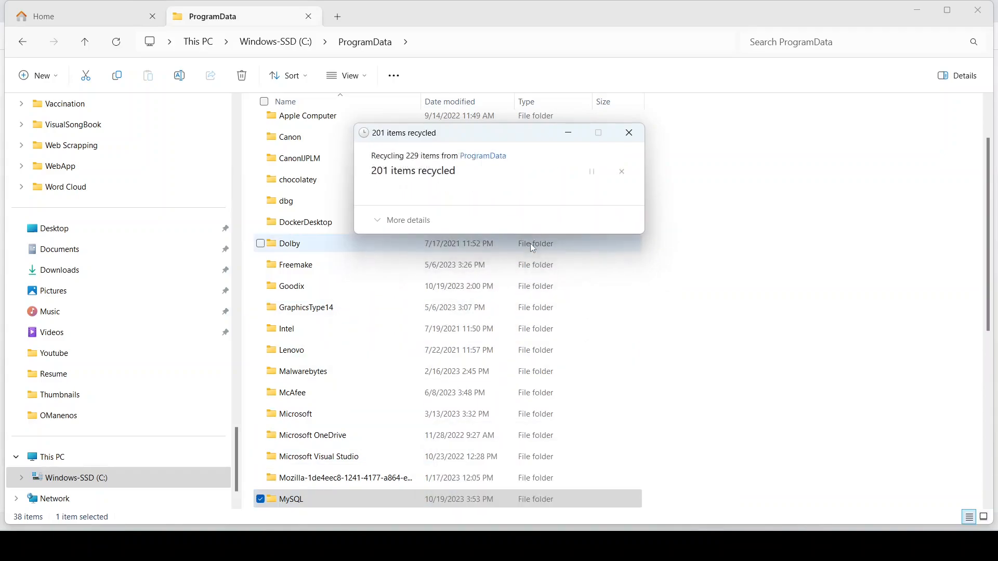
pyautogui.click(629, 132)
pyautogui.scroll(-5, 389, 371)
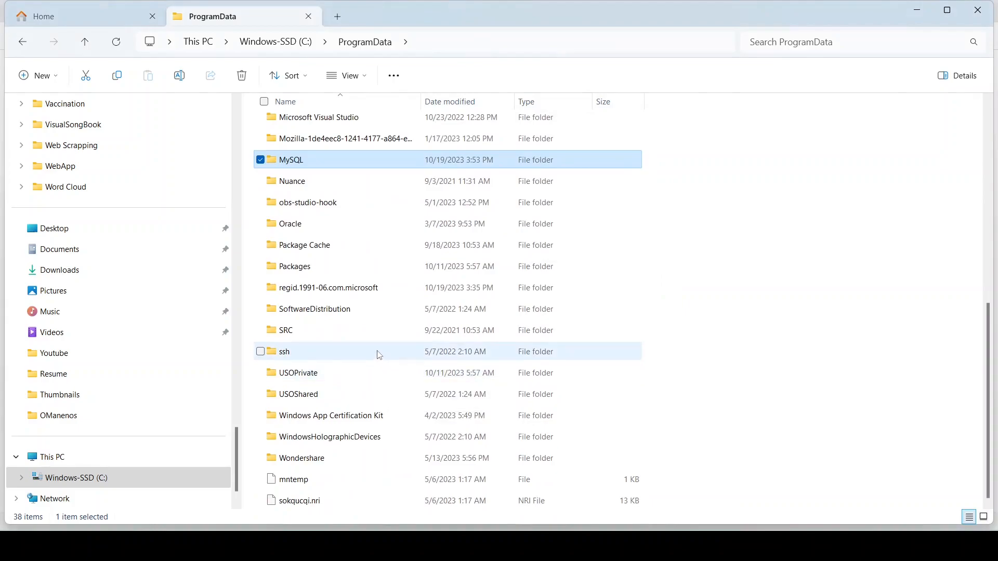
pyautogui.scroll(5, 377, 352)
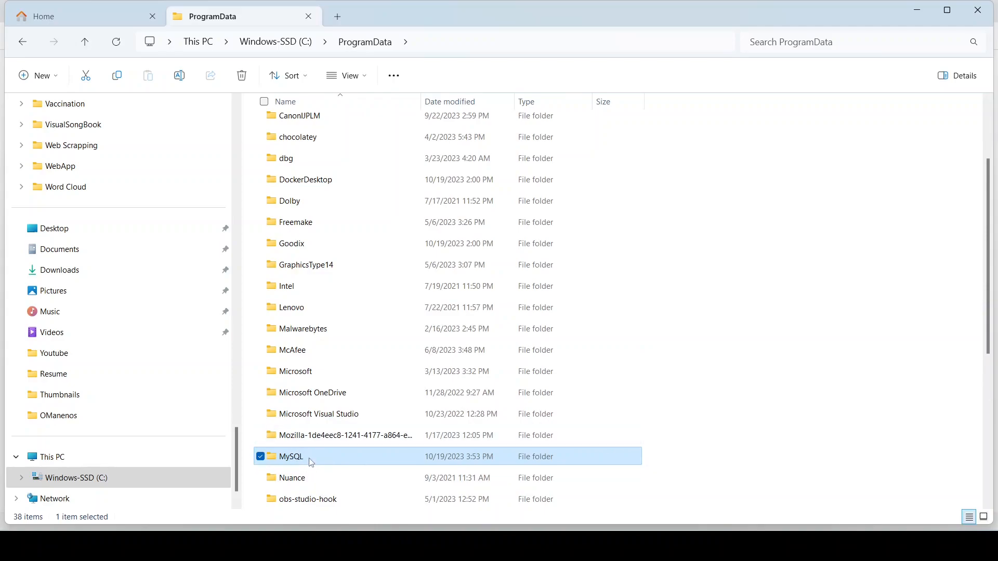
# Step: Navigate from the C: drive root through Users into the user's profile folder
pyautogui.click(293, 48)
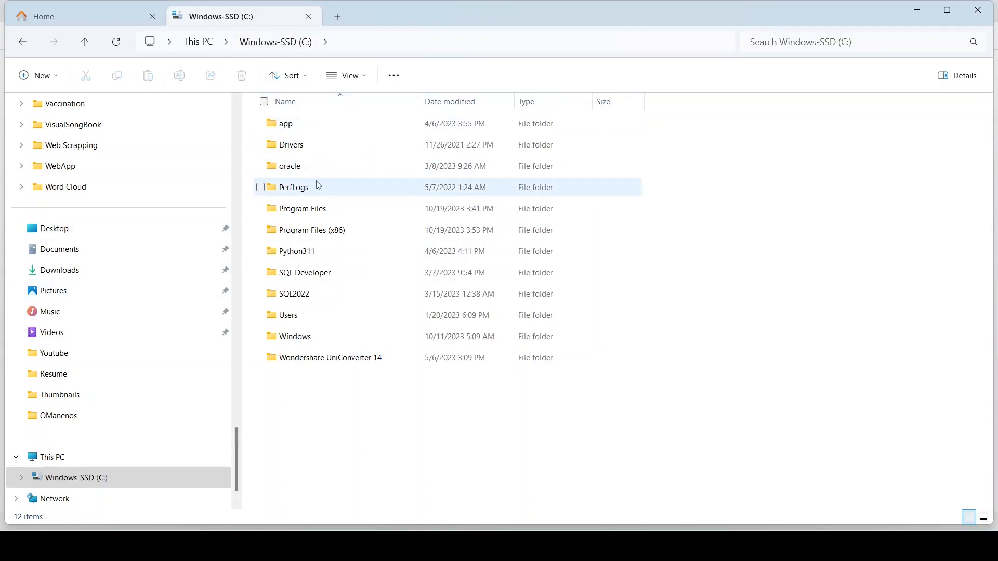
pyautogui.doubleClick(294, 319)
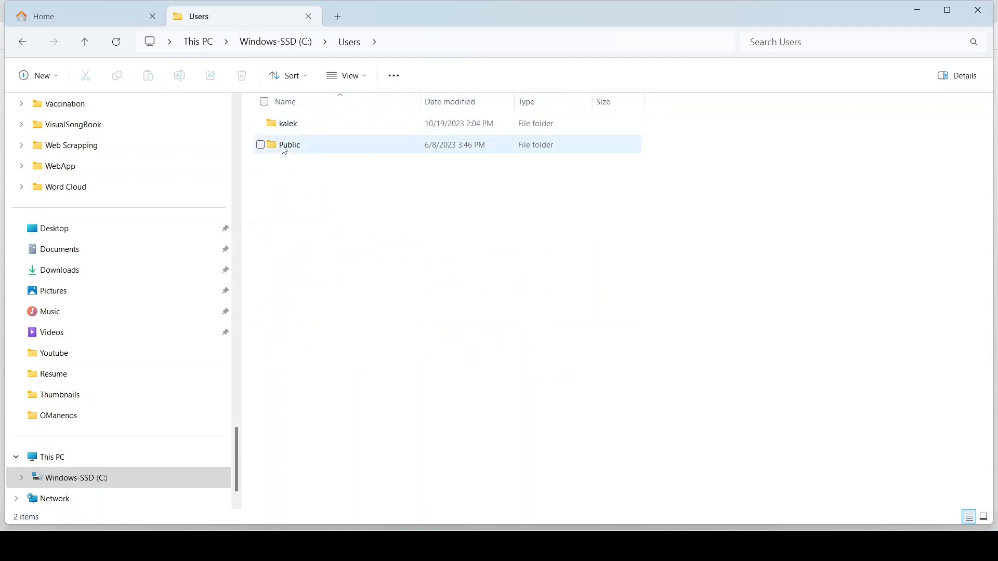
pyautogui.doubleClick(298, 129)
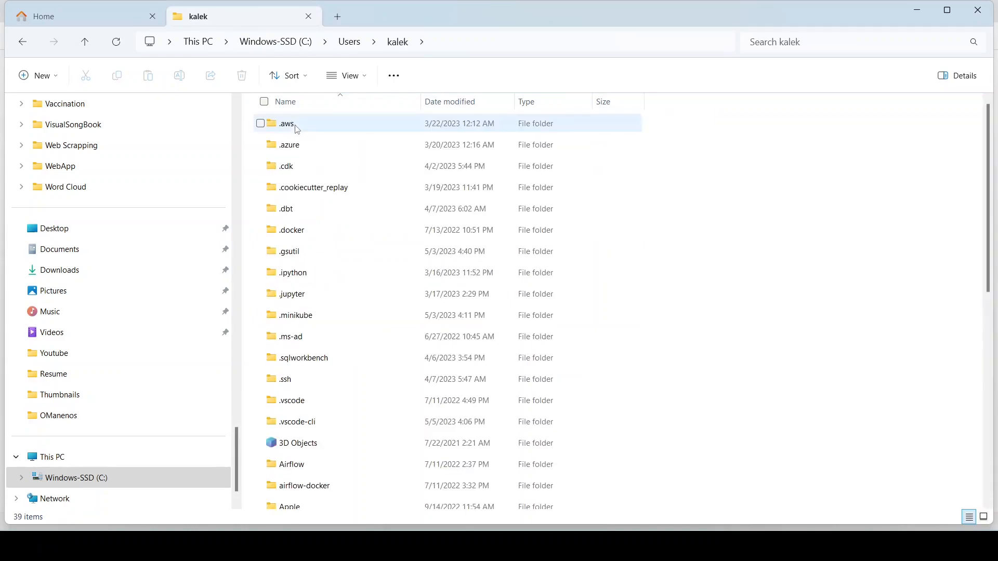
pyautogui.scroll(-7, 468, 292)
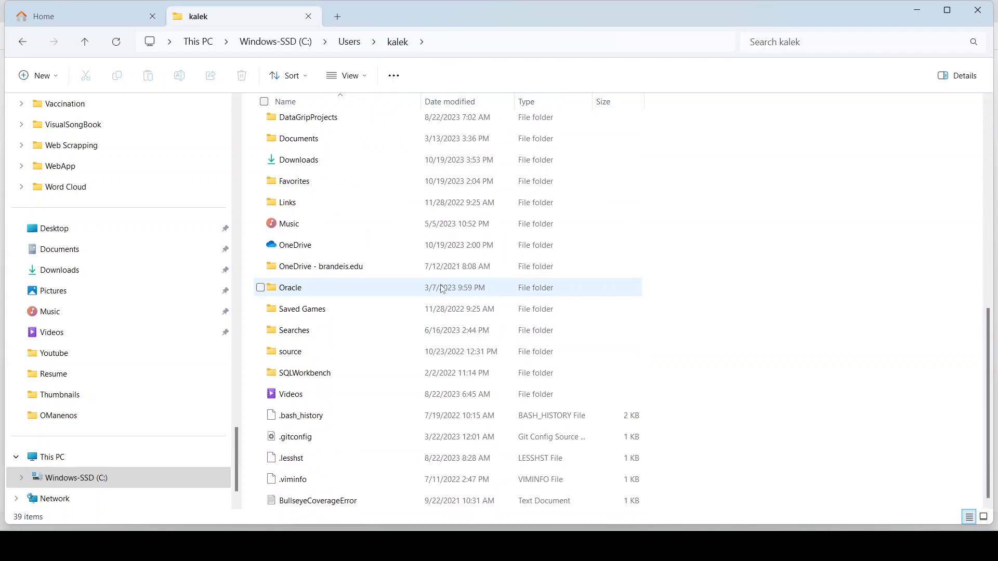
pyautogui.scroll(7, 443, 289)
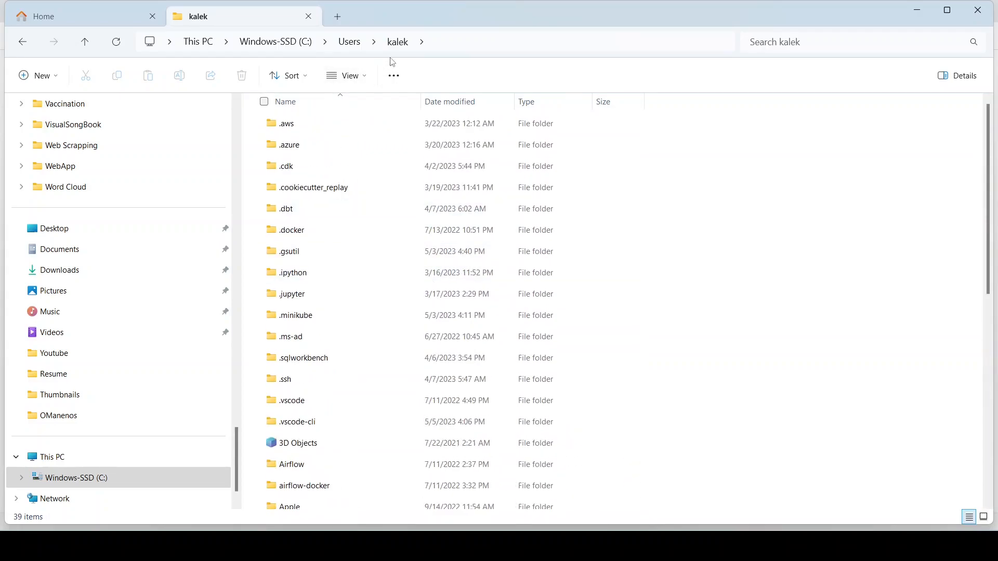
# Step: Create a new empty folder named MySQL in the user's profile folder
pyautogui.click(431, 46)
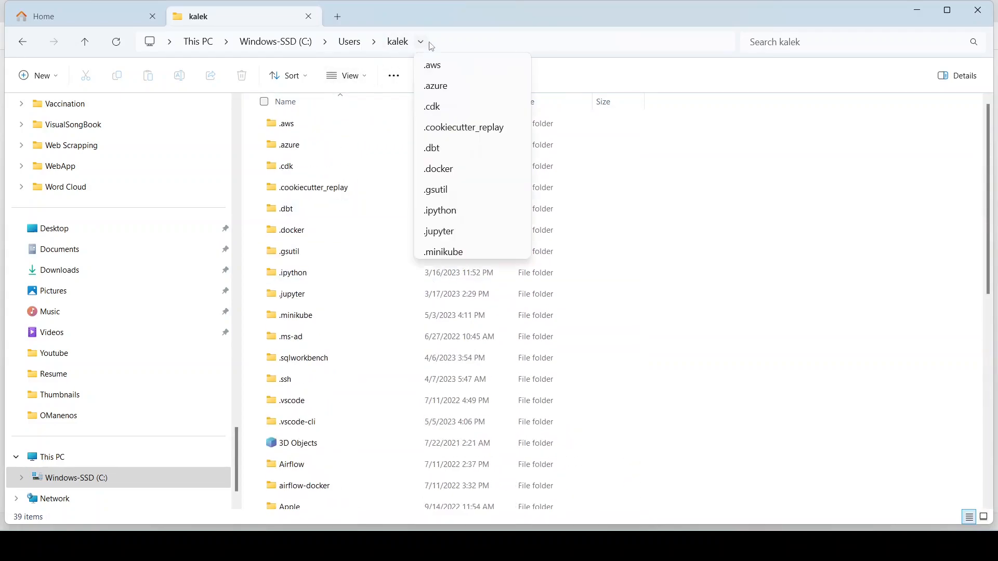
pyautogui.click(613, 174)
pyautogui.rightClick(675, 207)
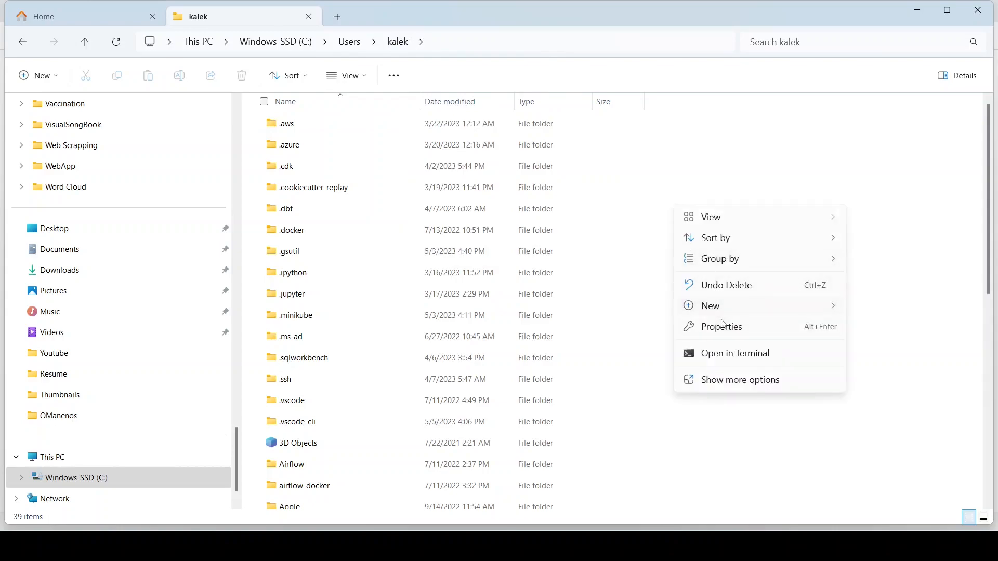
pyautogui.moveTo(723, 314)
pyautogui.click(556, 30)
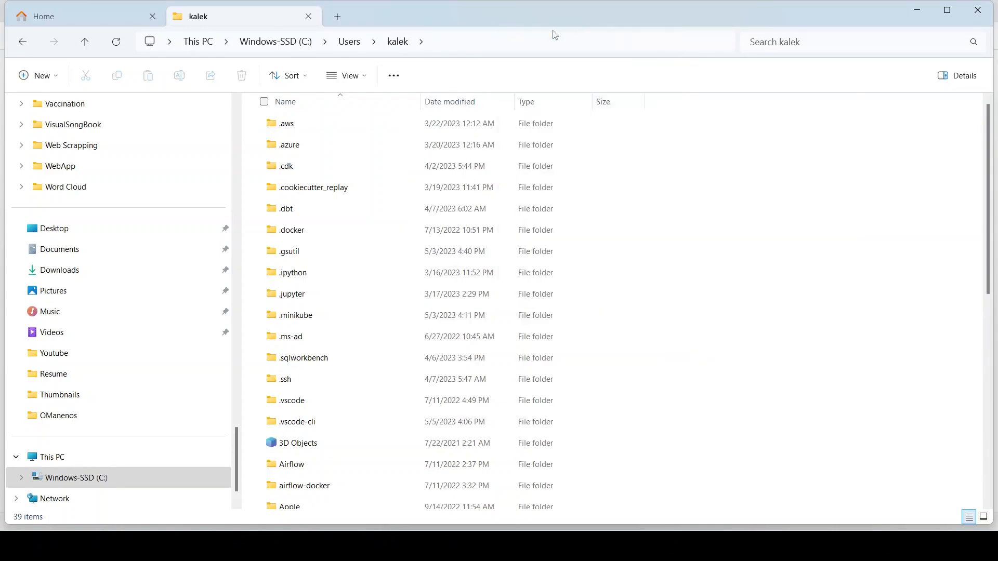
pyautogui.write('My')
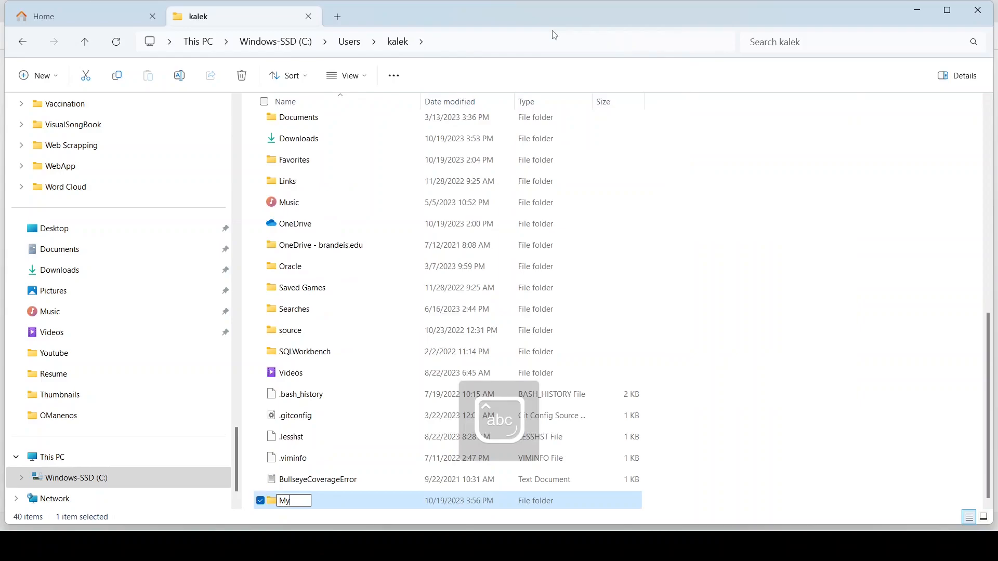
pyautogui.write('SQL')
pyautogui.press('Return')
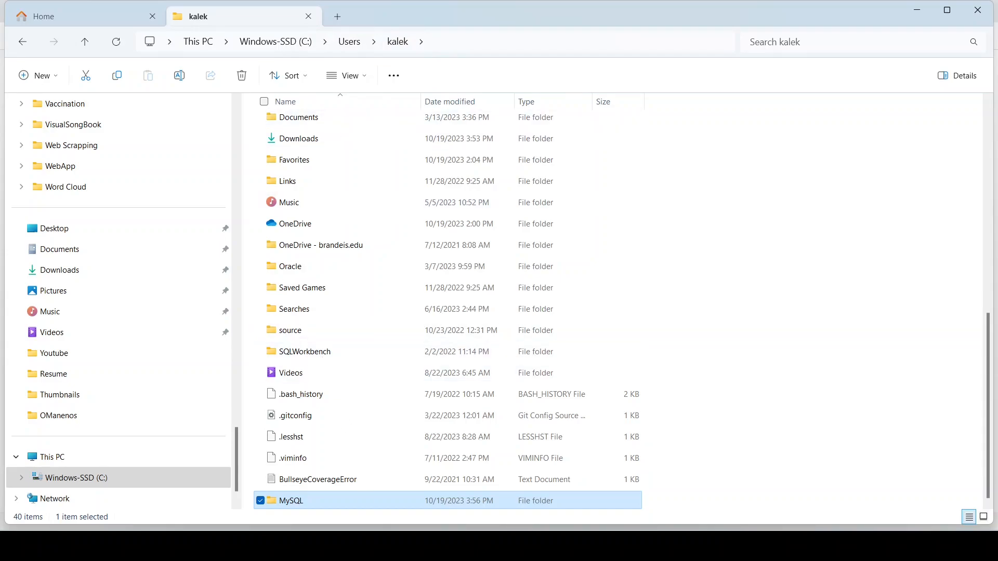
pyautogui.moveTo(686, 546)
# Step: In MySQL Installer, browse for a data directory and expand Users and the profile folder
pyautogui.click(686, 546)
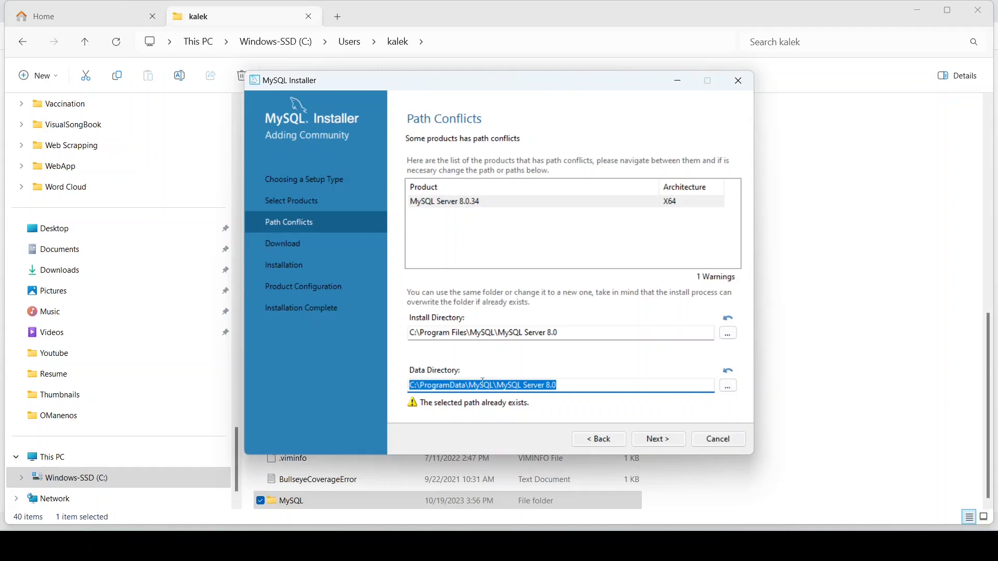
pyautogui.click(728, 387)
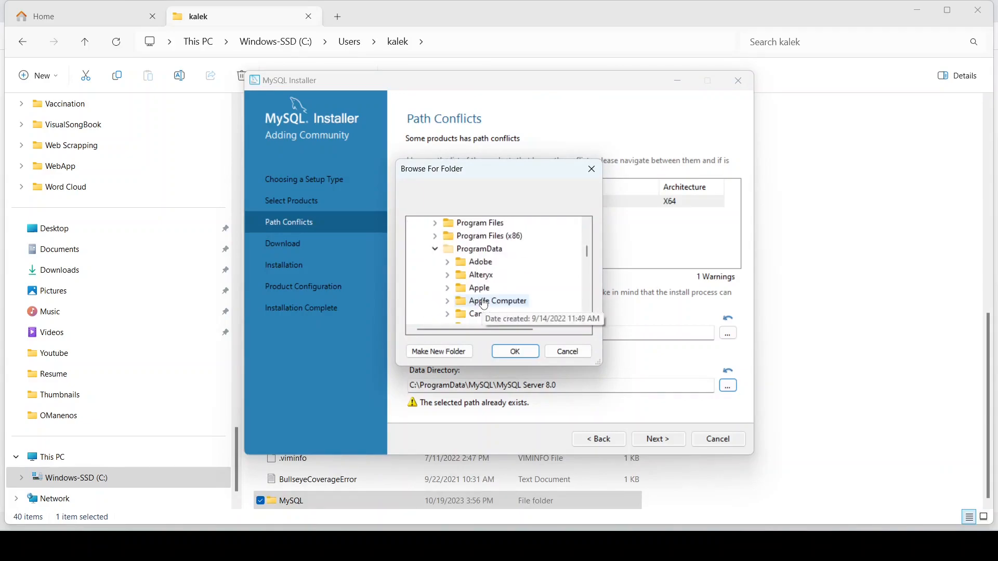
pyautogui.click(435, 249)
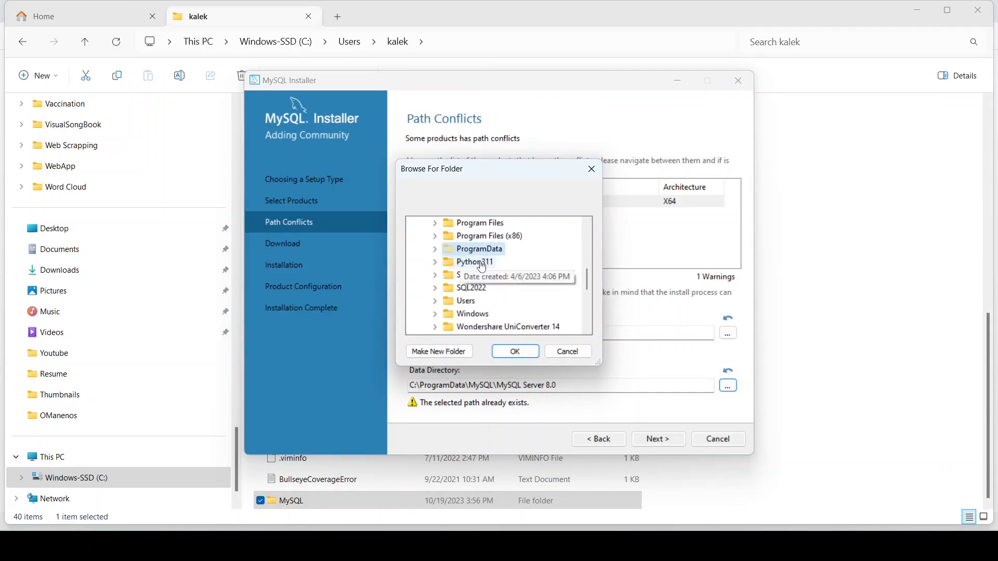
pyautogui.click(435, 249)
pyautogui.scroll(-3, 485, 285)
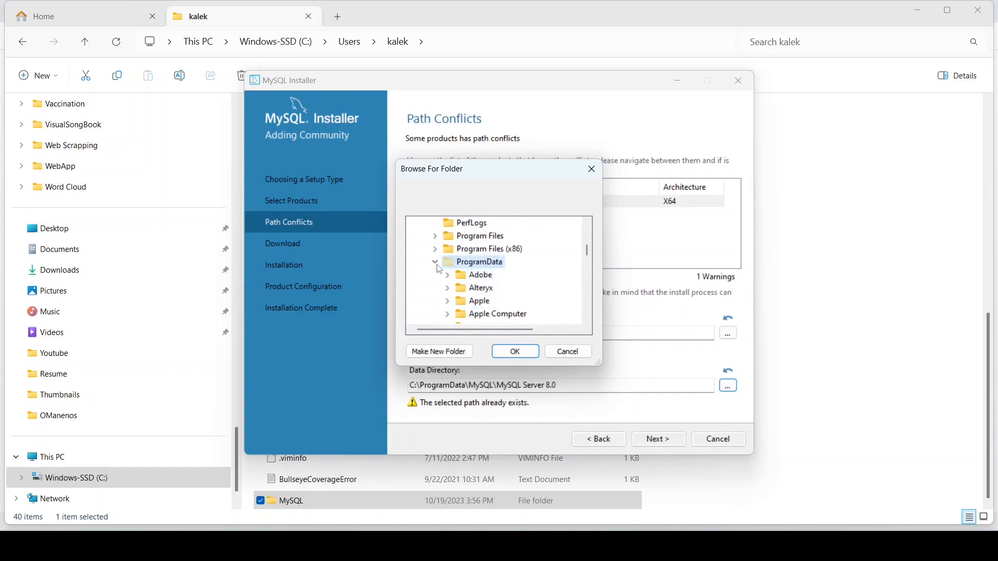
pyautogui.click(437, 263)
pyautogui.scroll(-1, 455, 316)
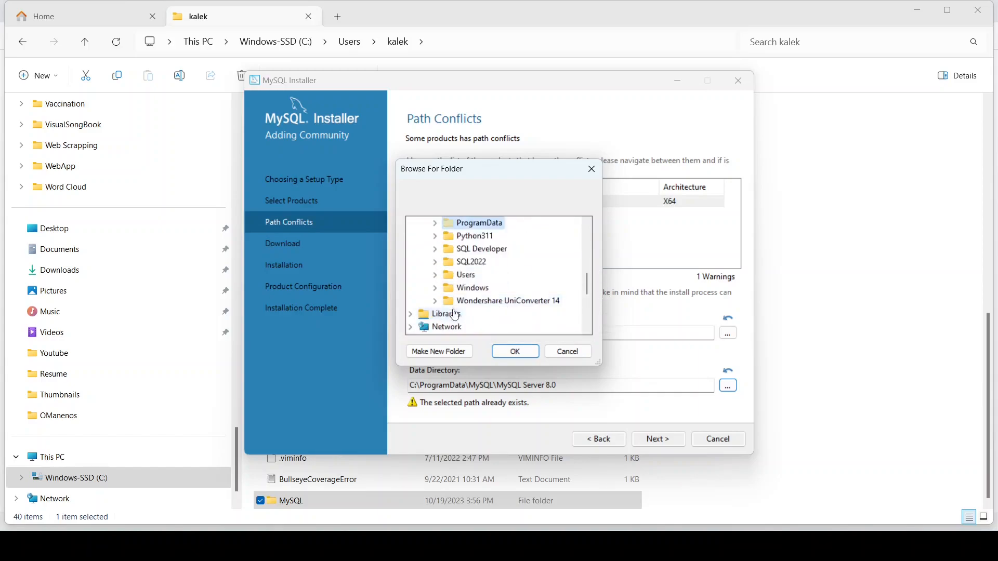
pyautogui.click(434, 275)
pyautogui.click(450, 289)
# Step: Set the new profile MySQL folder as the data directory and continue past Path Conflicts
pyautogui.scroll(-8, 483, 301)
pyautogui.scroll(-2, 505, 306)
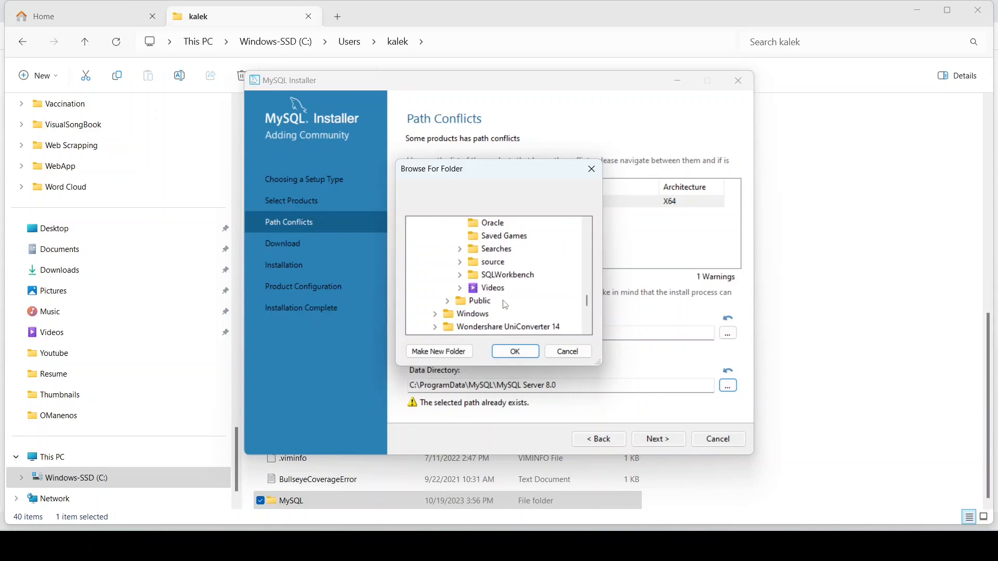
pyautogui.scroll(1, 506, 305)
pyautogui.scroll(2, 521, 306)
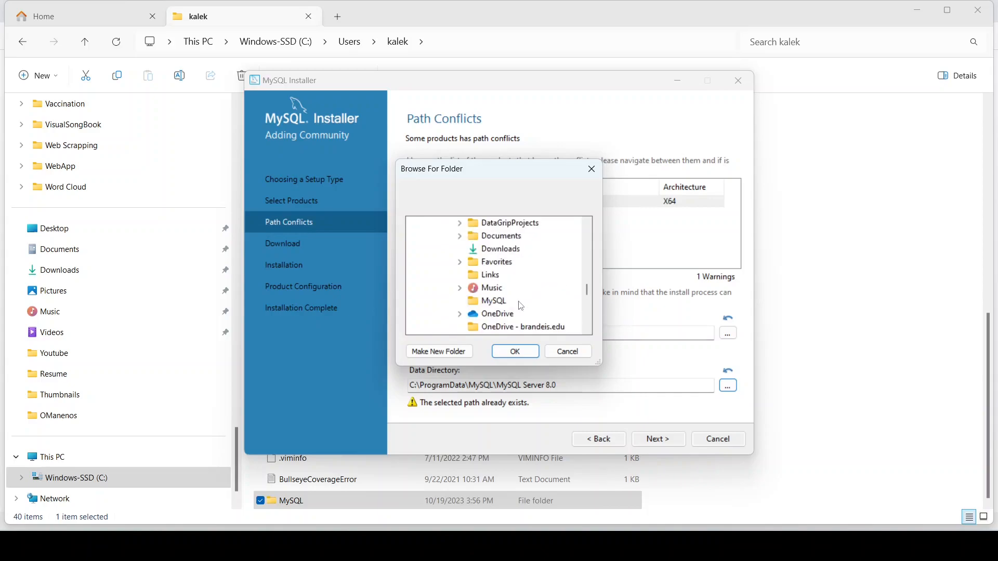
pyautogui.click(487, 302)
pyautogui.click(514, 352)
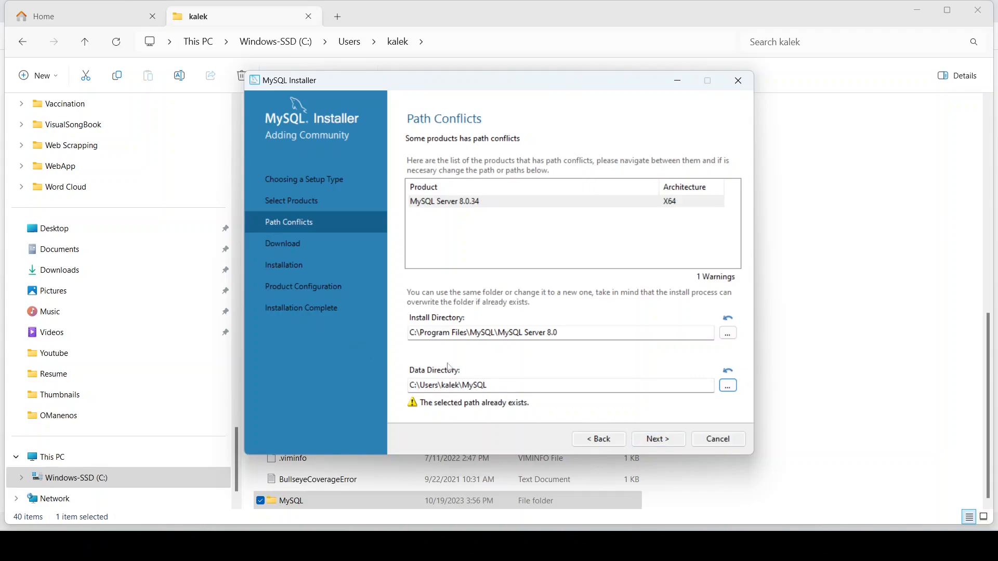
pyautogui.click(667, 442)
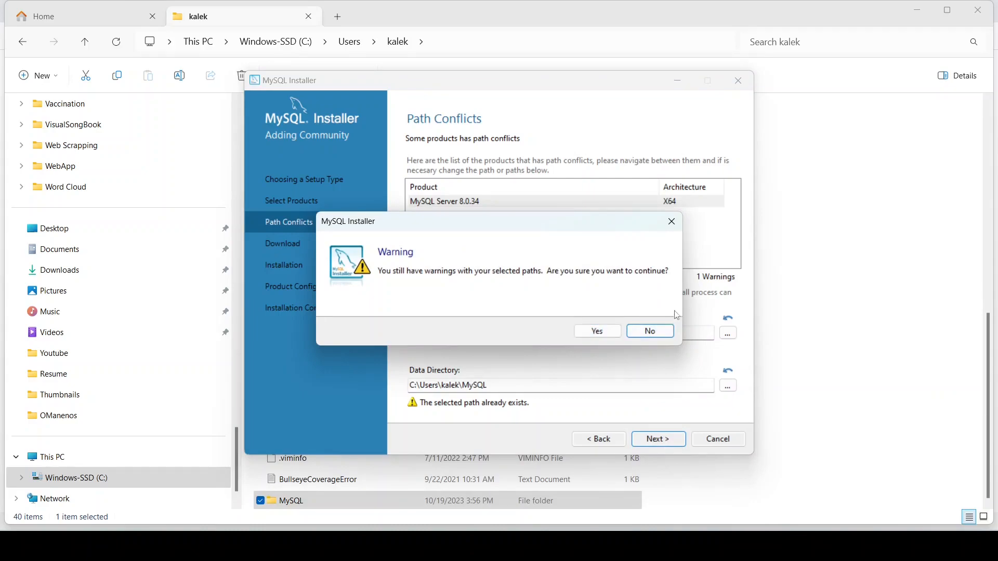
# Step: Decline continuing despite the path warnings and browse for the install folder, expanding This PC
pyautogui.click(672, 222)
pyautogui.click(729, 333)
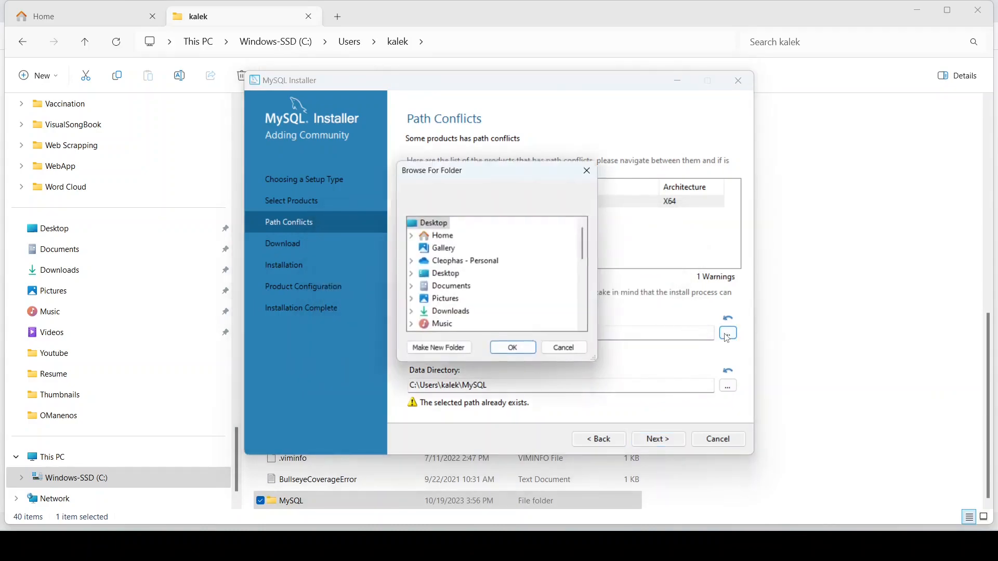
pyautogui.scroll(-5, 470, 287)
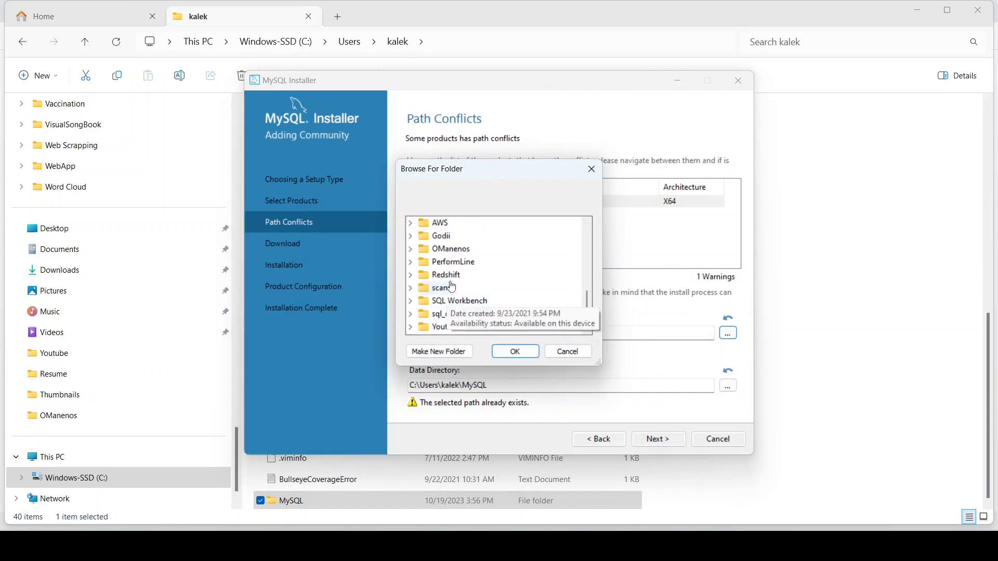
pyautogui.scroll(5, 452, 285)
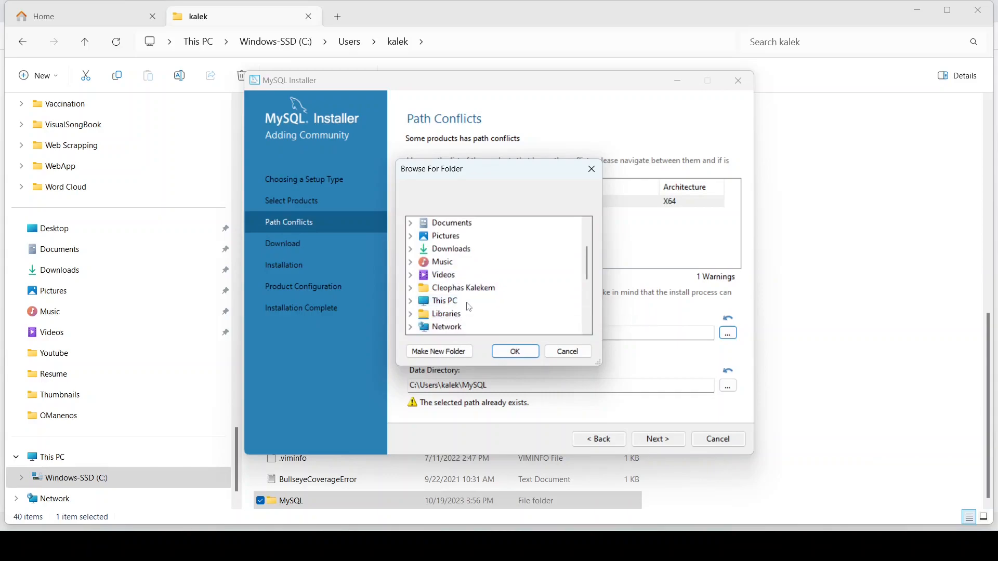
pyautogui.scroll(-3, 468, 307)
pyautogui.scroll(-1, 469, 308)
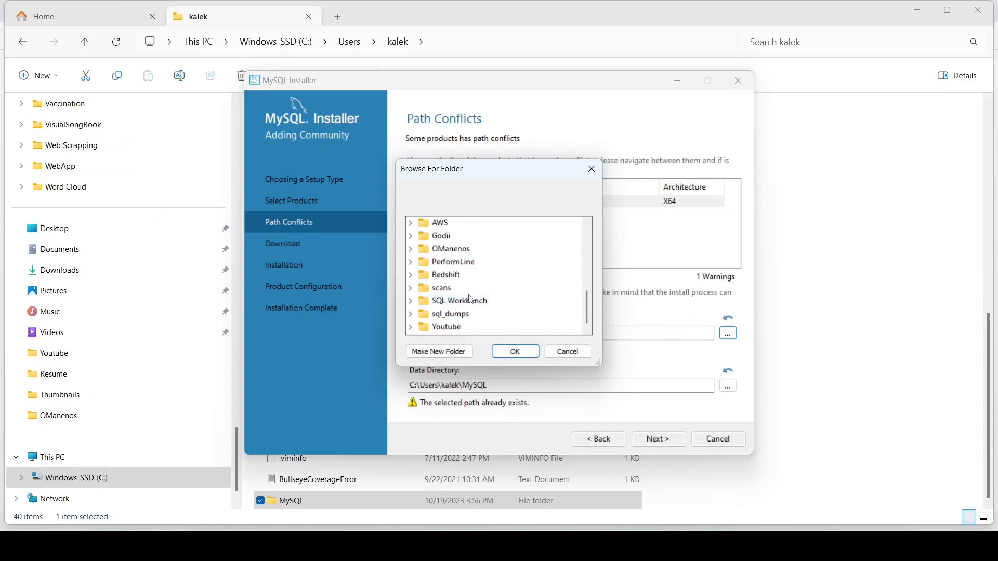
pyautogui.scroll(2, 474, 292)
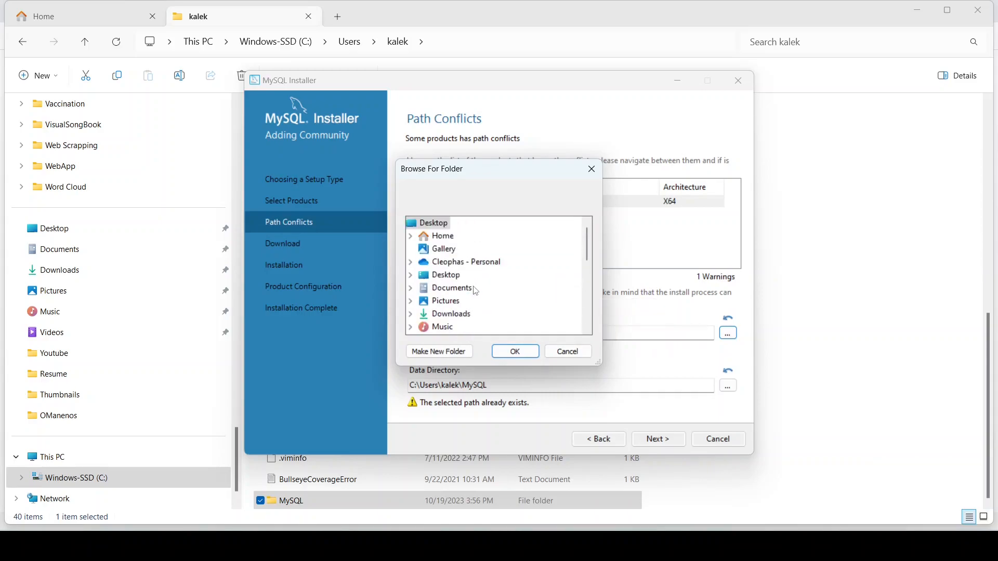
pyautogui.scroll(-3, 477, 290)
pyautogui.scroll(-2, 477, 291)
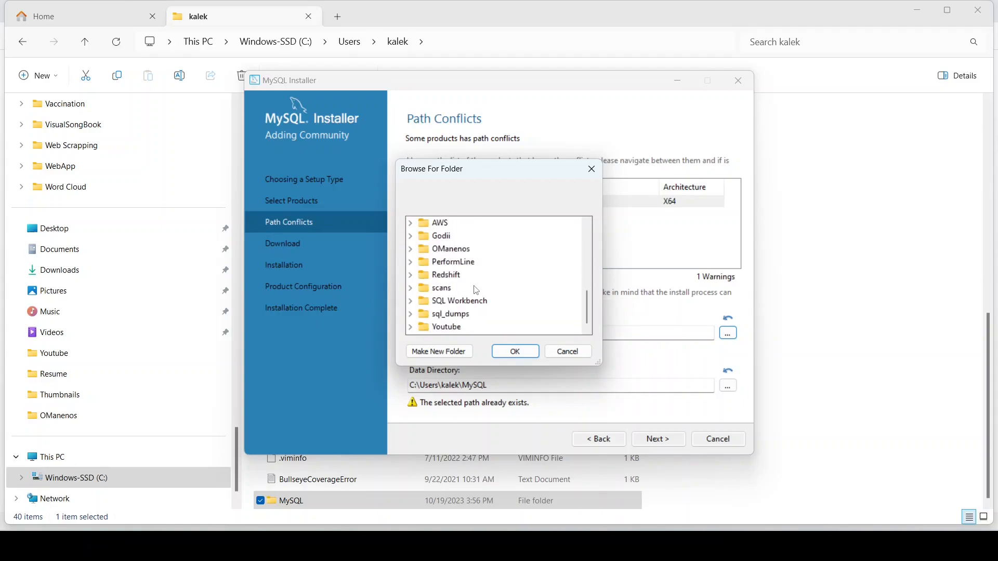
pyautogui.scroll(5, 477, 290)
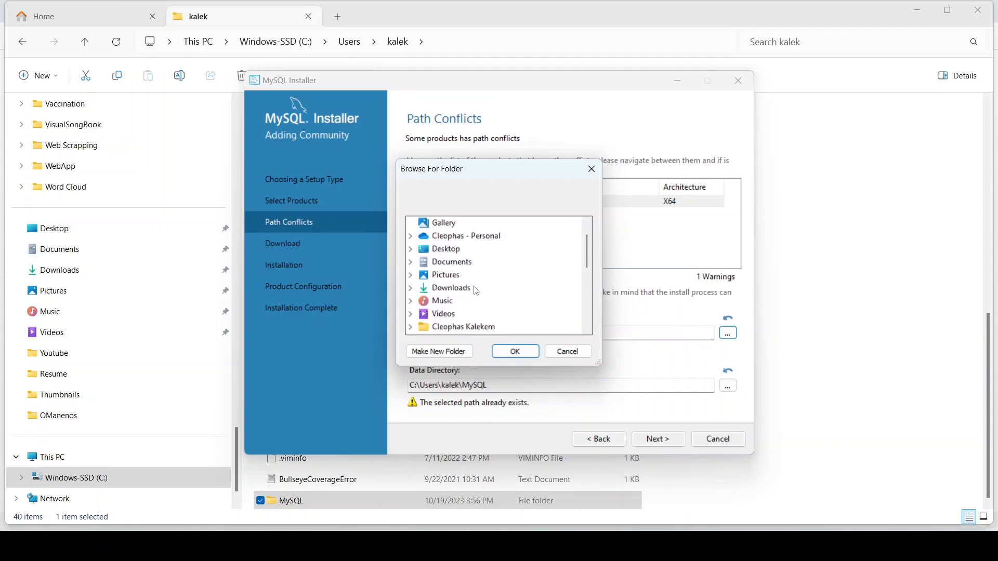
pyautogui.scroll(-2, 477, 291)
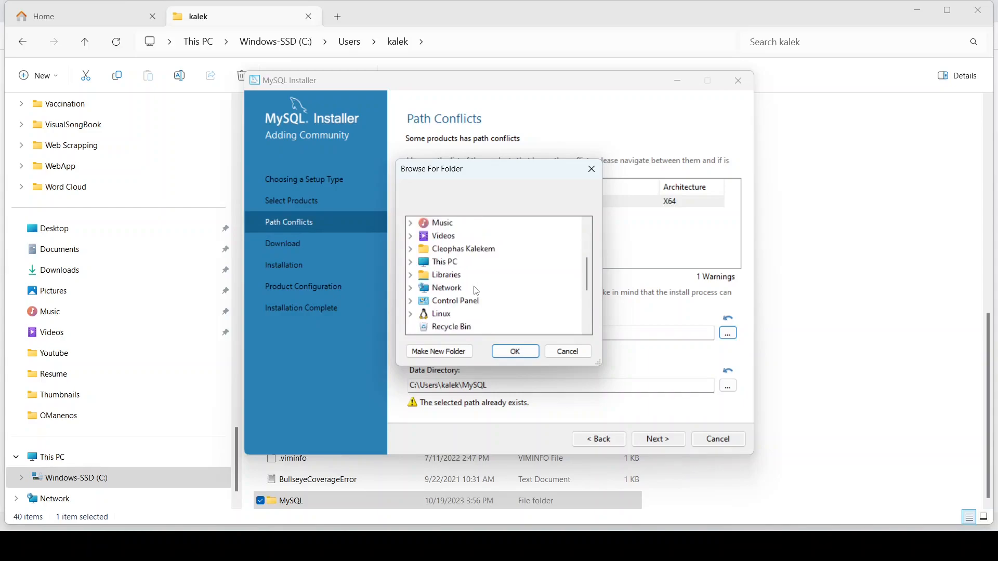
pyautogui.doubleClick(441, 262)
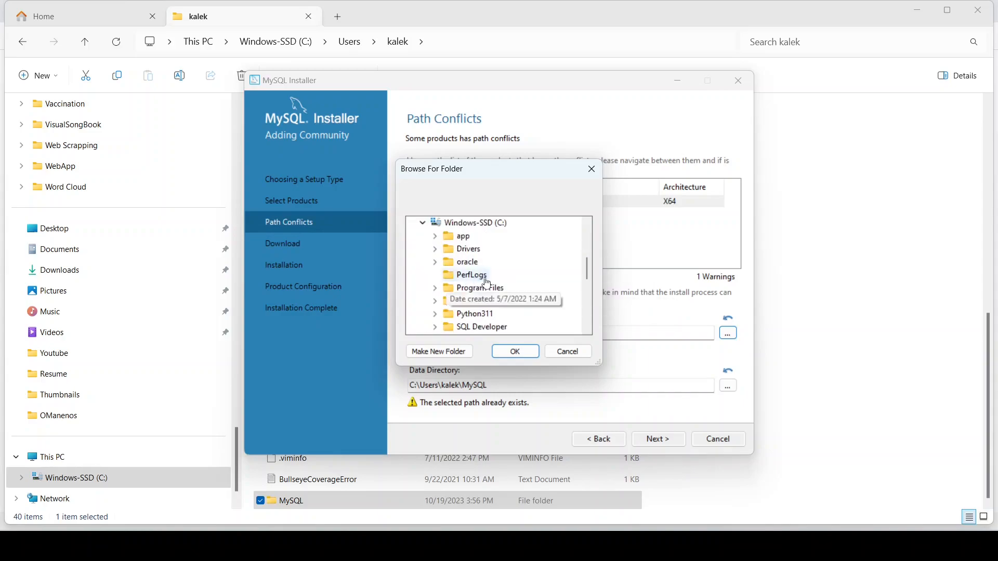
# Step: Choose C:\Users\kalek\MySQL as the MySQL Server 8.0.34 install directory
pyautogui.scroll(-1, 484, 283)
pyautogui.doubleClick(468, 314)
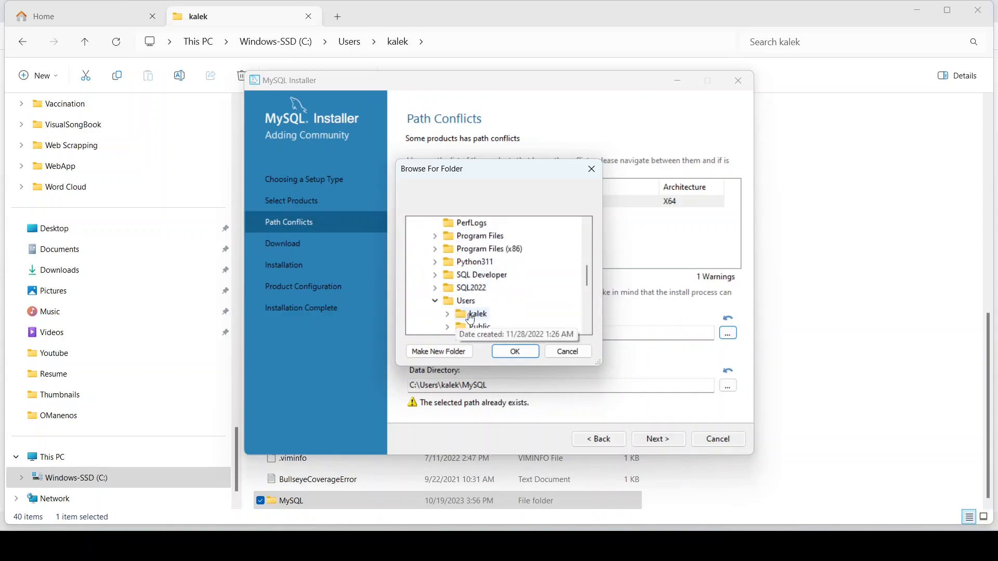
pyautogui.doubleClick(471, 315)
pyautogui.scroll(-3, 499, 312)
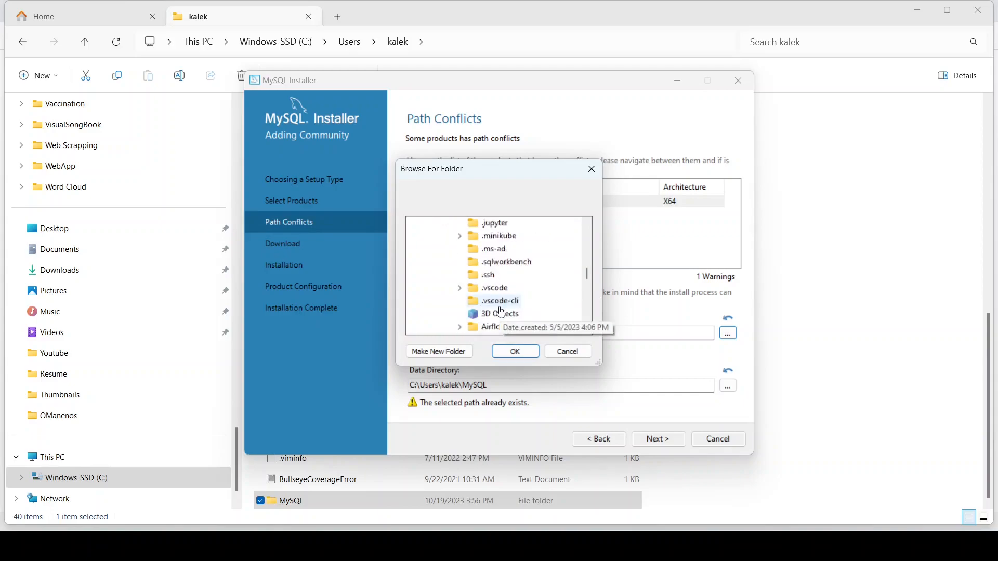
pyautogui.scroll(-3, 502, 309)
pyautogui.scroll(2, 504, 302)
pyautogui.scroll(-4, 493, 291)
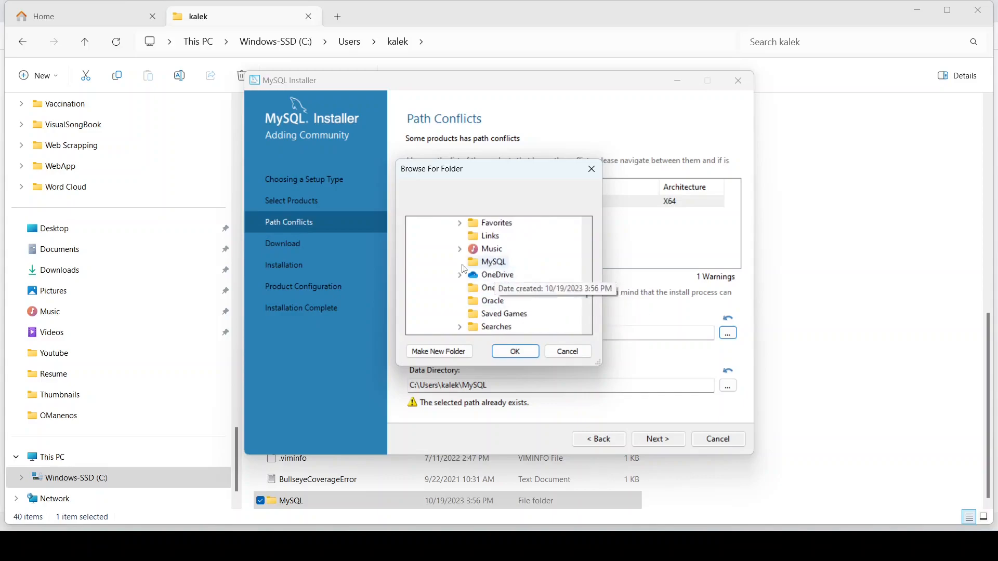
pyautogui.click(484, 262)
pyautogui.click(516, 351)
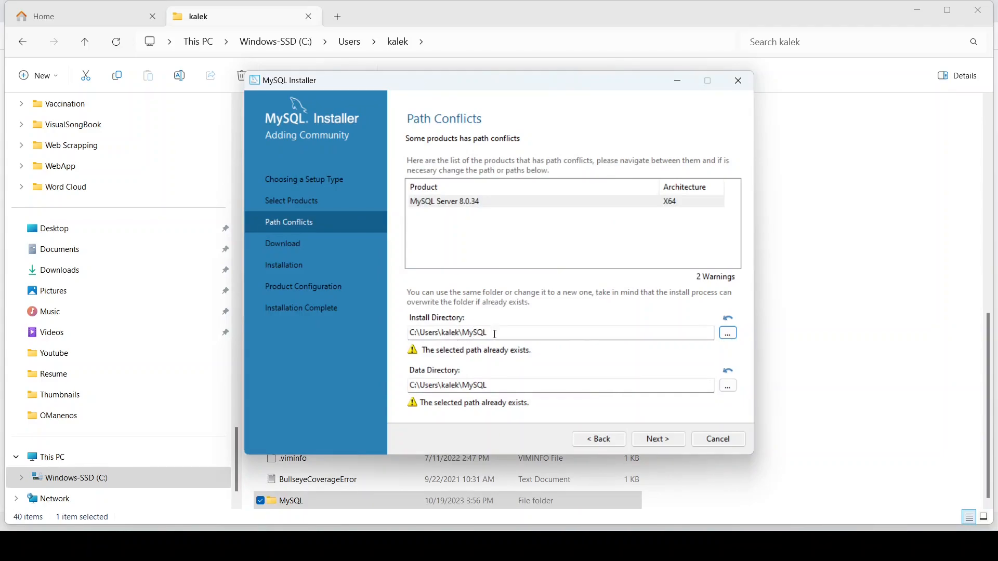
# Step: Delete \MySQL from both the Install Directory and Data Directory paths
pyautogui.click(496, 333)
pyautogui.press('BackSpace')
pyautogui.press('BackSpace')
pyautogui.press('BackSpace')
pyautogui.press('BackSpace')
pyautogui.press('BackSpace')
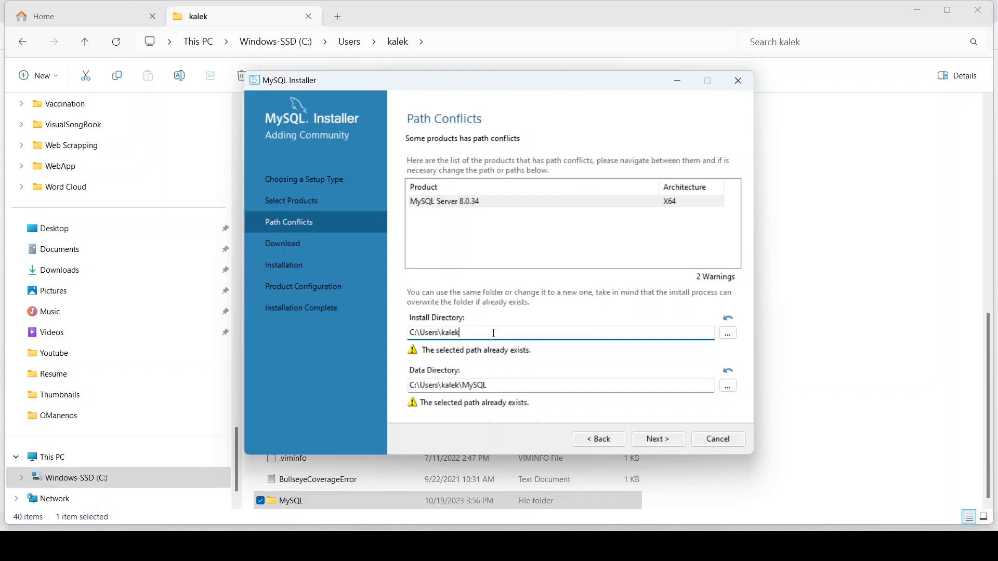
pyautogui.click(502, 387)
pyautogui.press('BackSpace')
pyautogui.press('BackSpace')
pyautogui.press('BackSpace')
pyautogui.press('BackSpace')
pyautogui.press('BackSpace')
pyautogui.press('BackSpace')
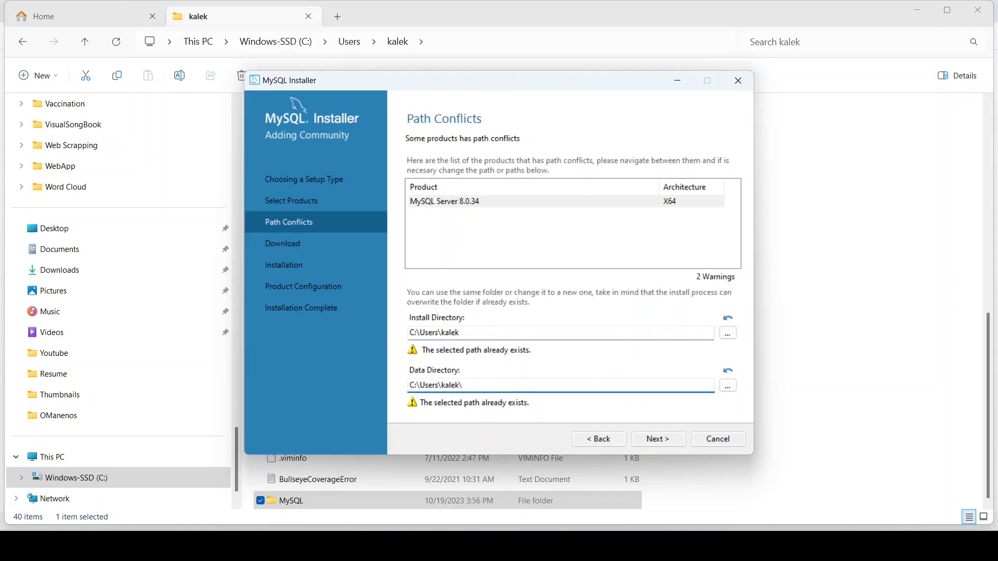
pyautogui.click(497, 333)
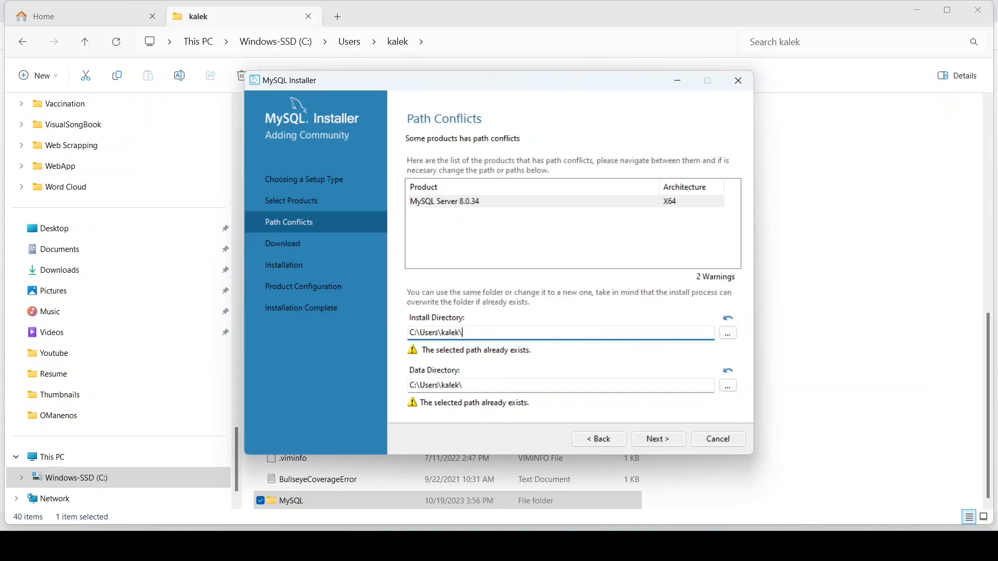
# Step: Browse to set the install directory to C:\Users\kalek, then continue past Path Conflicts
pyautogui.click(729, 334)
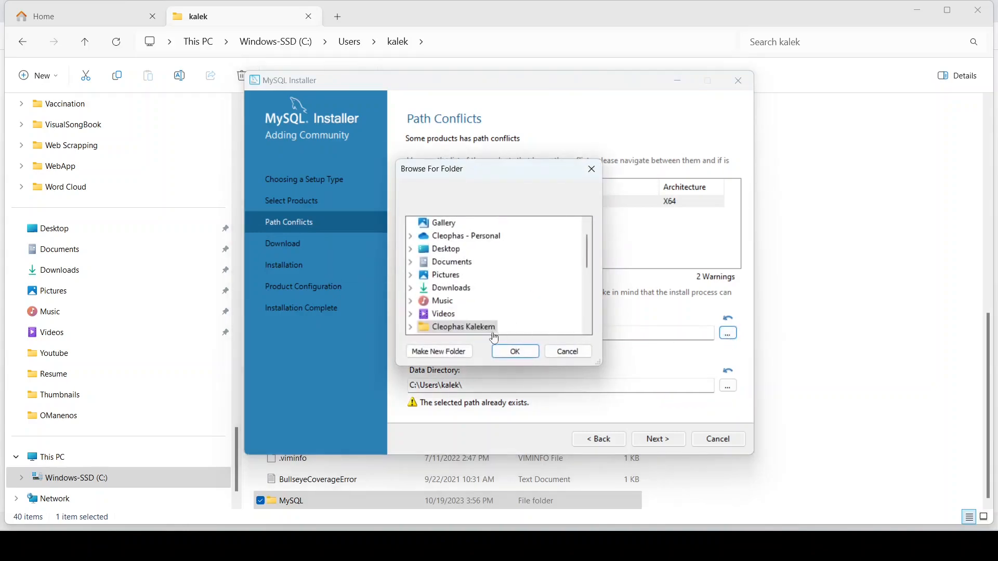
pyautogui.scroll(-3, 473, 319)
pyautogui.scroll(4, 474, 312)
pyautogui.scroll(-4, 477, 304)
pyautogui.scroll(-2, 475, 302)
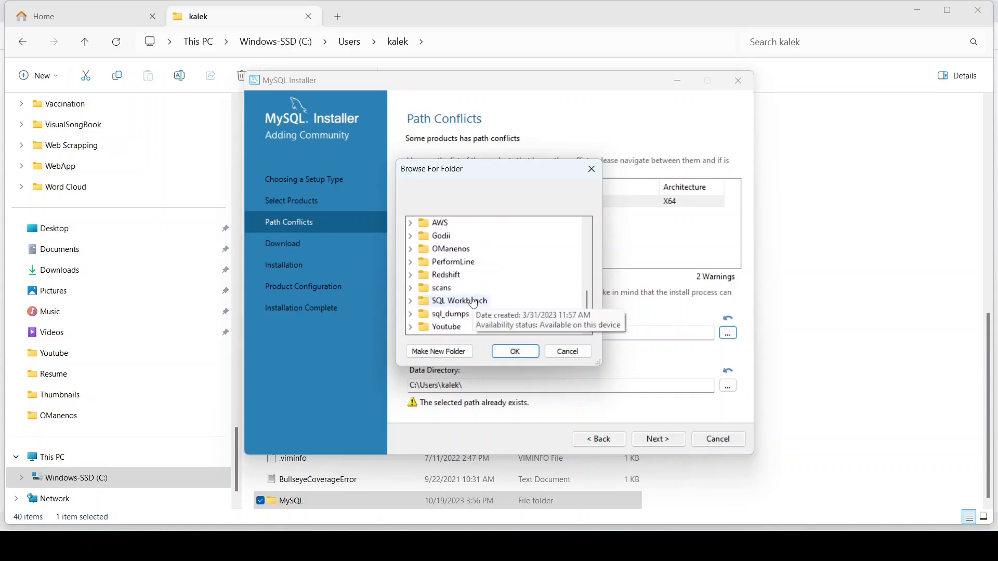
pyautogui.scroll(10, 453, 292)
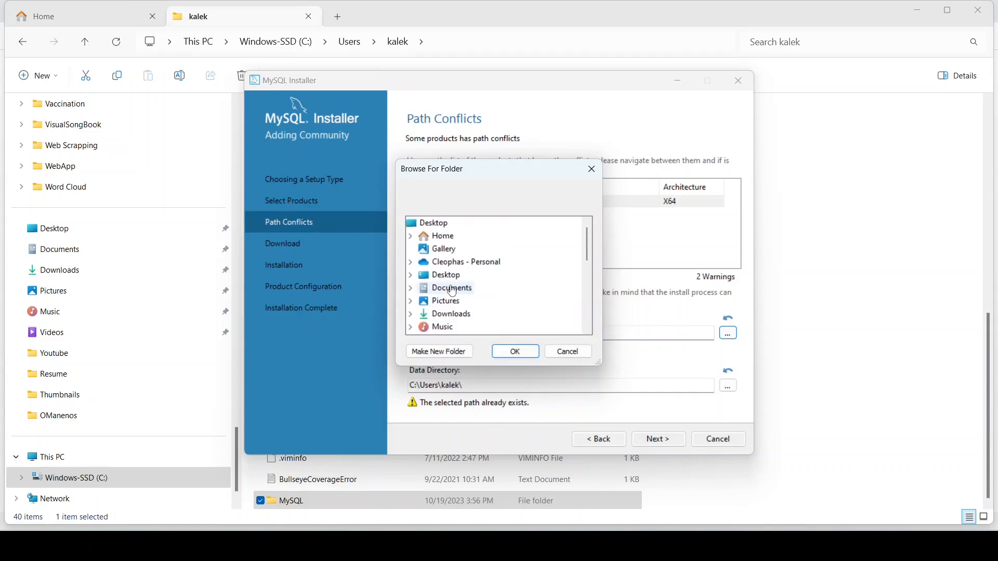
pyautogui.scroll(-2, 455, 292)
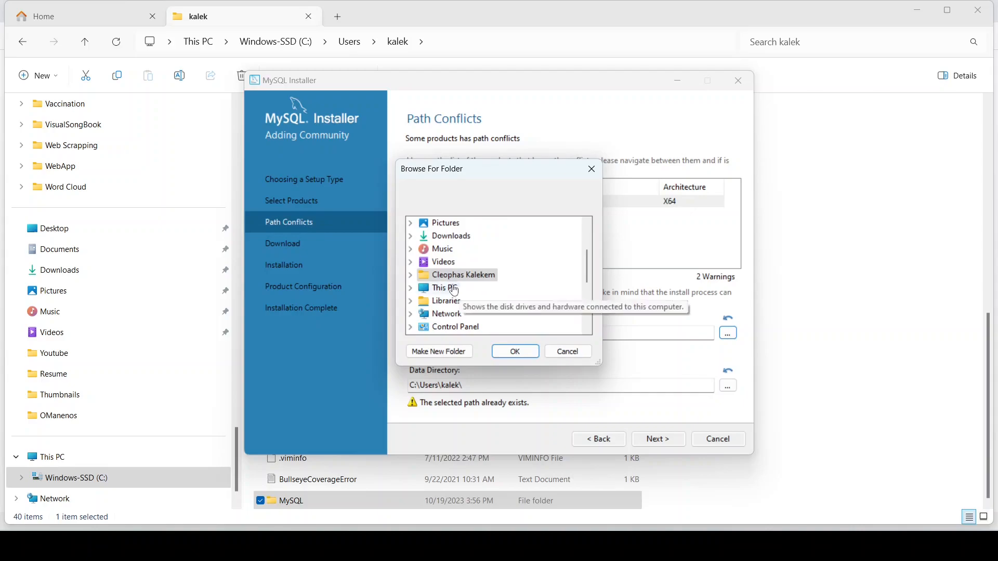
pyautogui.doubleClick(458, 289)
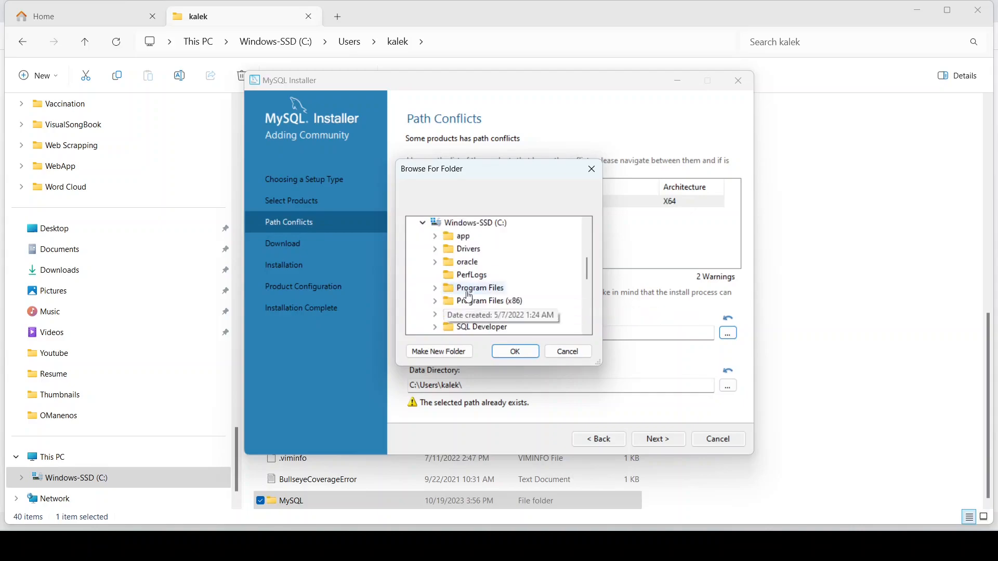
pyautogui.scroll(-3, 468, 297)
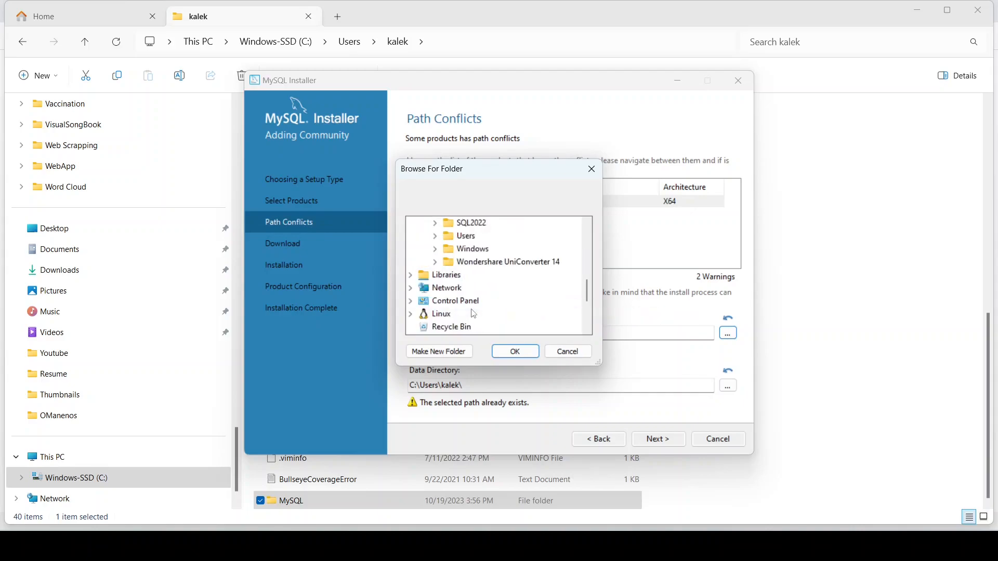
pyautogui.click(436, 236)
pyautogui.doubleClick(474, 249)
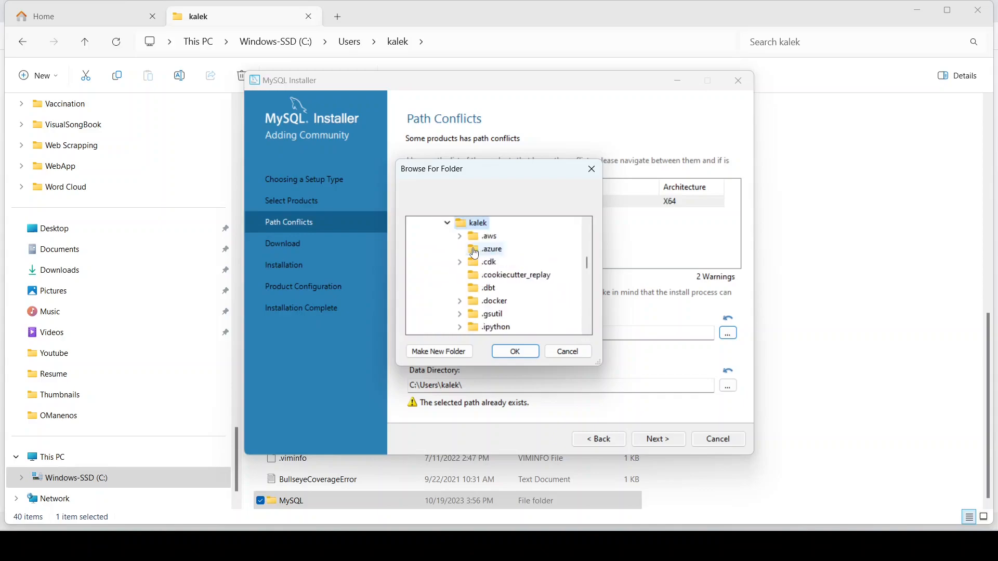
pyautogui.click(520, 354)
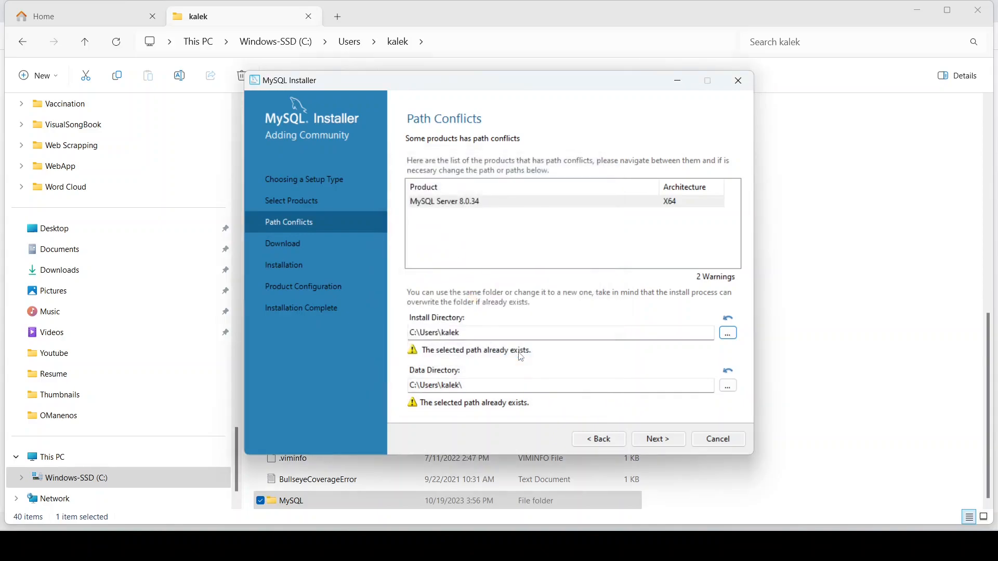
pyautogui.click(472, 384)
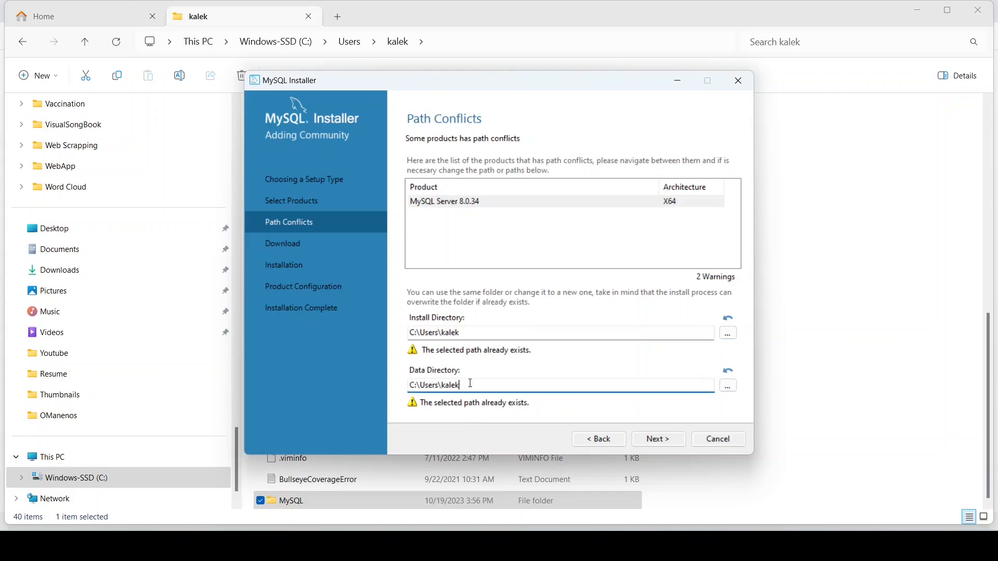
pyautogui.click(668, 440)
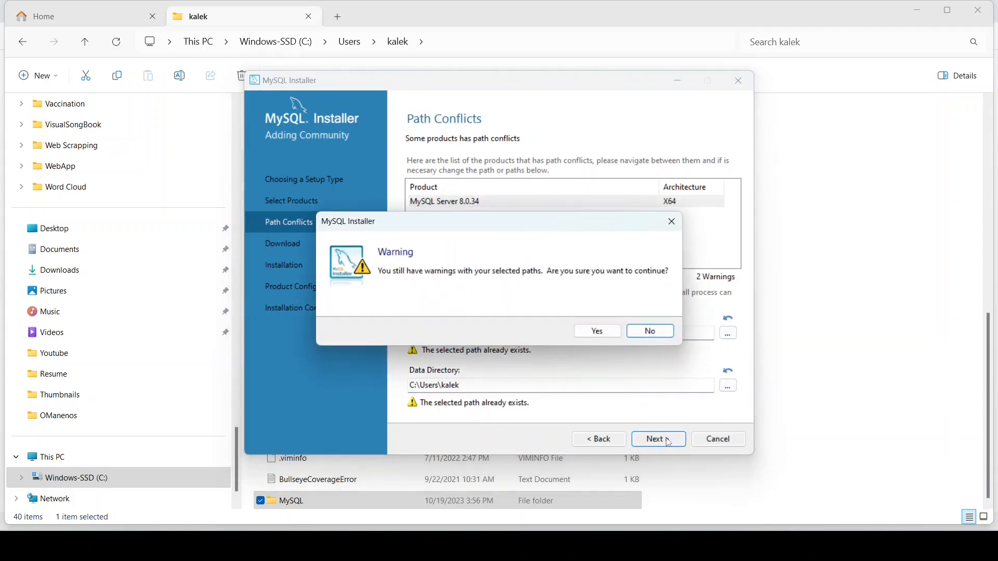
# Step: Accept the path warnings, download MySQL Server and Workbench 8.0.34, and minimize File Explorer
pyautogui.click(598, 333)
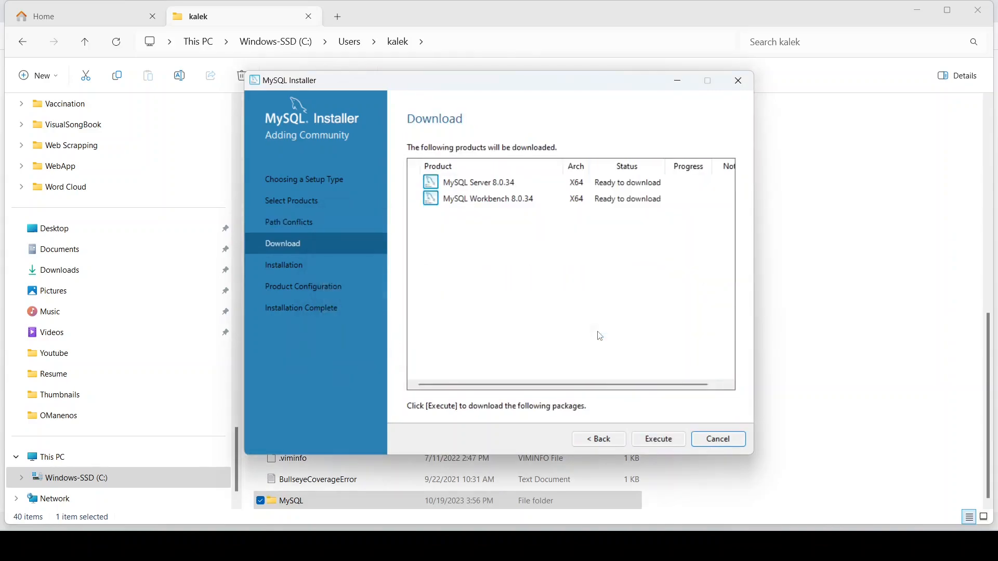
pyautogui.click(663, 441)
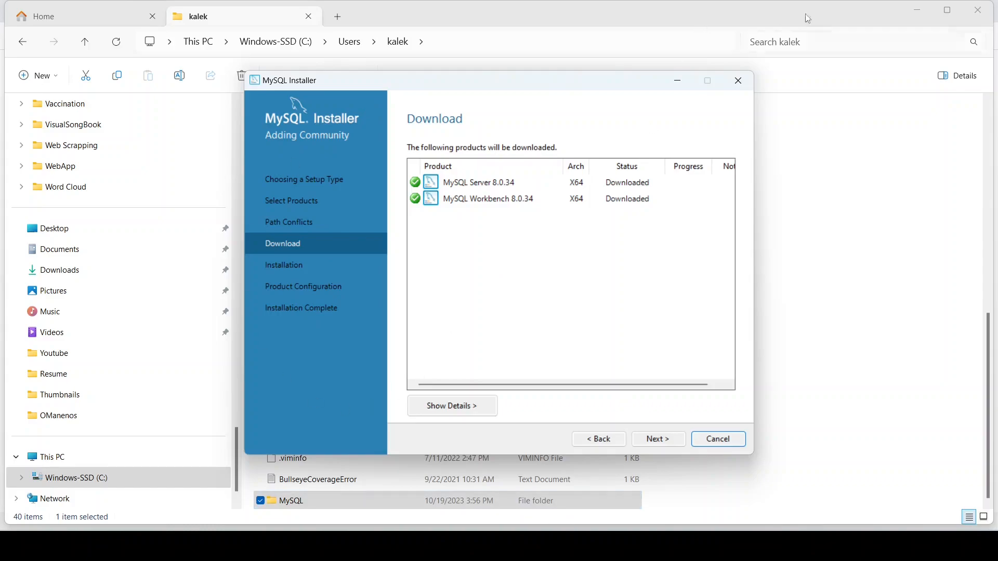
pyautogui.click(919, 10)
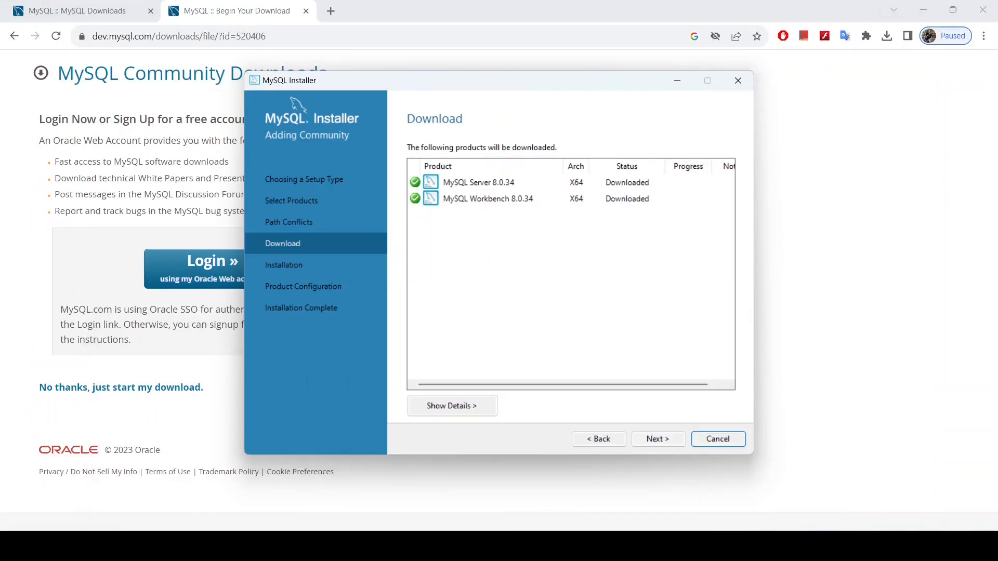
# Step: Install MySQL Server and Workbench 8.0.34 and advance to Product Configuration
pyautogui.click(644, 546)
pyautogui.click(644, 546)
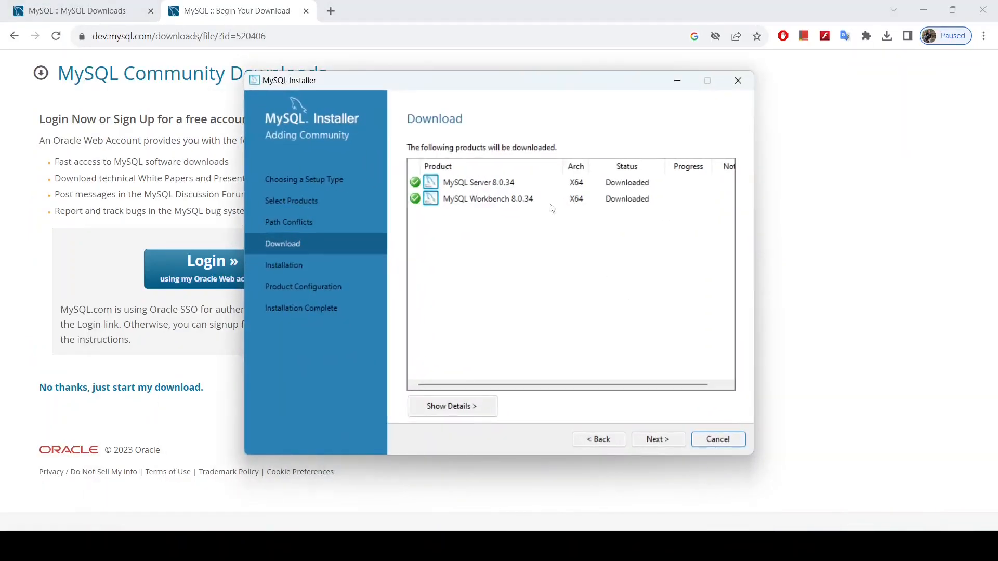
pyautogui.click(657, 442)
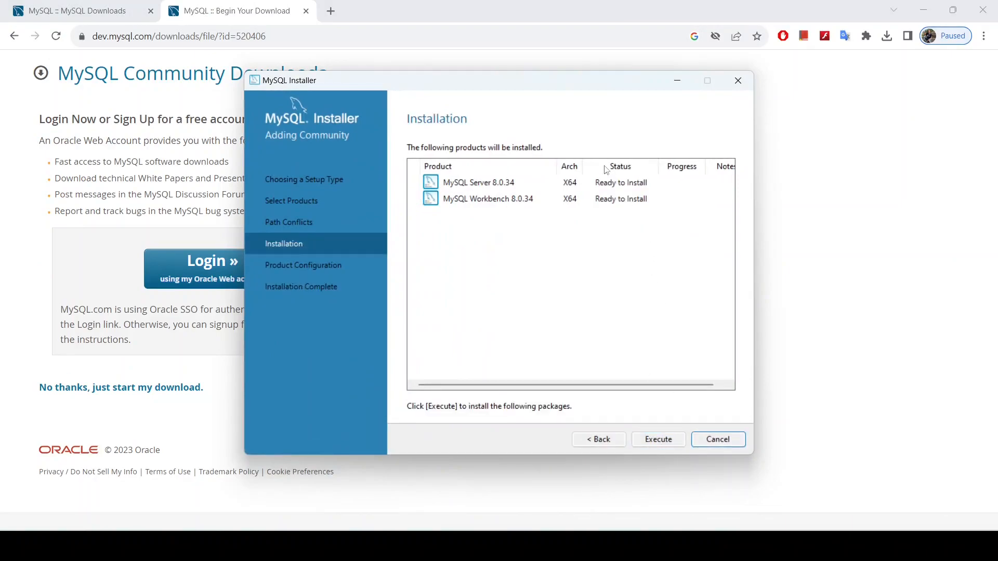
pyautogui.click(657, 440)
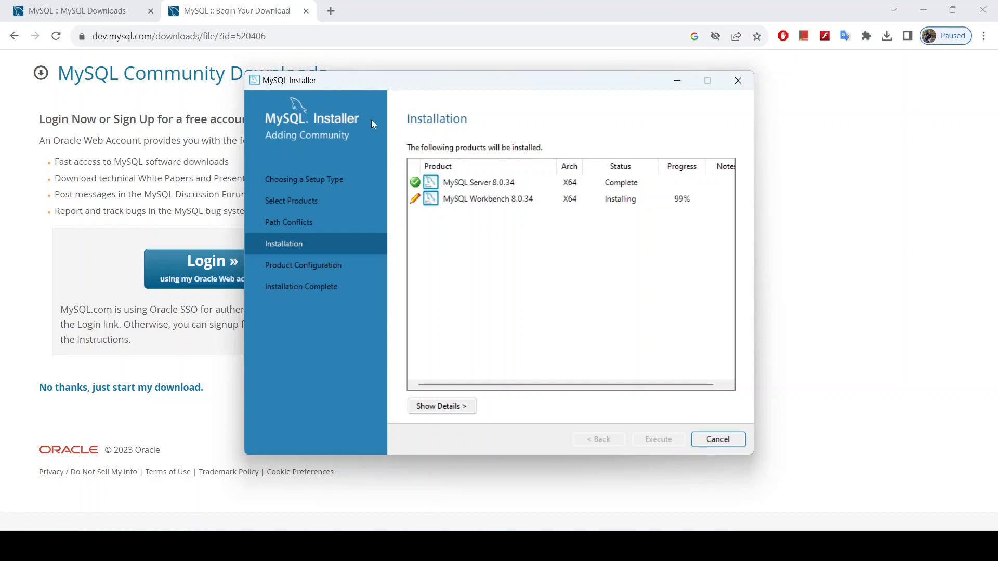
pyautogui.click(668, 441)
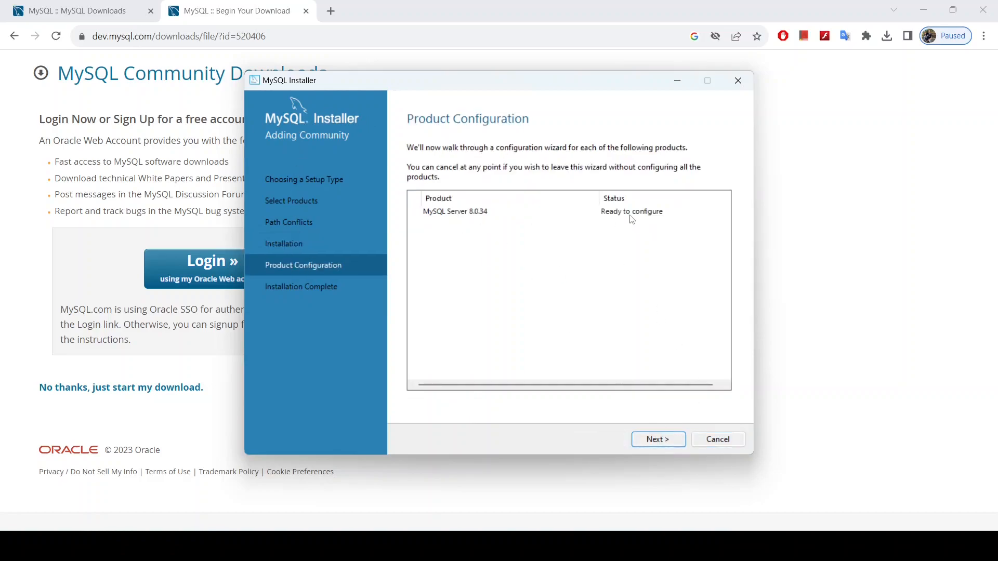
pyautogui.click(669, 440)
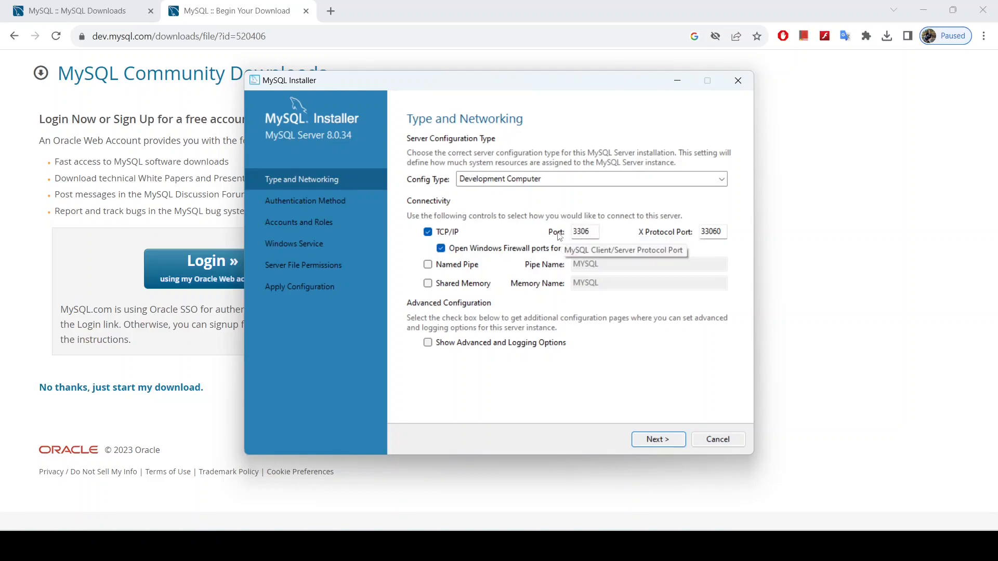
pyautogui.moveTo(595, 232); pyautogui.dragTo(573, 232)
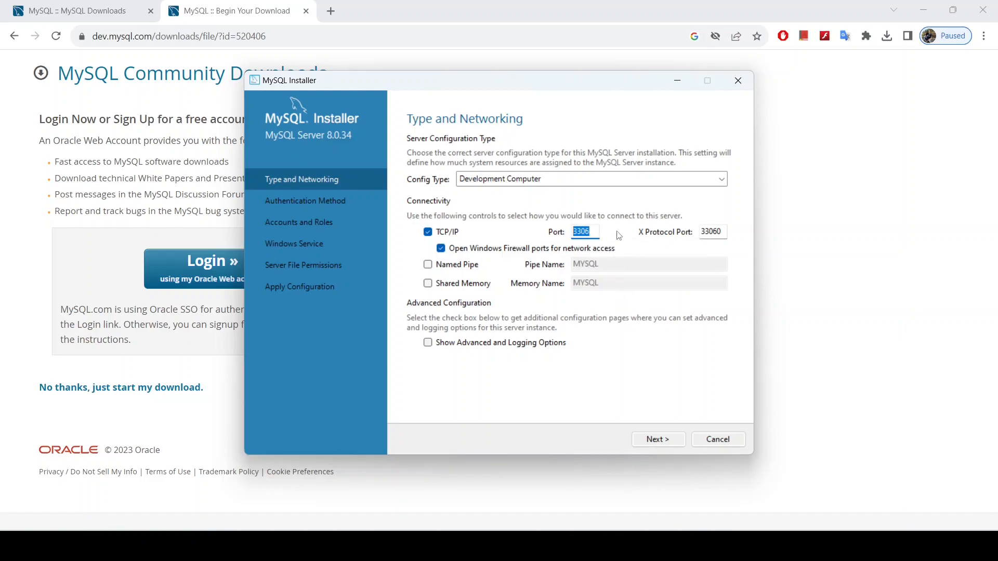
pyautogui.click(664, 445)
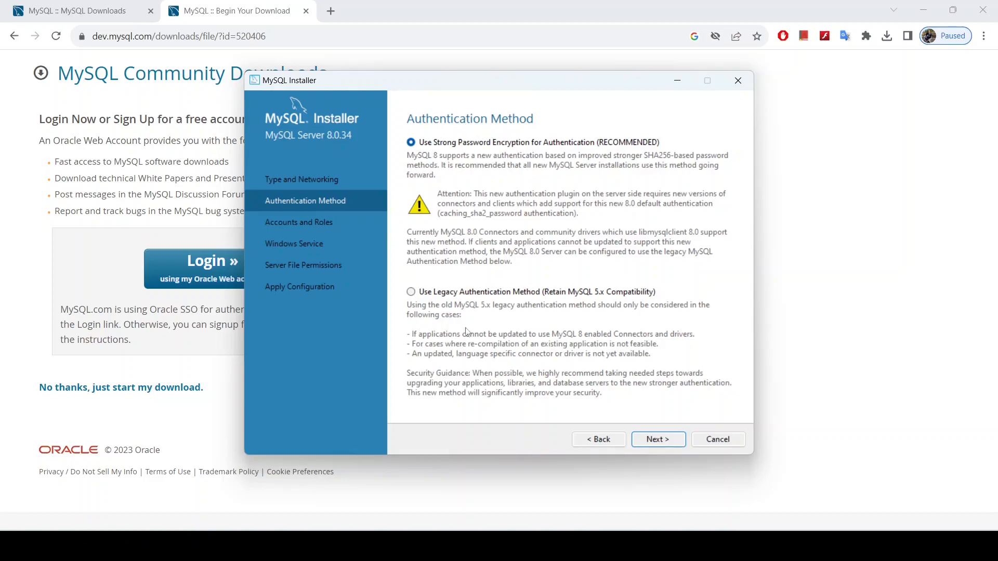
# Step: Advance from Authentication Method to the Accounts and Roles page
pyautogui.click(670, 440)
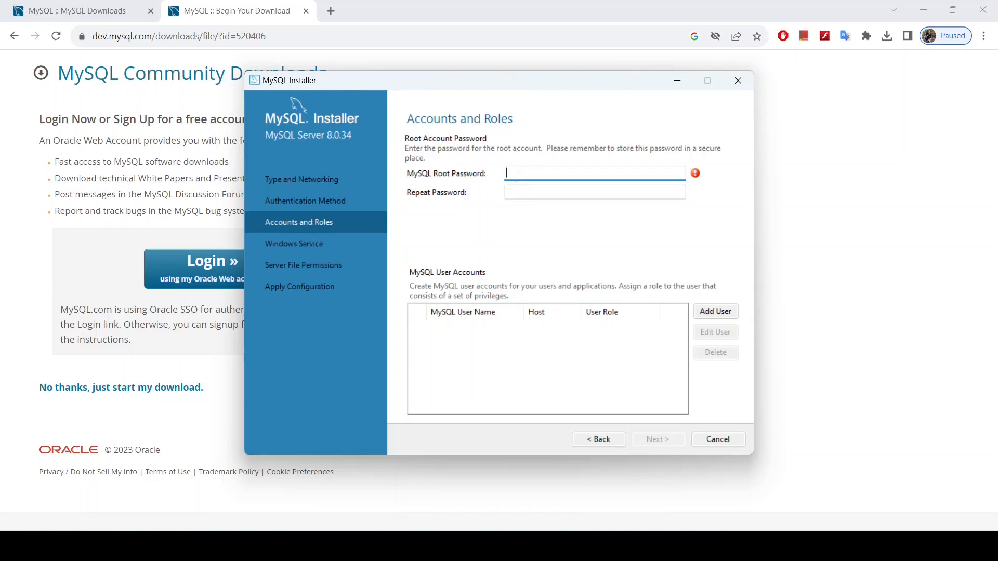
# Step: Enter and repeat the root password, then continue to the MySQL80 Windows Service page
pyautogui.write('****')
pyautogui.click(531, 192)
pyautogui.write('*******')
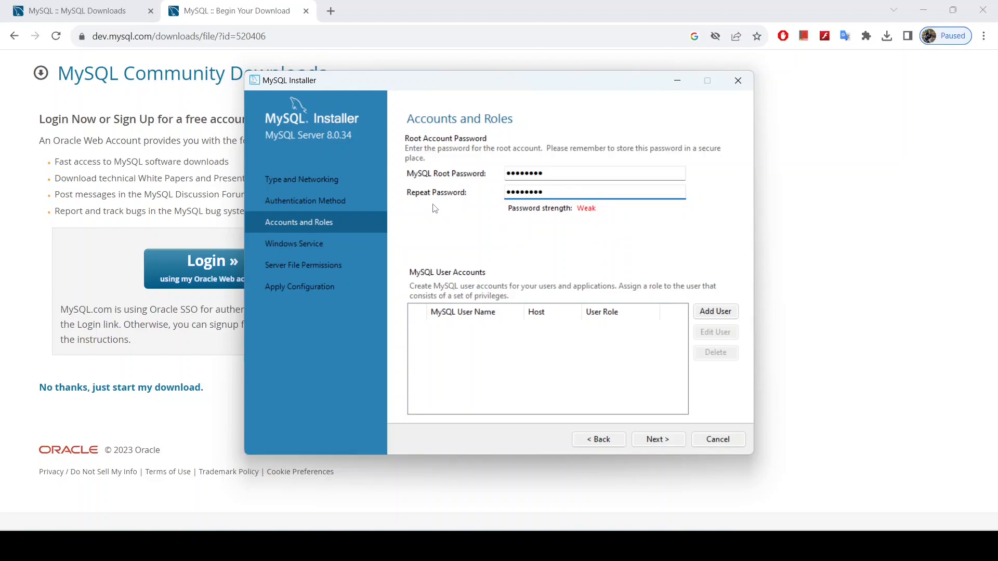
pyautogui.click(658, 441)
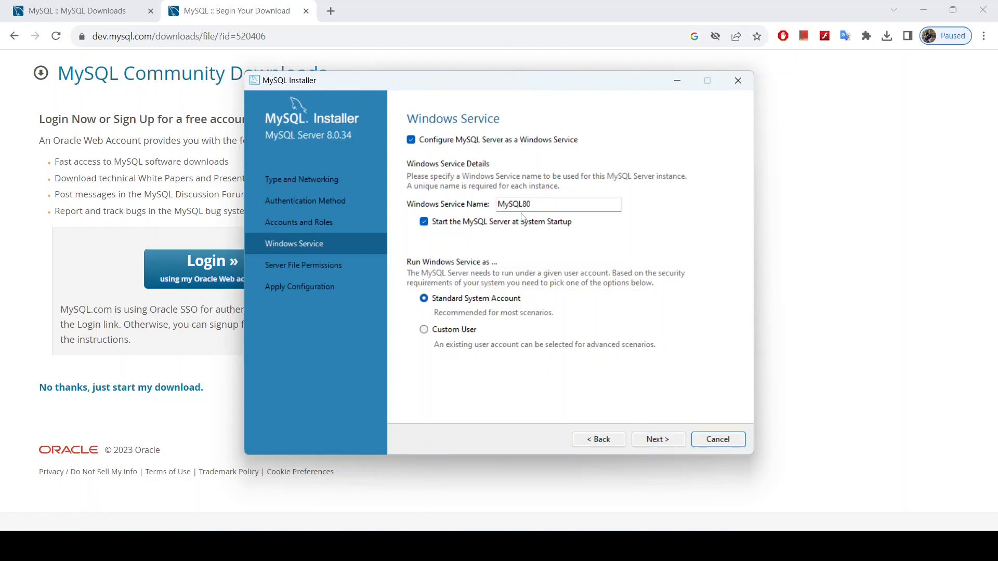
# Step: Continue from Windows Service to Server File Permissions, which raises an access-denied error
pyautogui.click(659, 442)
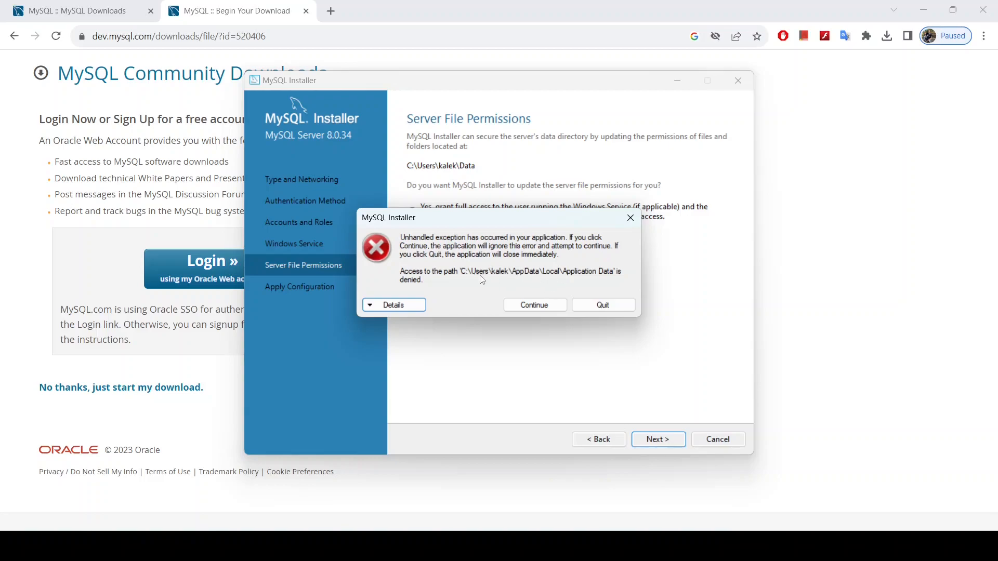
# Step: Dismiss the access-denied error, step back to Type and Networking, then forward to Server File Permissions
pyautogui.click(629, 219)
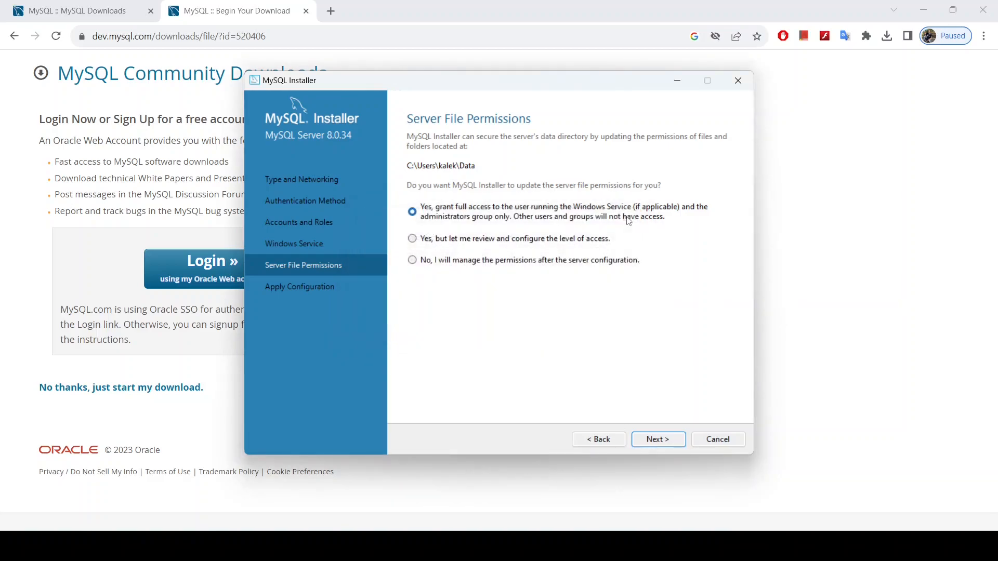
pyautogui.click(599, 440)
pyautogui.click(599, 440)
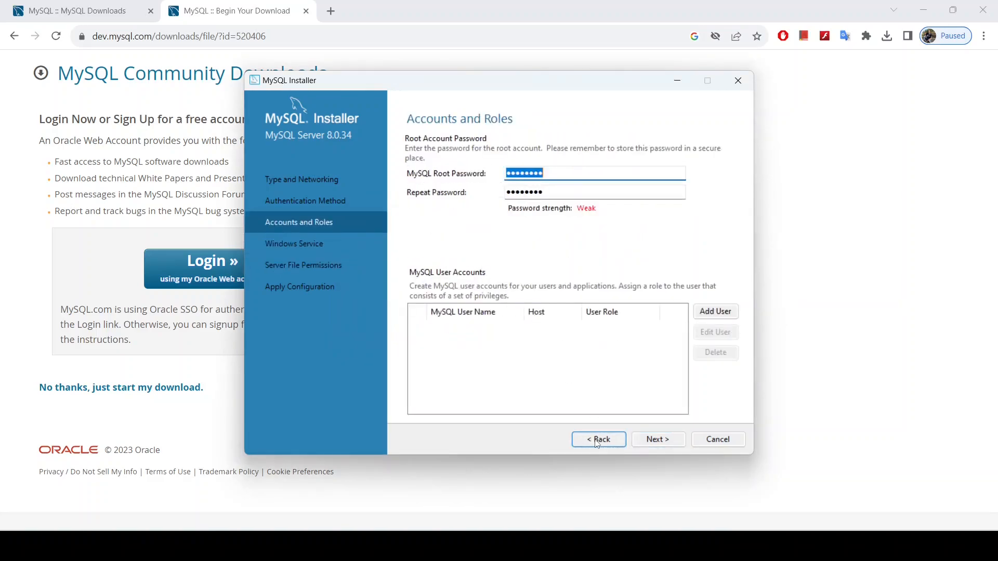
pyautogui.click(599, 440)
pyautogui.click(598, 440)
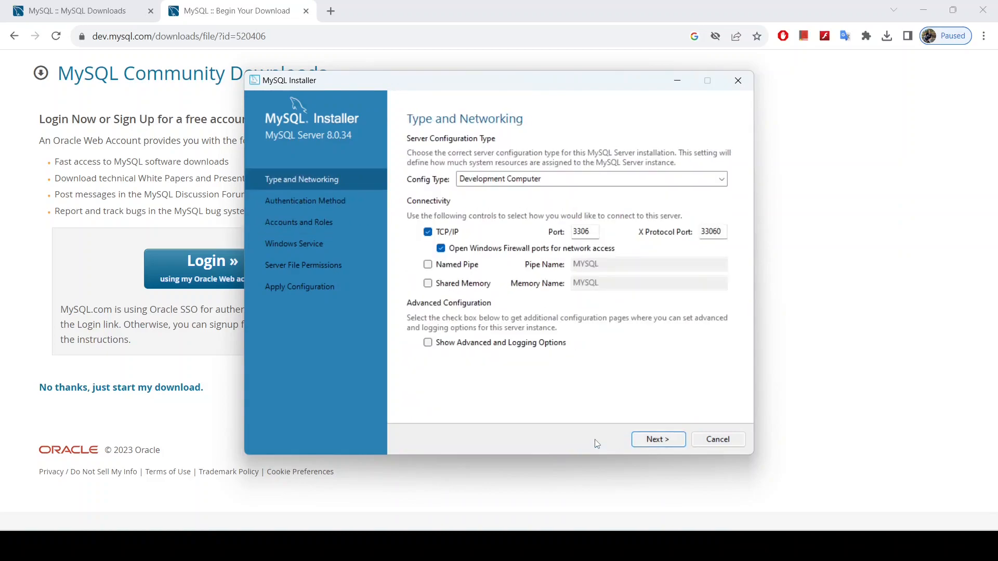
pyautogui.click(639, 445)
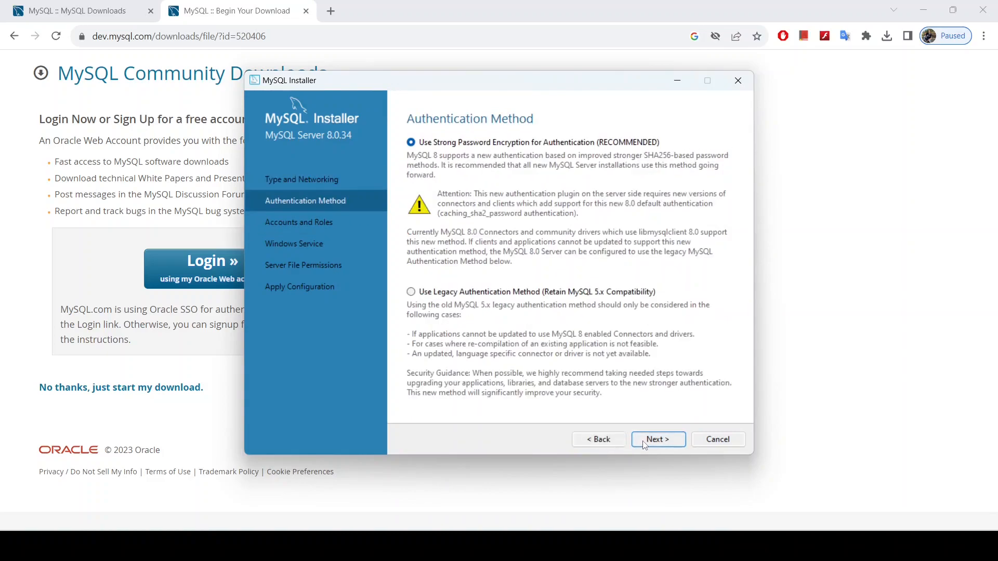
pyautogui.click(645, 442)
pyautogui.click(659, 441)
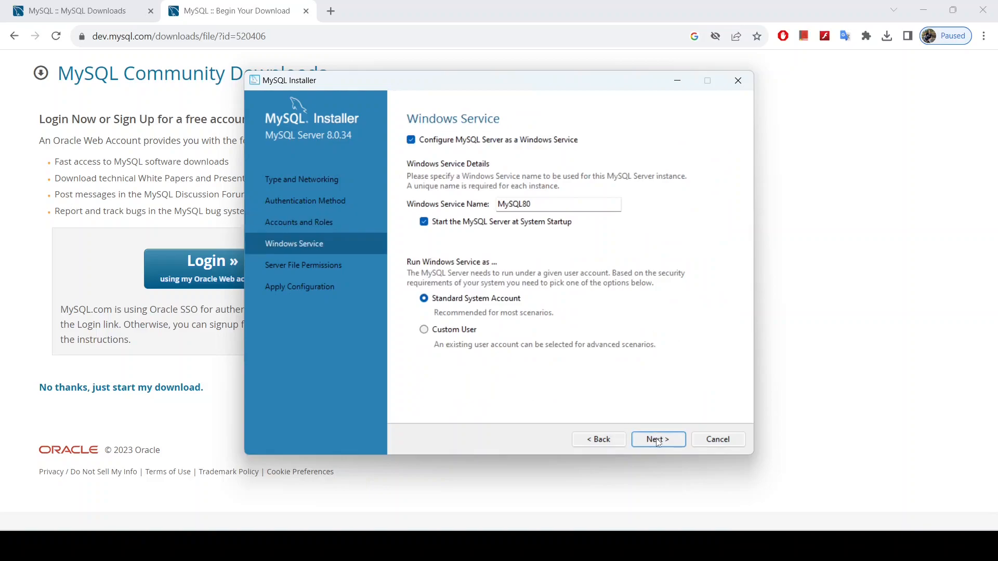
pyautogui.click(658, 441)
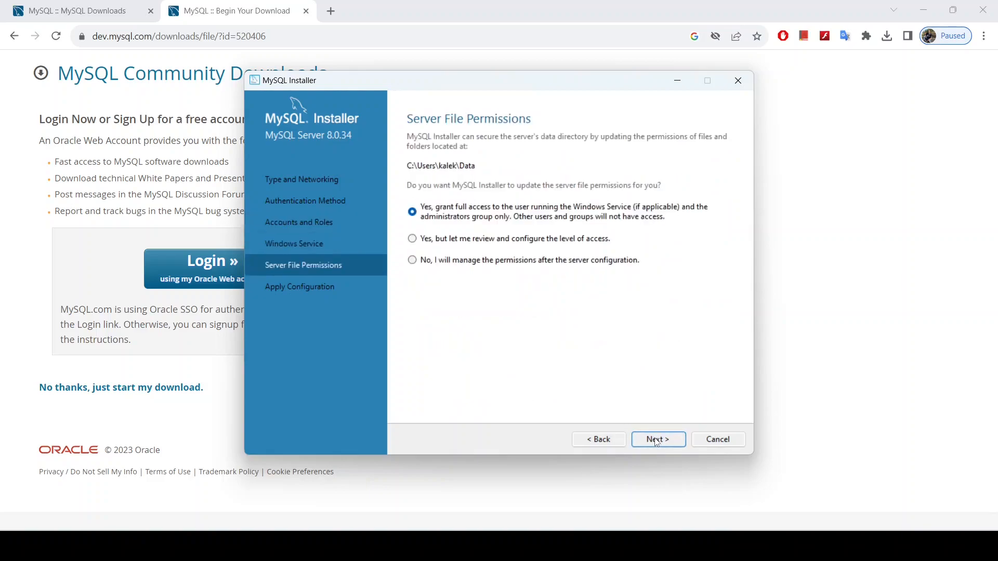
# Step: Retry proceeding past Server File Permissions, pressing Continue on each recurring error, then close it
pyautogui.click(659, 443)
pyautogui.click(536, 305)
pyautogui.click(655, 440)
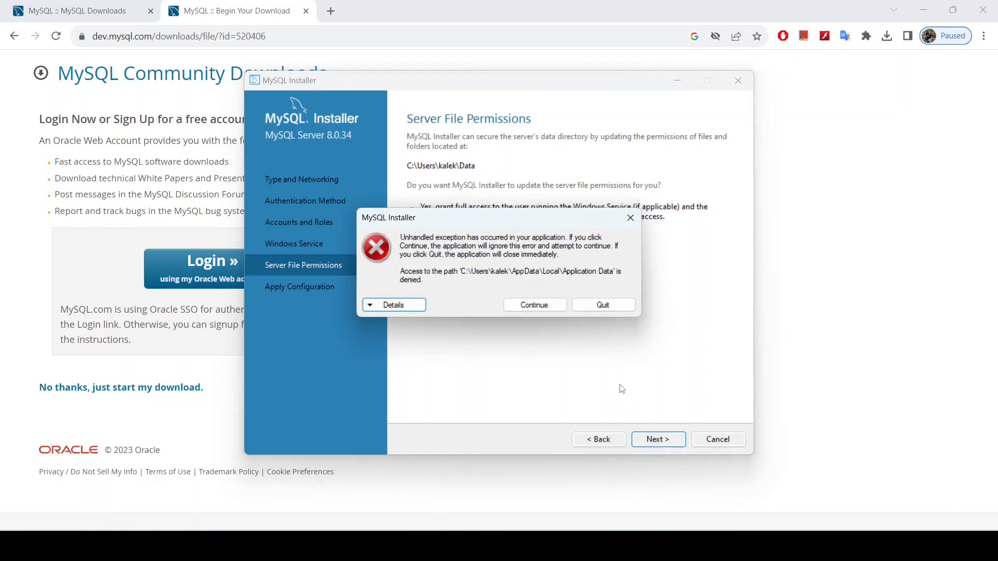
pyautogui.click(551, 310)
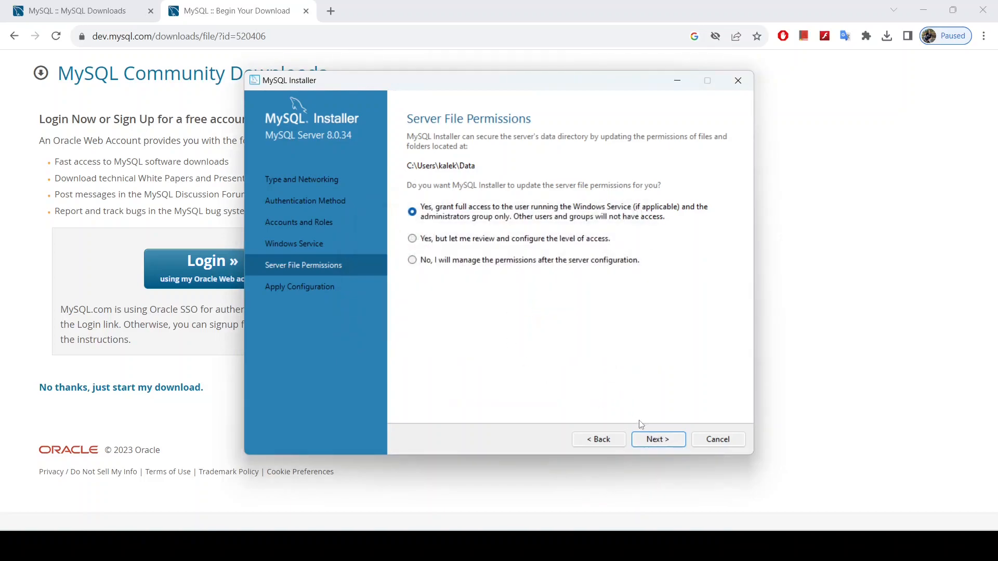
pyautogui.click(658, 442)
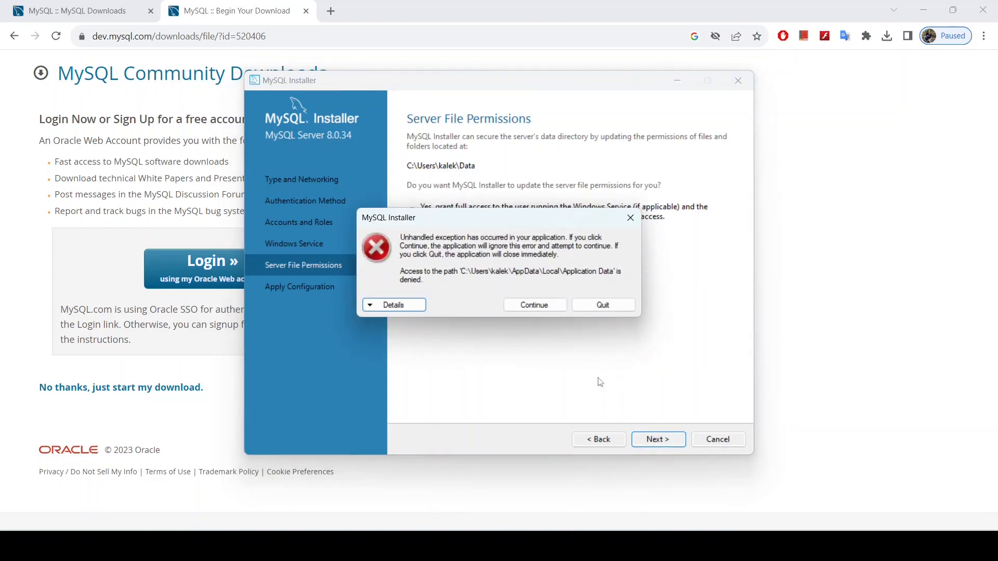
pyautogui.click(551, 310)
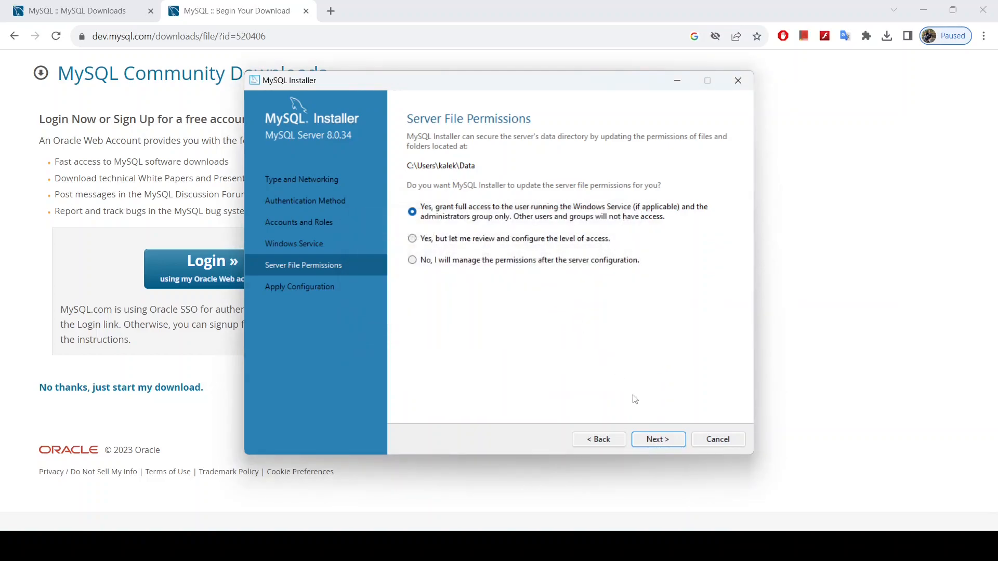
pyautogui.click(657, 441)
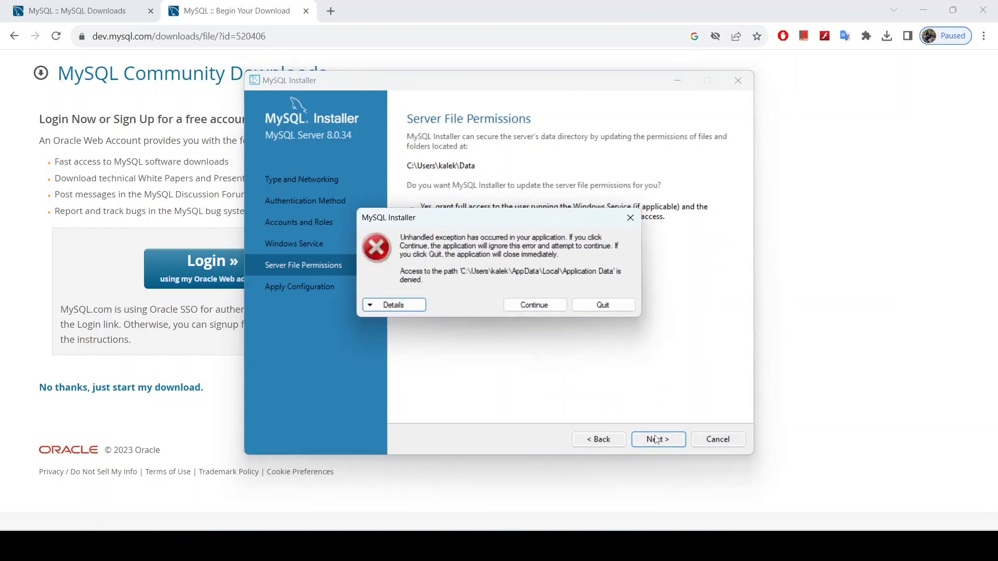
pyautogui.click(630, 218)
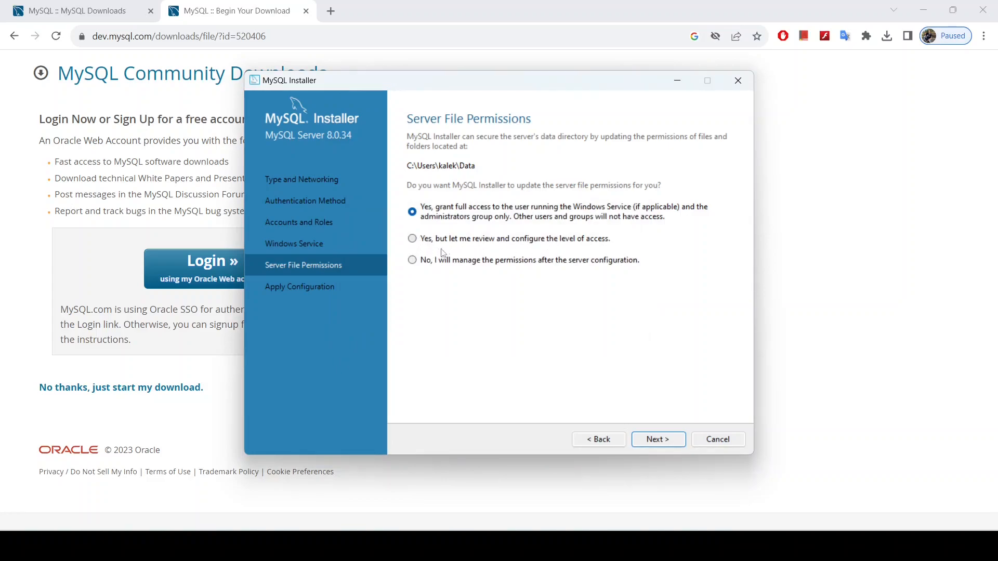
# Step: Choose 'Yes, but let me review' and move SYSTEM from full control to No-Access
pyautogui.click(412, 241)
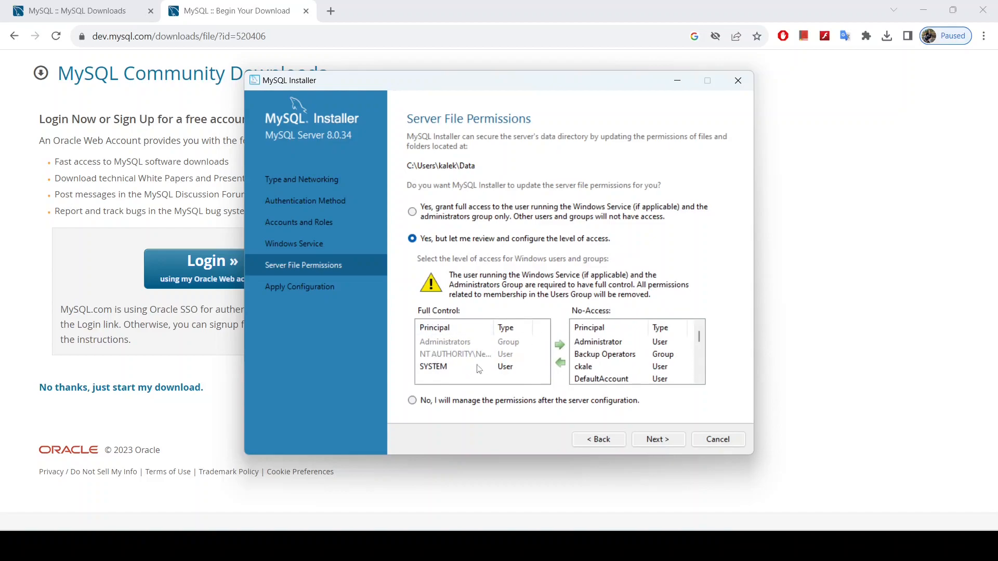
pyautogui.click(448, 369)
pyautogui.scroll(-2, 609, 357)
pyautogui.scroll(2, 610, 356)
pyautogui.scroll(-1, 609, 357)
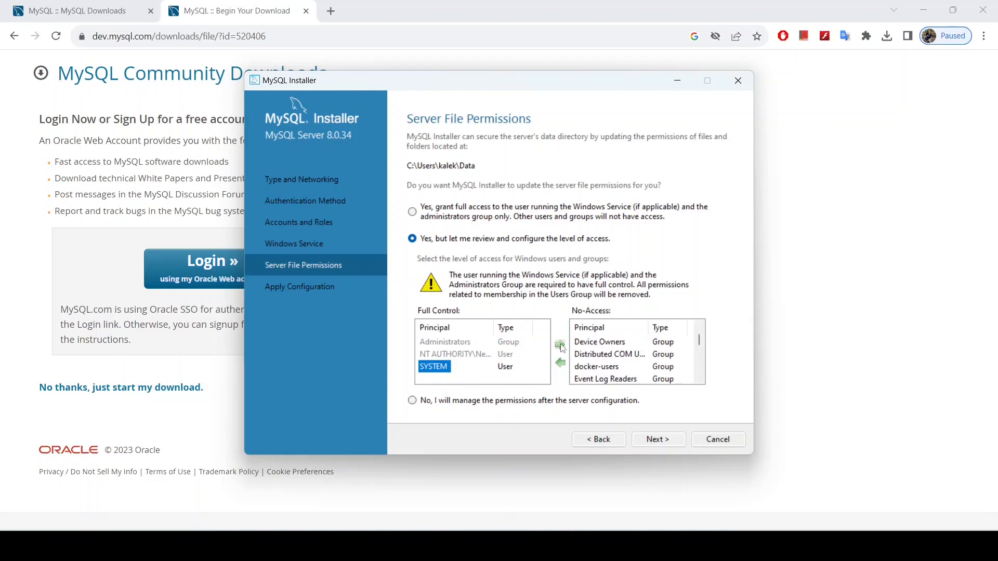
pyautogui.click(559, 345)
# Step: Retry Next, continue past the error, and select 'No, I will manage the permissions'
pyautogui.click(655, 445)
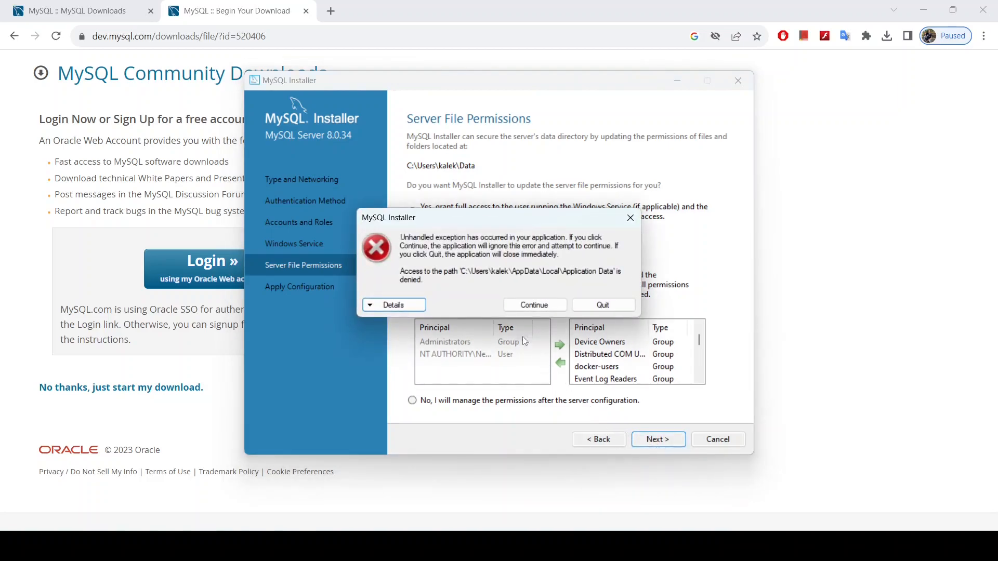
pyautogui.click(526, 306)
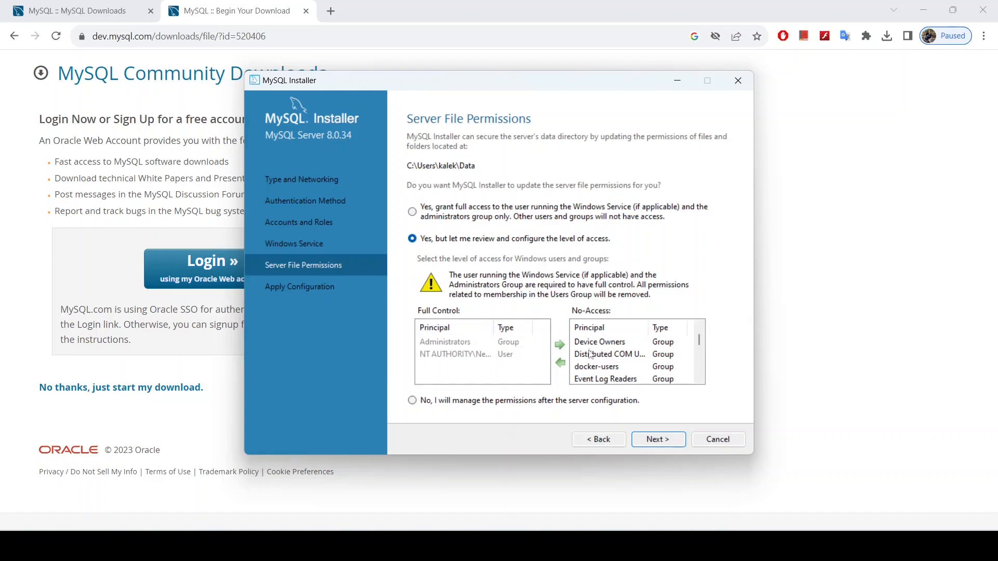
pyautogui.scroll(-5, 598, 367)
pyautogui.scroll(-5, 597, 367)
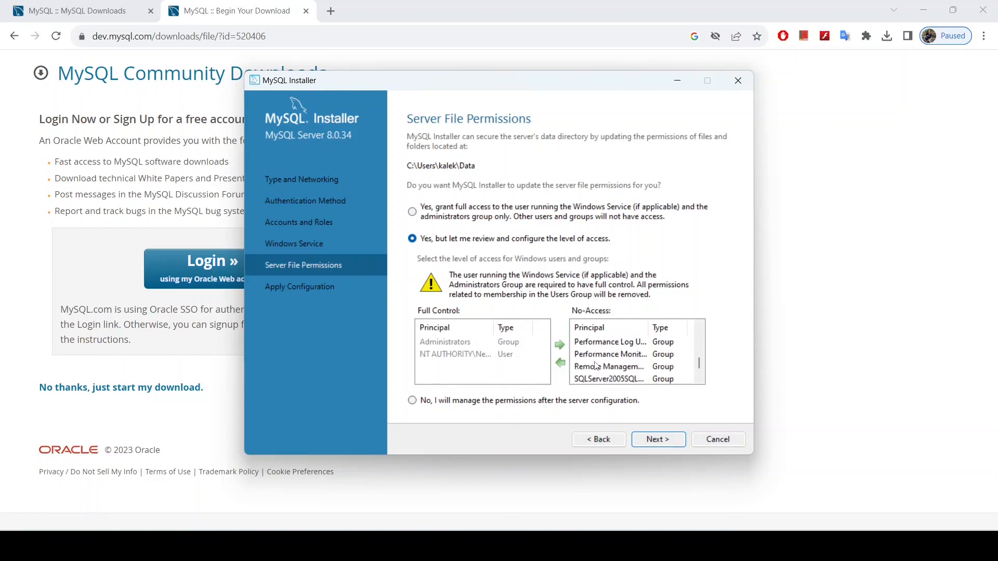
pyautogui.click(413, 401)
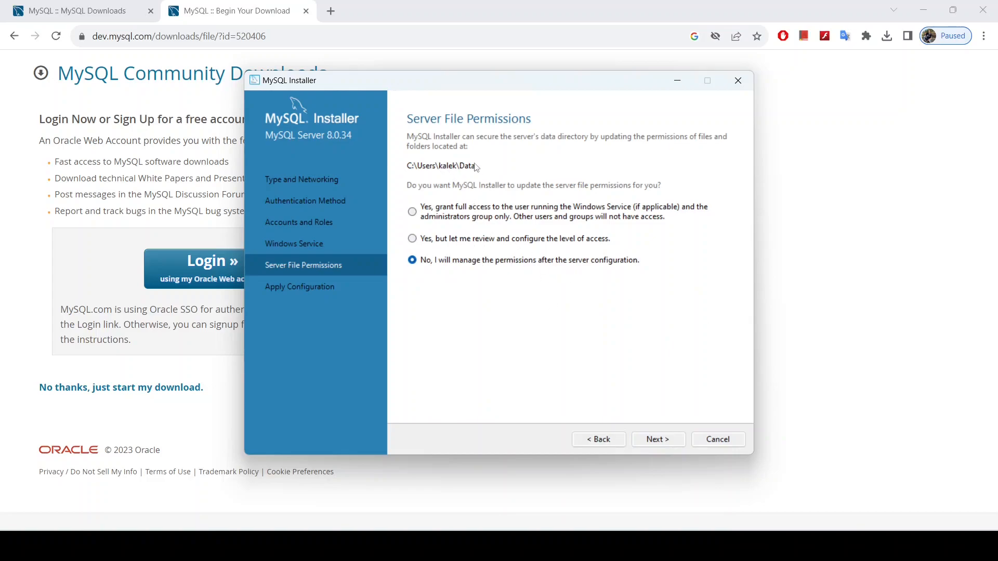
# Step: Retry proceeding past the permissions step, then quit the installer when the error returns
pyautogui.click(658, 444)
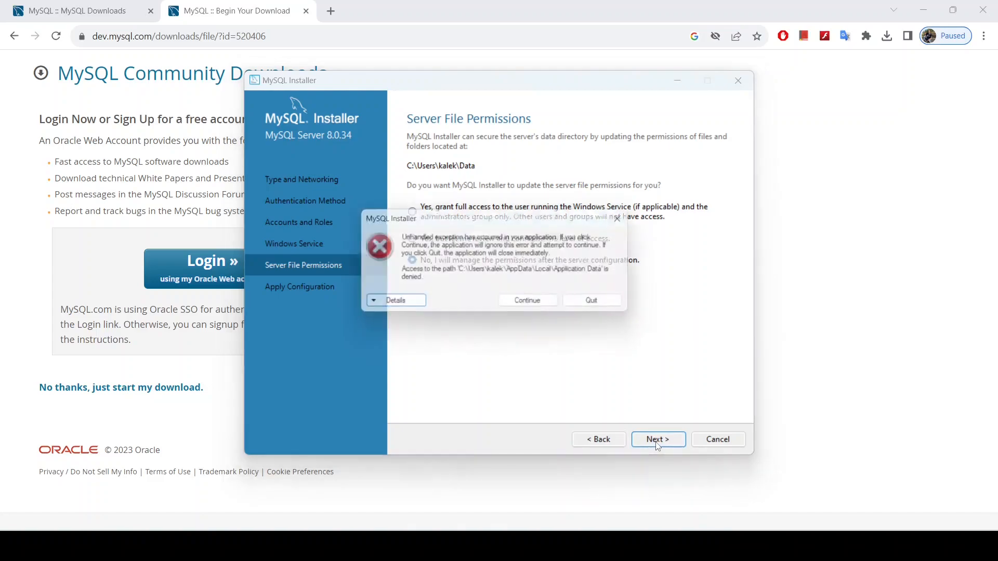
pyautogui.click(539, 306)
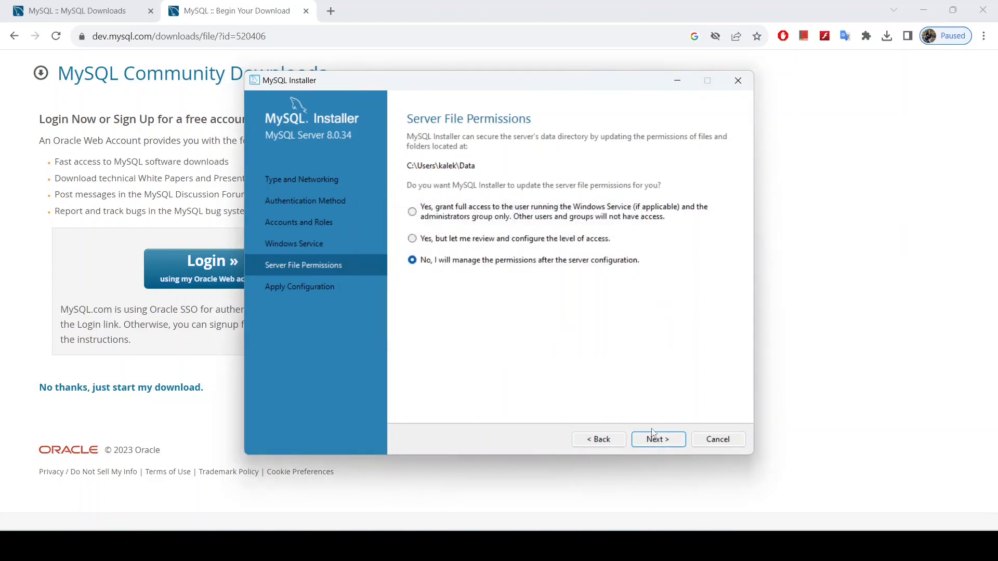
pyautogui.click(659, 442)
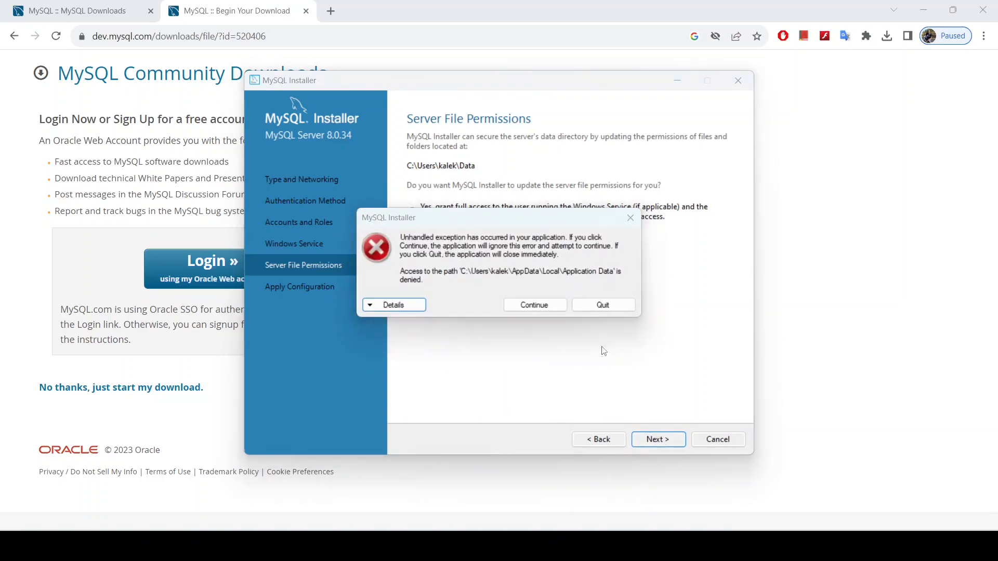
pyautogui.click(597, 307)
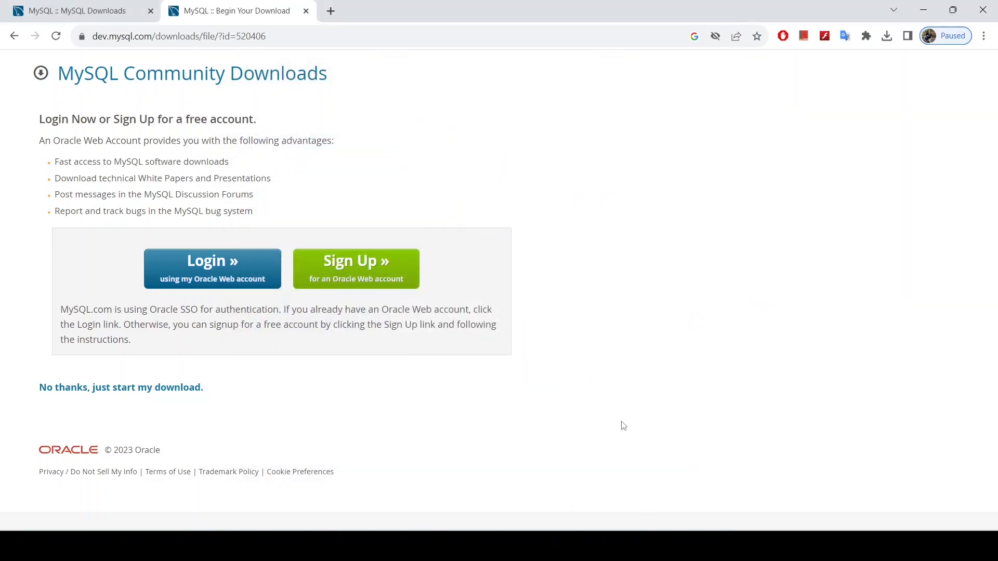
# Step: Relaunch the mysql-installer-web-community installer from Chrome's recent downloads
pyautogui.click(887, 36)
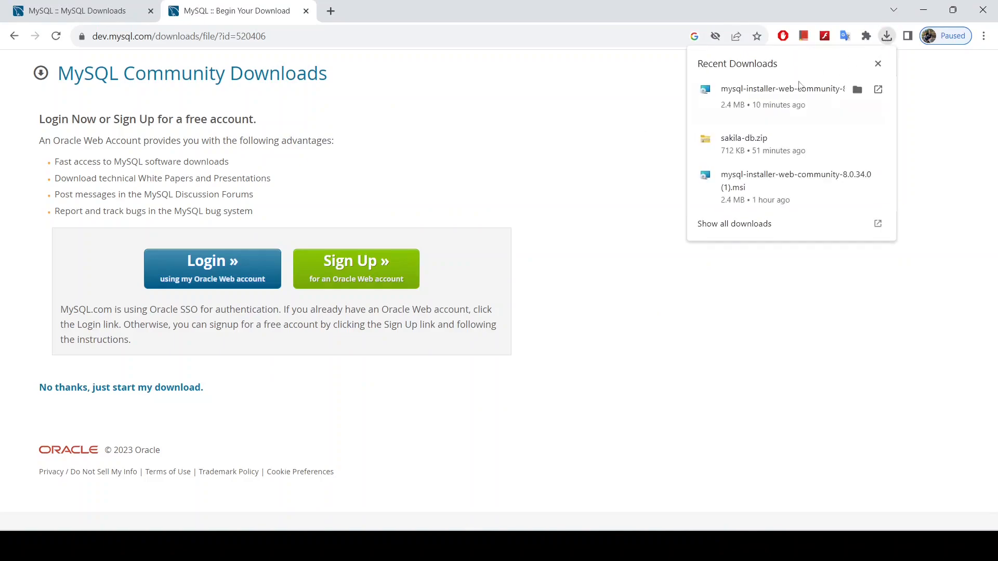
pyautogui.click(878, 90)
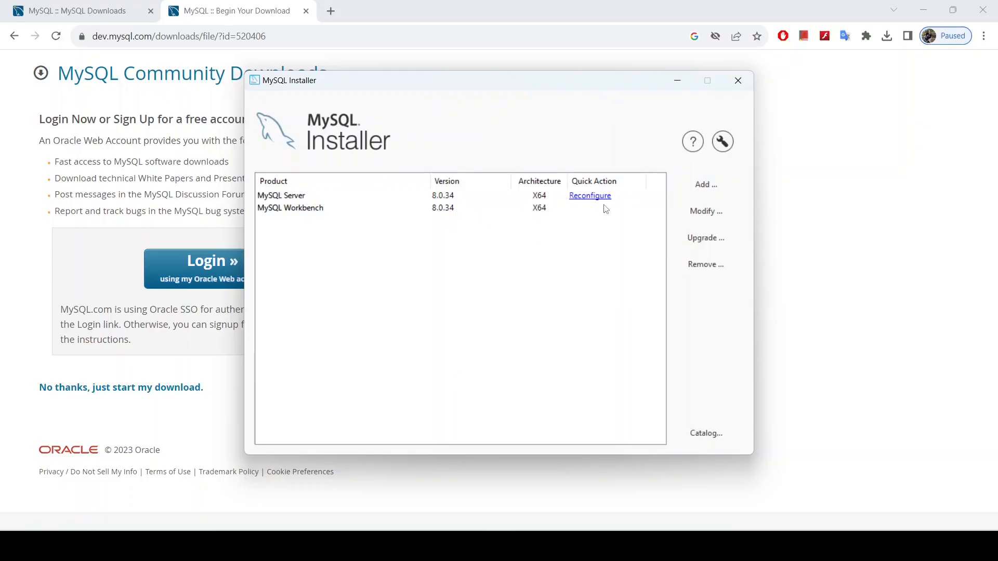
# Step: Reconfigure MySQL Server 8.0.34, entering and confirming the root account password
pyautogui.click(595, 196)
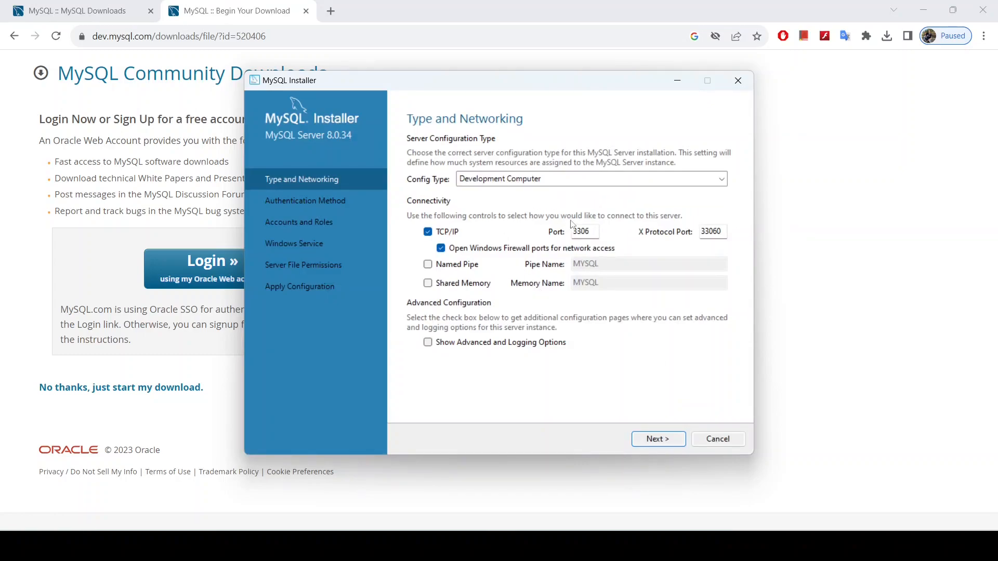
pyautogui.click(656, 443)
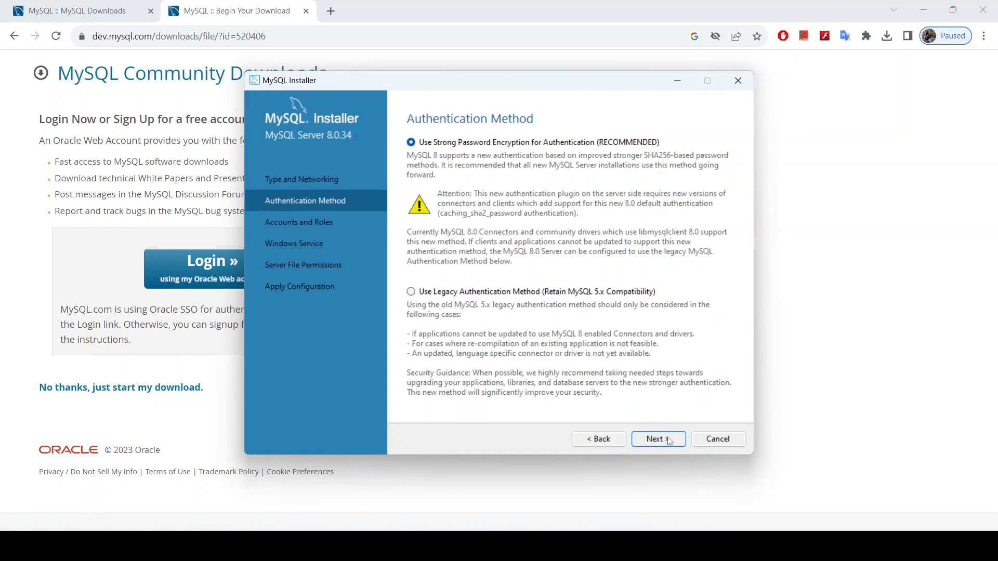
pyautogui.click(668, 438)
pyautogui.write('ro')
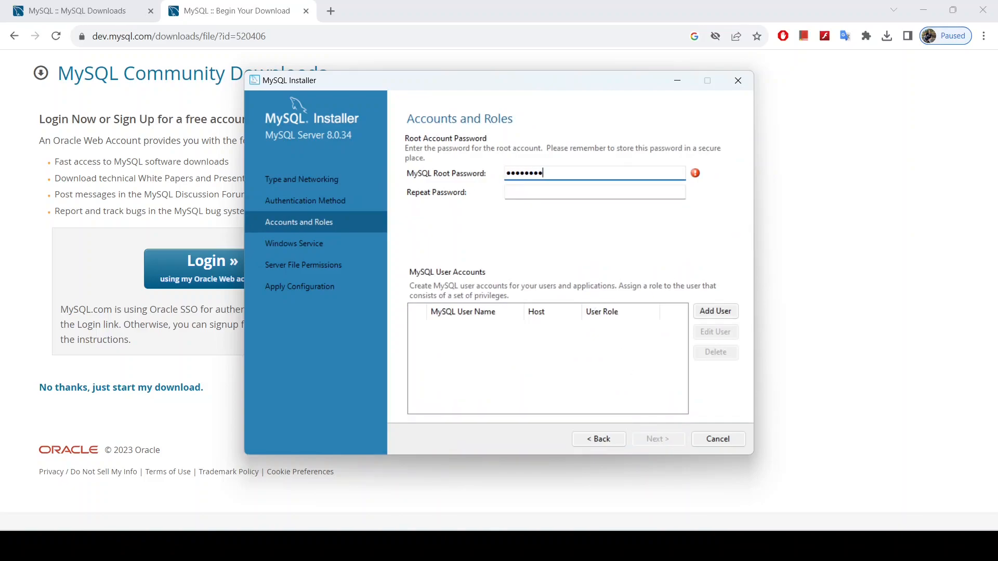
pyautogui.click(539, 194)
pyautogui.write('r')
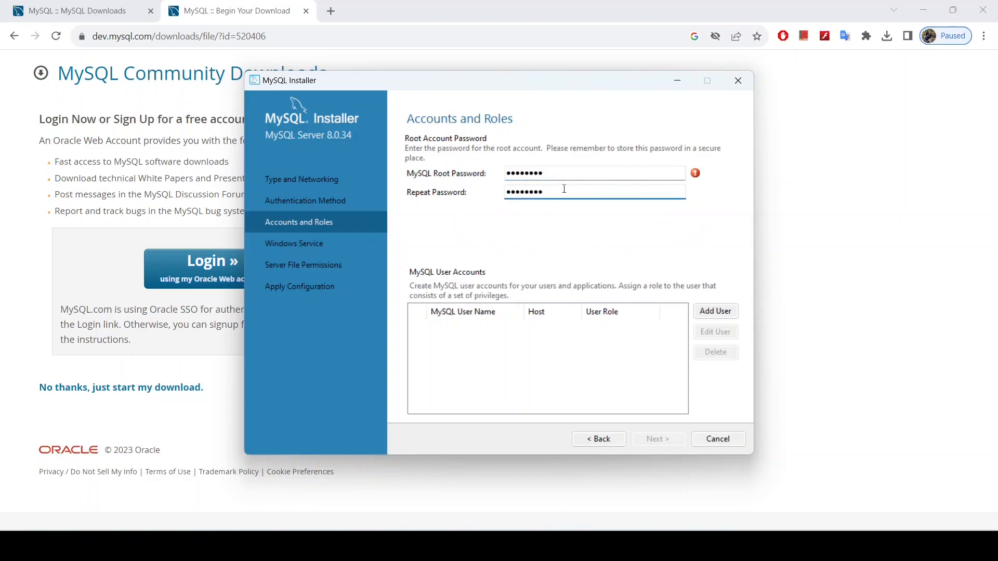
pyautogui.moveTo(549, 191); pyautogui.dragTo(496, 172)
pyautogui.press('capslock')
pyautogui.write('r•••••')
pyautogui.click(561, 192)
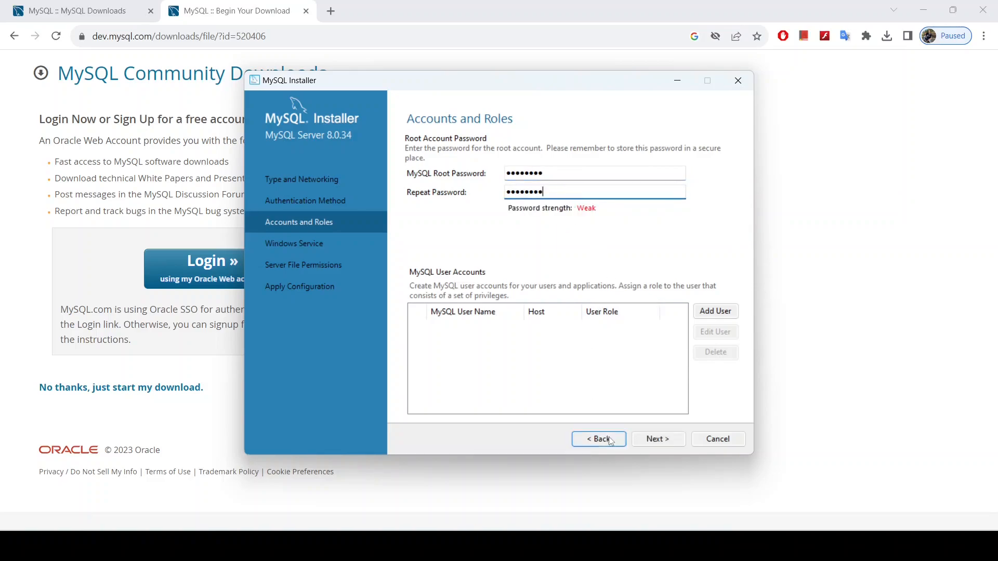
# Step: Keep the default MySQL80 Windows service, reach Server File Permissions, and dismiss the access-denied error
pyautogui.click(667, 441)
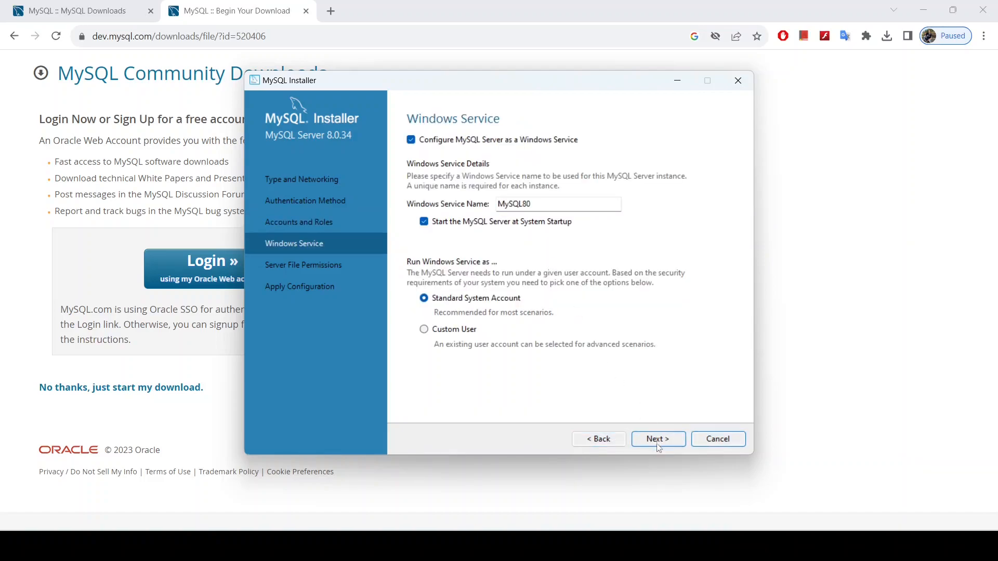
pyautogui.click(660, 441)
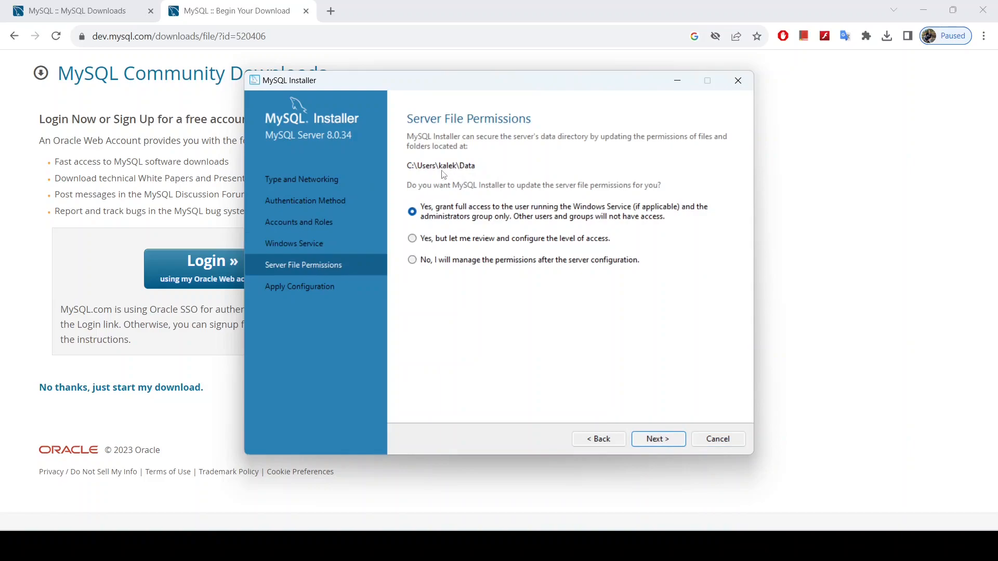
pyautogui.click(653, 440)
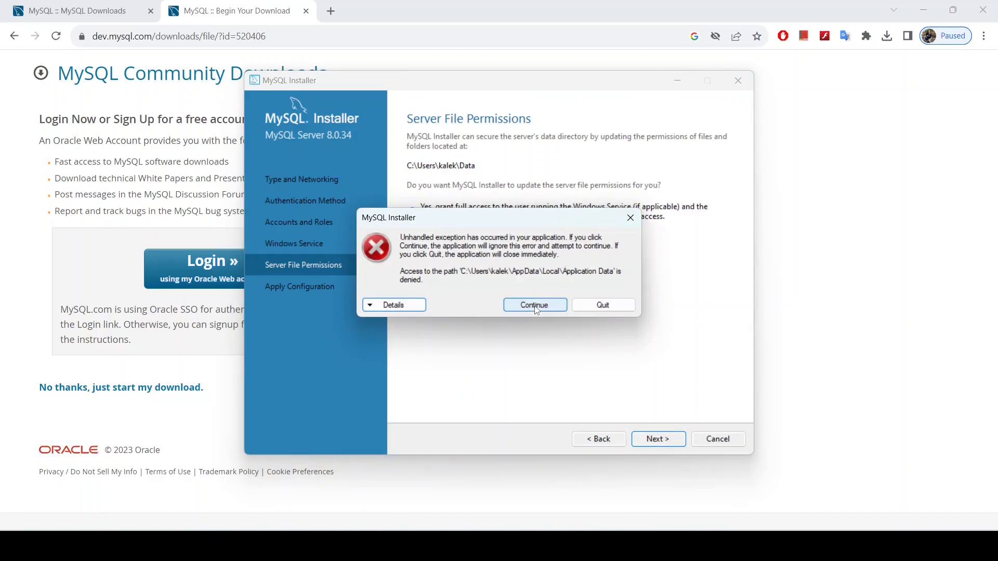
pyautogui.click(531, 307)
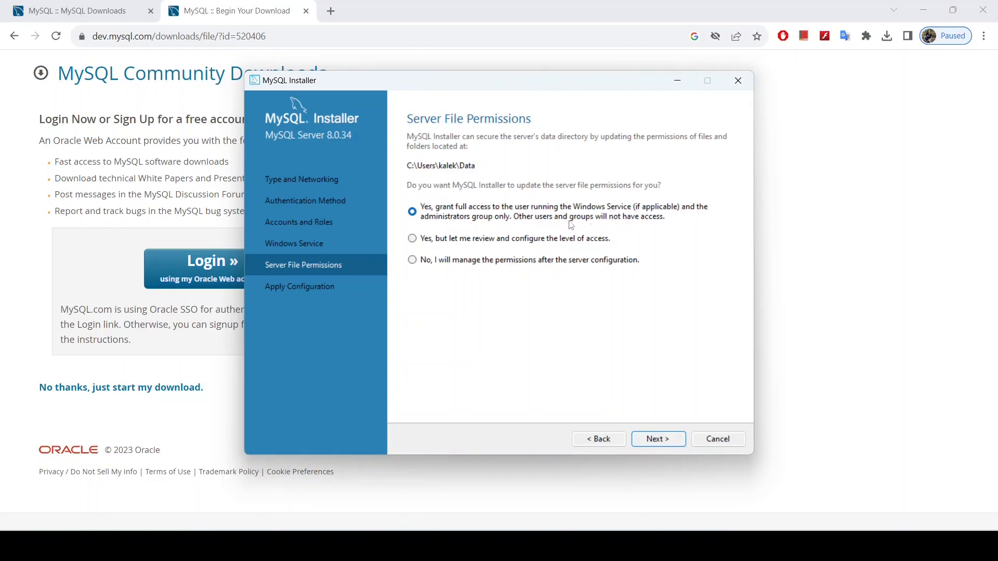
# Step: Choose 'Yes, but let me review and configure the level of access' for the data directory
pyautogui.click(413, 239)
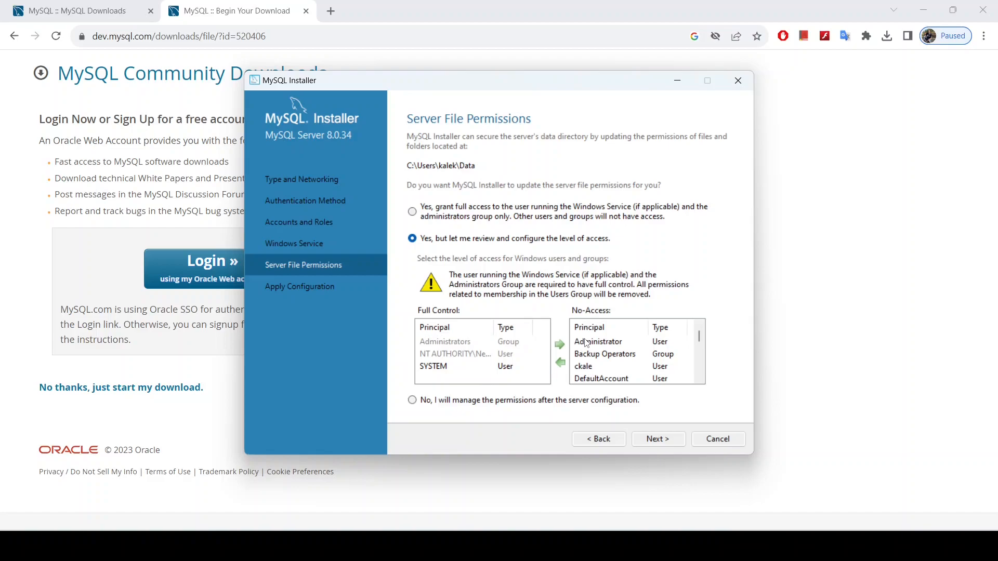
pyautogui.scroll(-2, 599, 353)
pyautogui.scroll(2, 599, 353)
pyautogui.scroll(-4, 599, 352)
pyautogui.scroll(-2, 599, 350)
pyautogui.scroll(6, 601, 350)
# Step: Move the personal user account from No-Access to Full Control
pyautogui.click(591, 369)
pyautogui.click(560, 362)
pyautogui.scroll(-2, 610, 364)
pyautogui.scroll(2, 618, 357)
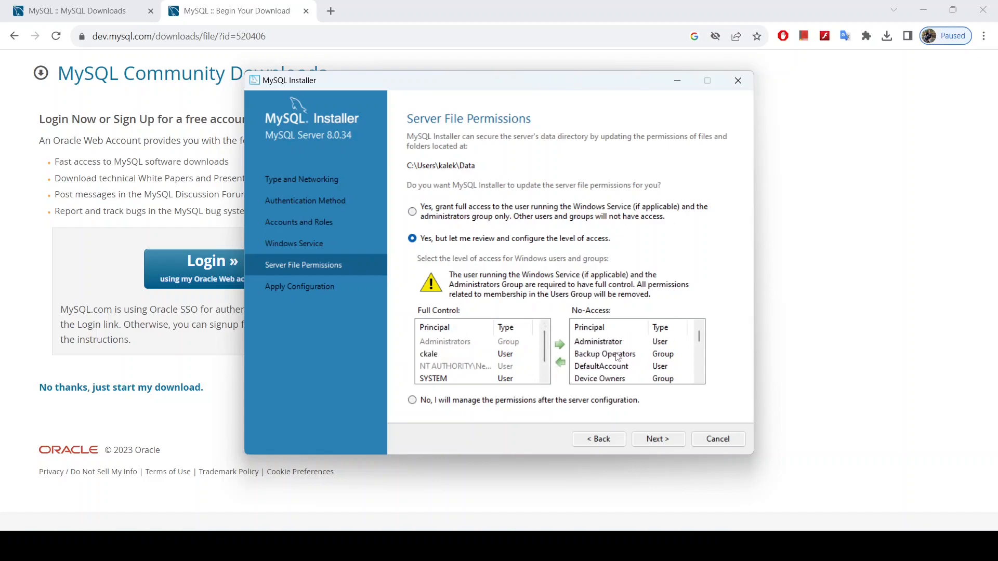
pyautogui.scroll(-5, 616, 361)
pyautogui.scroll(-3, 612, 372)
pyautogui.scroll(4, 615, 371)
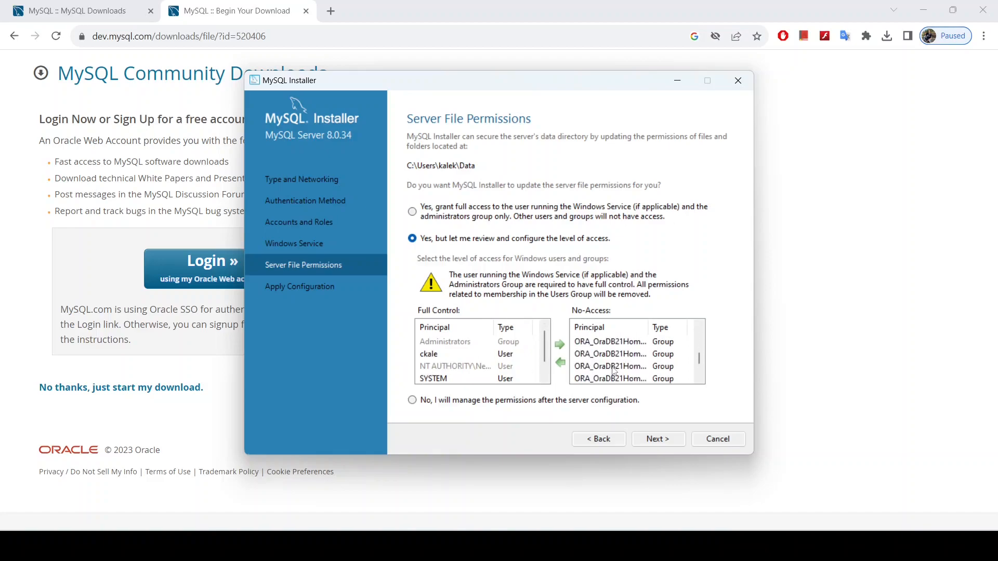
pyautogui.scroll(-3, 617, 372)
pyautogui.click(599, 358)
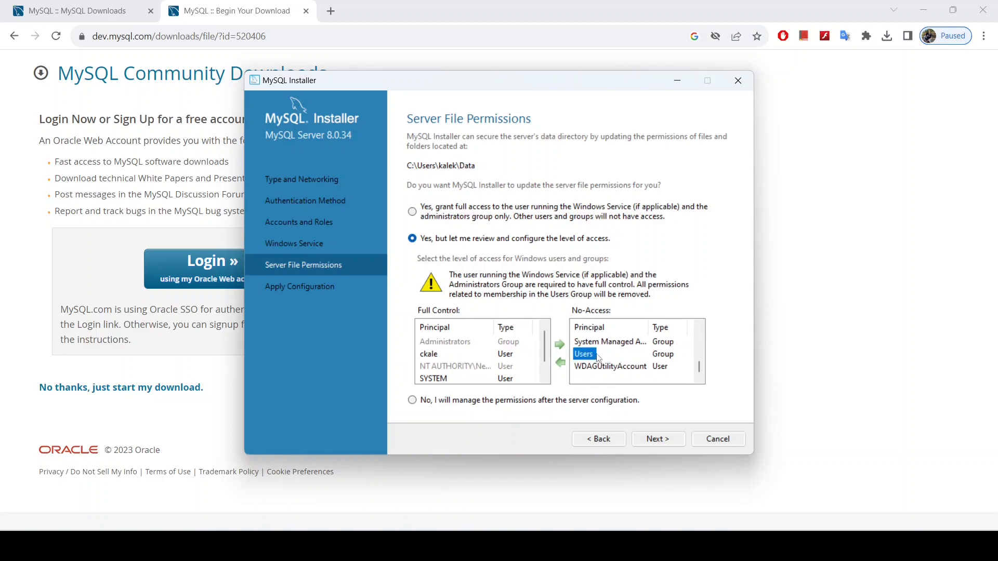
pyautogui.click(613, 351)
pyautogui.moveTo(699, 366); pyautogui.dragTo(703, 336)
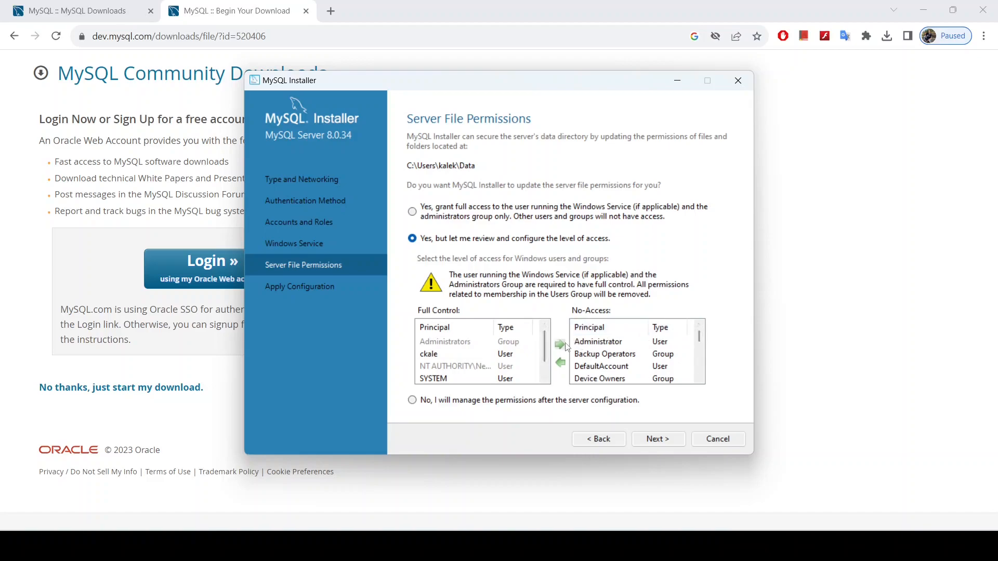
# Step: Grant Full Control to Administrator, Backup Operators, DefaultAccount, Device Owners, Distributed COM Users, docker-users and Event Log Readers
pyautogui.click(600, 342)
pyautogui.click(562, 362)
pyautogui.click(591, 343)
pyautogui.click(561, 363)
pyautogui.click(600, 343)
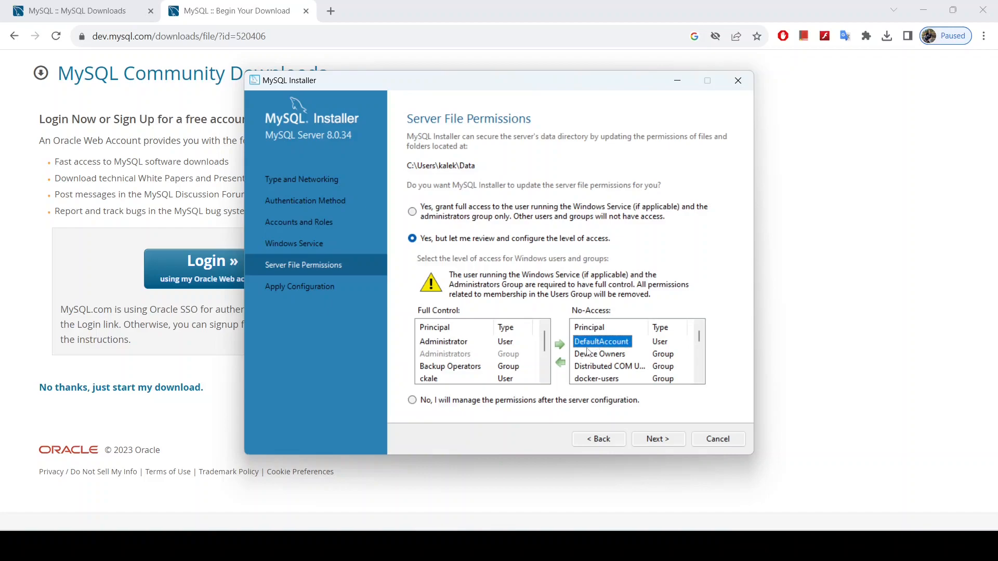
pyautogui.click(561, 362)
pyautogui.click(600, 343)
pyautogui.click(562, 362)
pyautogui.click(598, 343)
pyautogui.click(563, 363)
pyautogui.click(609, 342)
pyautogui.click(562, 363)
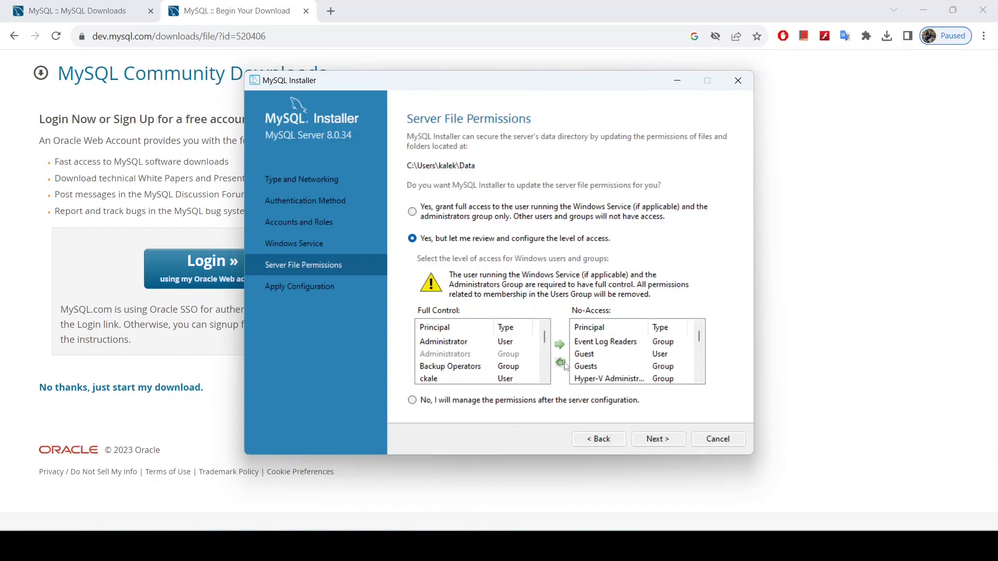
pyautogui.click(599, 342)
pyautogui.click(562, 363)
# Step: Grant the Users group Full Control as well
pyautogui.scroll(-2, 609, 368)
pyautogui.scroll(-4, 610, 368)
pyautogui.click(597, 354)
pyautogui.click(561, 363)
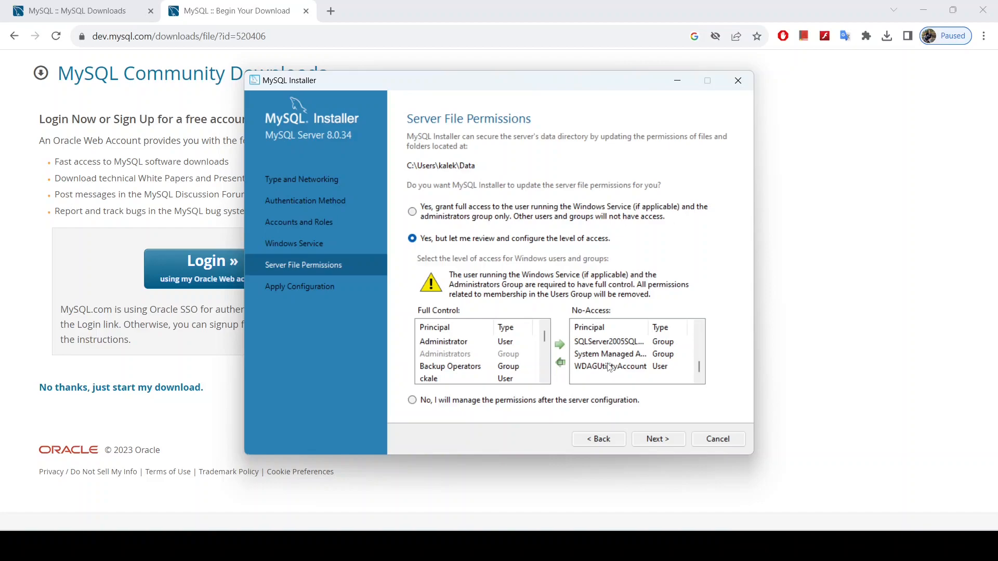
pyautogui.scroll(5, 610, 368)
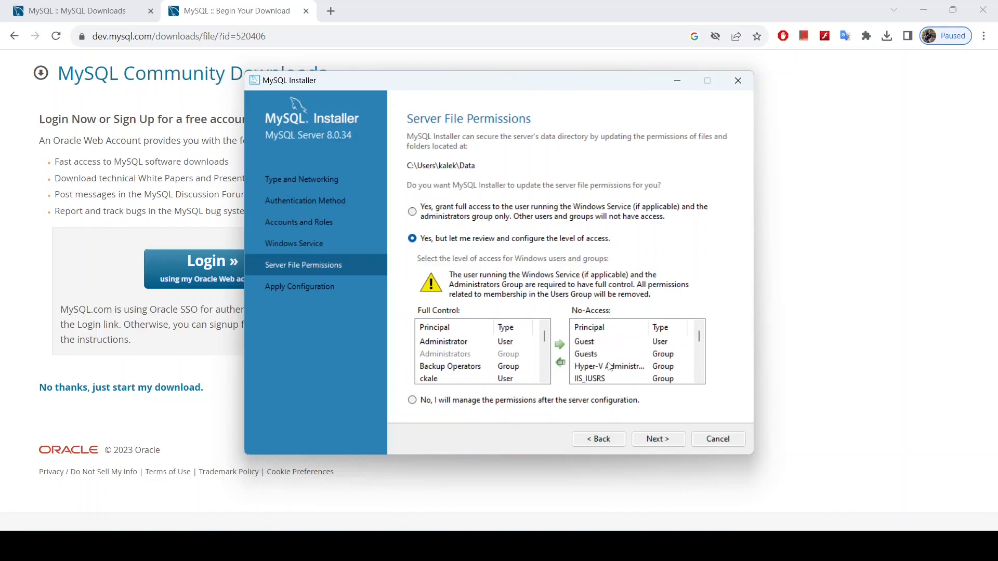
pyautogui.scroll(-5, 609, 367)
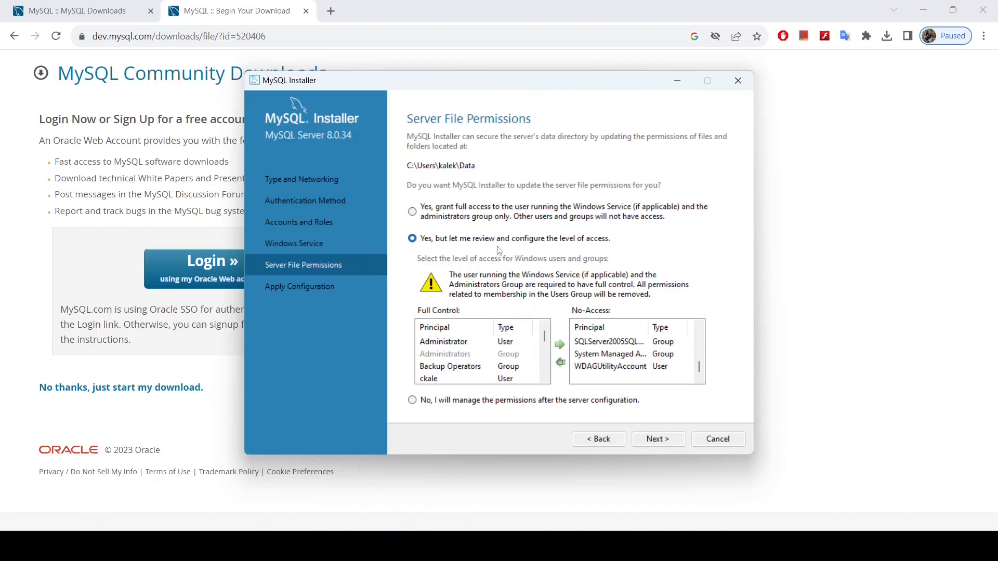
pyautogui.scroll(2, 606, 358)
pyautogui.scroll(3, 606, 357)
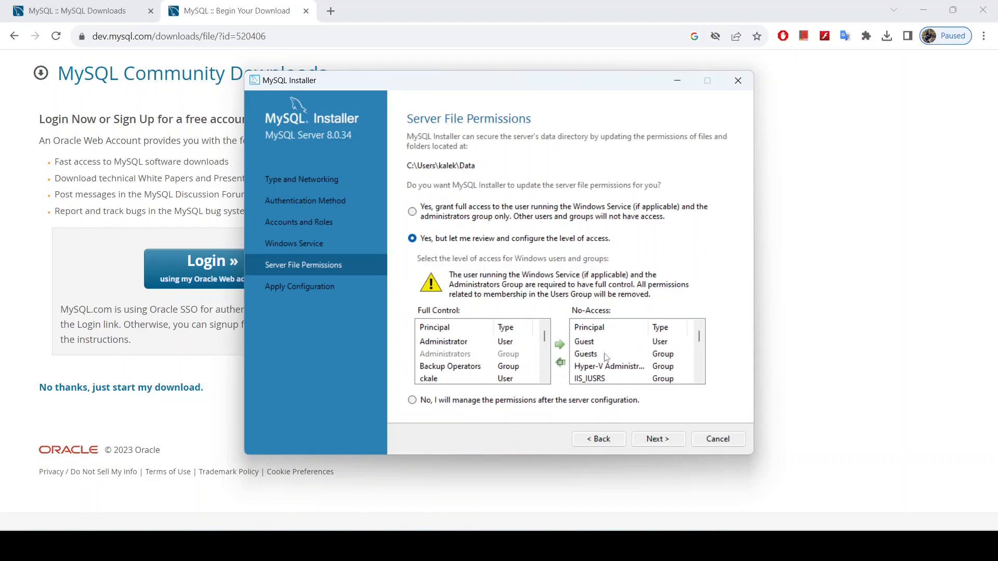
pyautogui.scroll(-3, 606, 358)
pyautogui.scroll(3, 611, 357)
# Step: Try to continue past Server File Permissions and close the resulting error
pyautogui.click(658, 441)
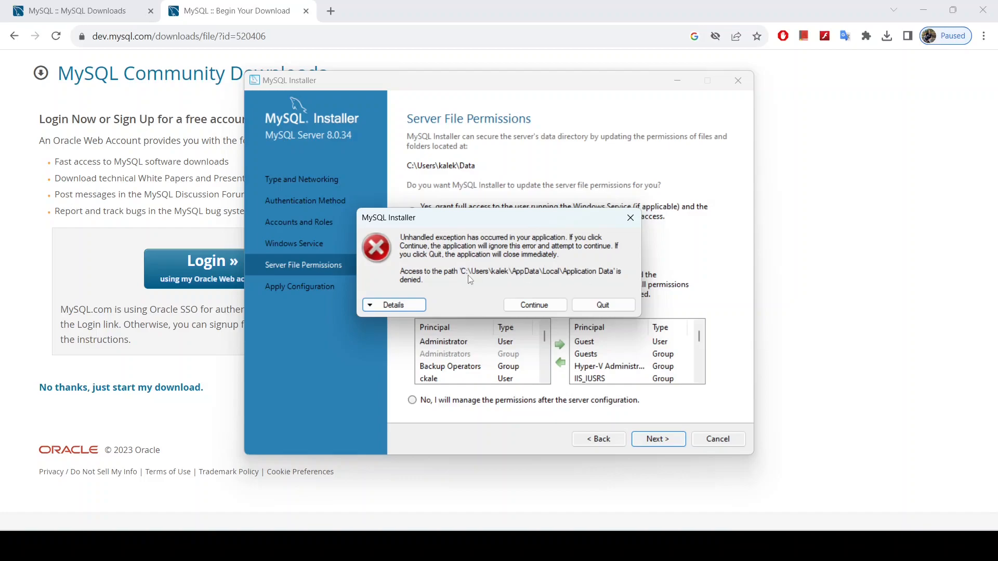
pyautogui.click(631, 218)
pyautogui.scroll(-1, 612, 359)
pyautogui.scroll(-5, 612, 358)
pyautogui.scroll(2, 613, 359)
pyautogui.scroll(4, 614, 347)
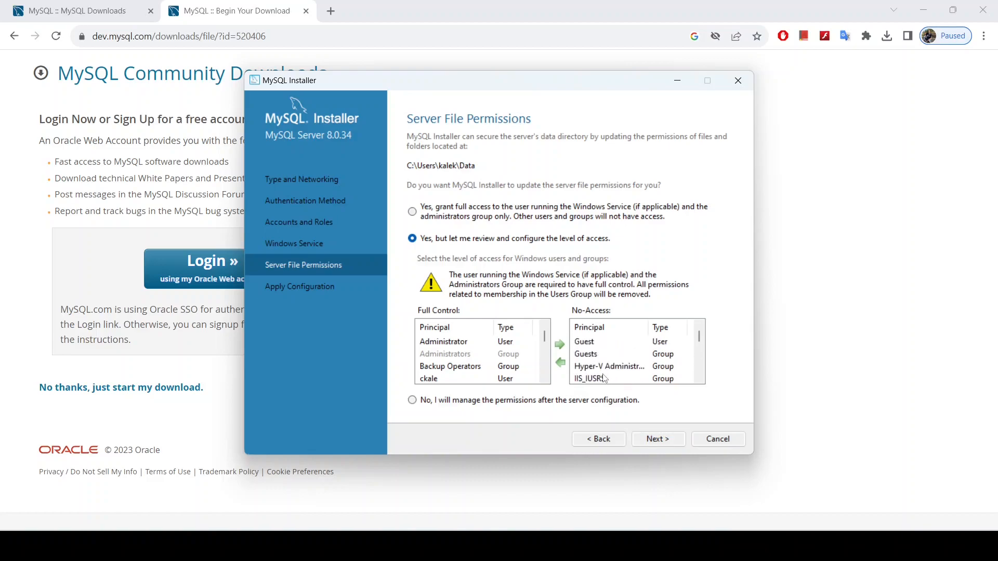
pyautogui.scroll(-2, 608, 371)
pyautogui.scroll(1, 614, 367)
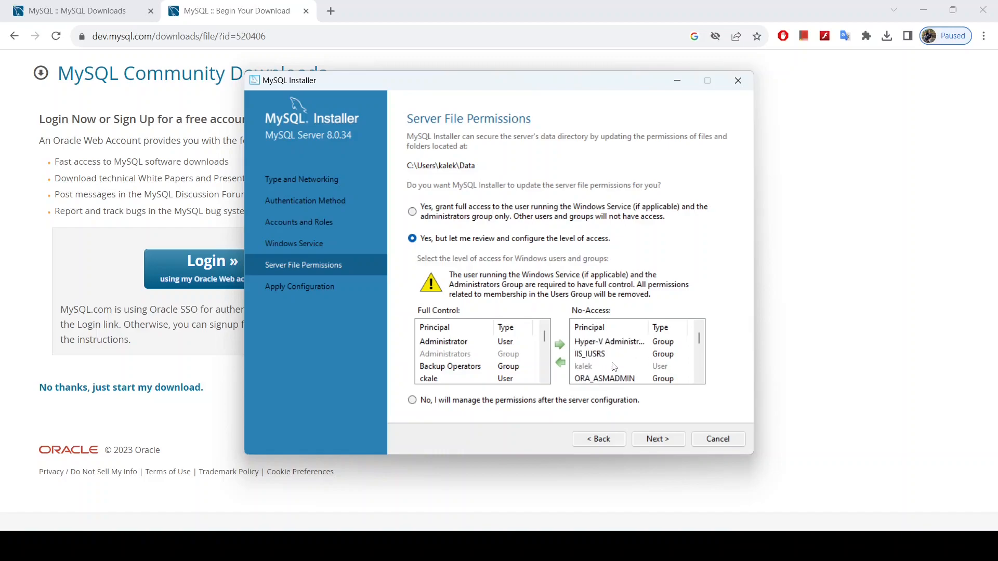
pyautogui.scroll(-2, 603, 365)
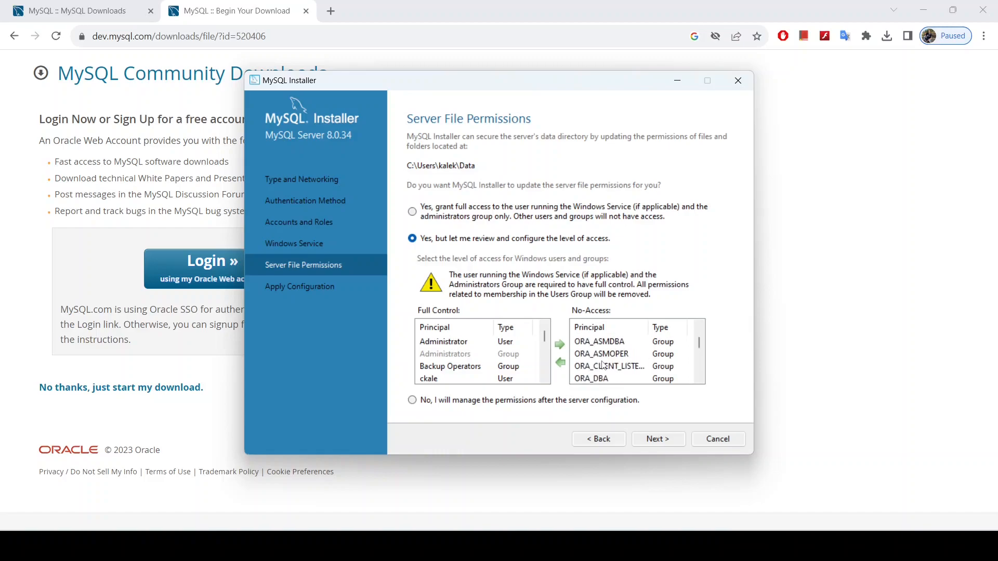
pyautogui.scroll(2, 605, 363)
# Step: Move ORA_ASMADMIN and ORA_ASMDBA from No-Access to Full Control
pyautogui.click(611, 379)
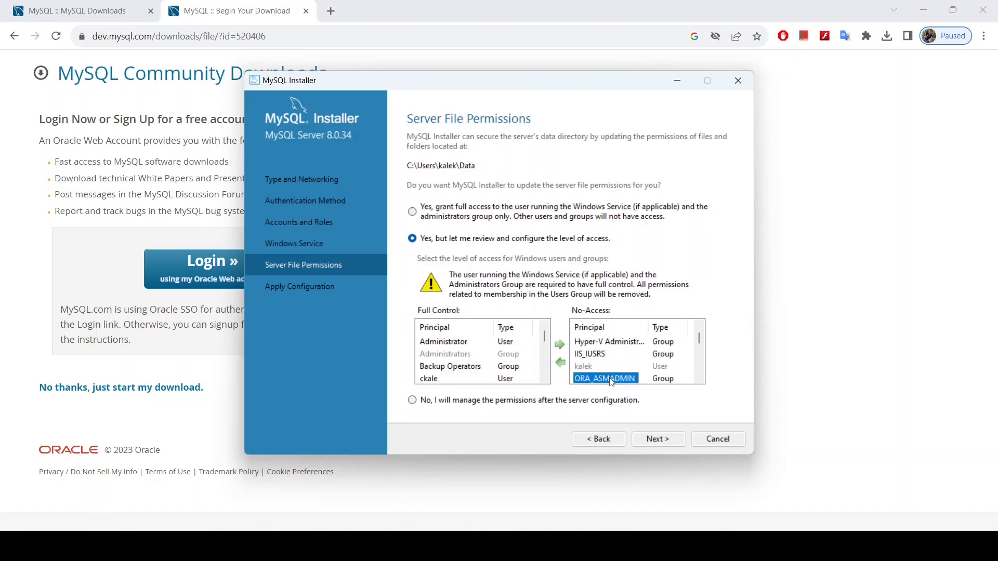
pyautogui.scroll(-1, 572, 367)
pyautogui.click(563, 364)
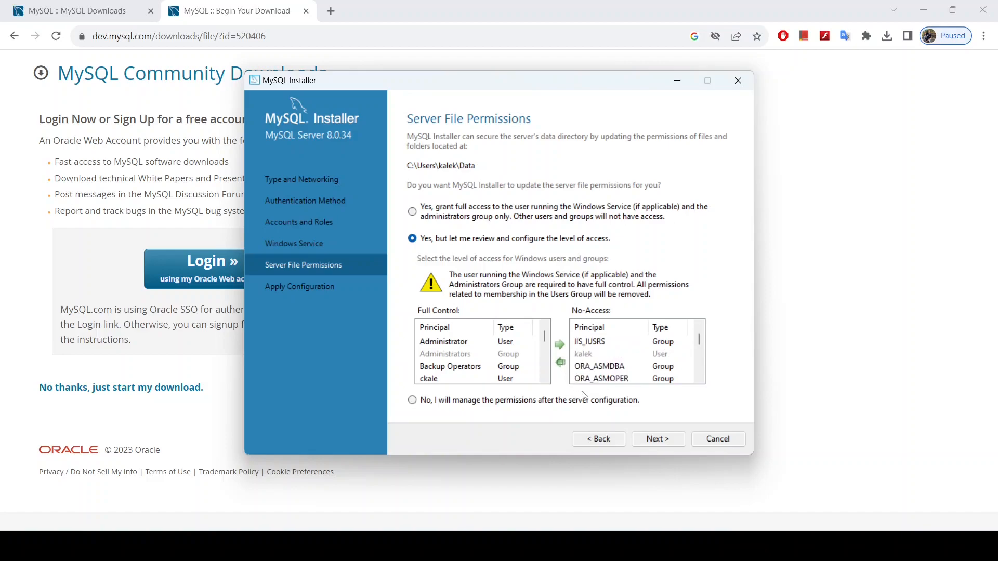
pyautogui.click(602, 368)
pyautogui.click(560, 362)
pyautogui.scroll(-4, 492, 360)
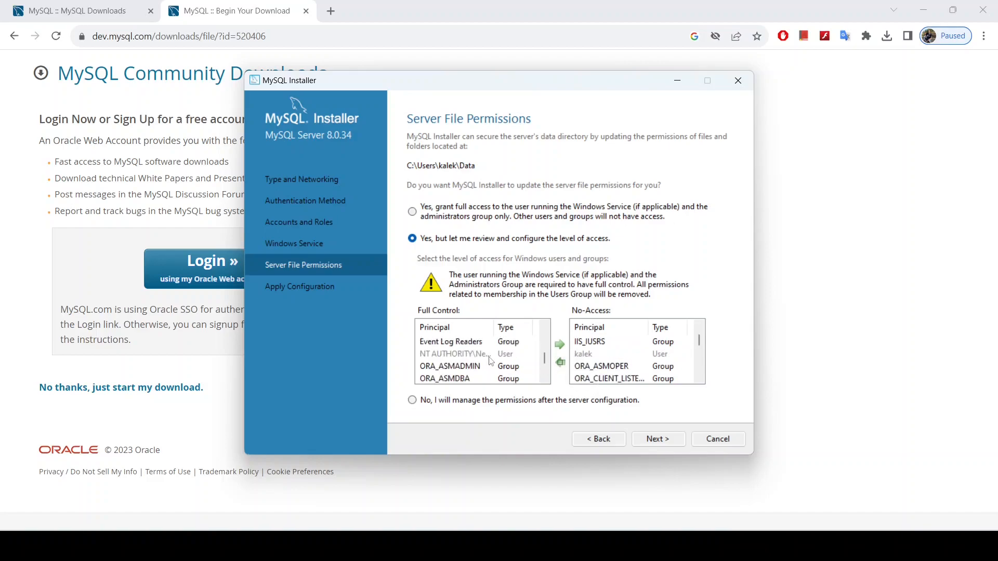
pyautogui.scroll(5, 492, 358)
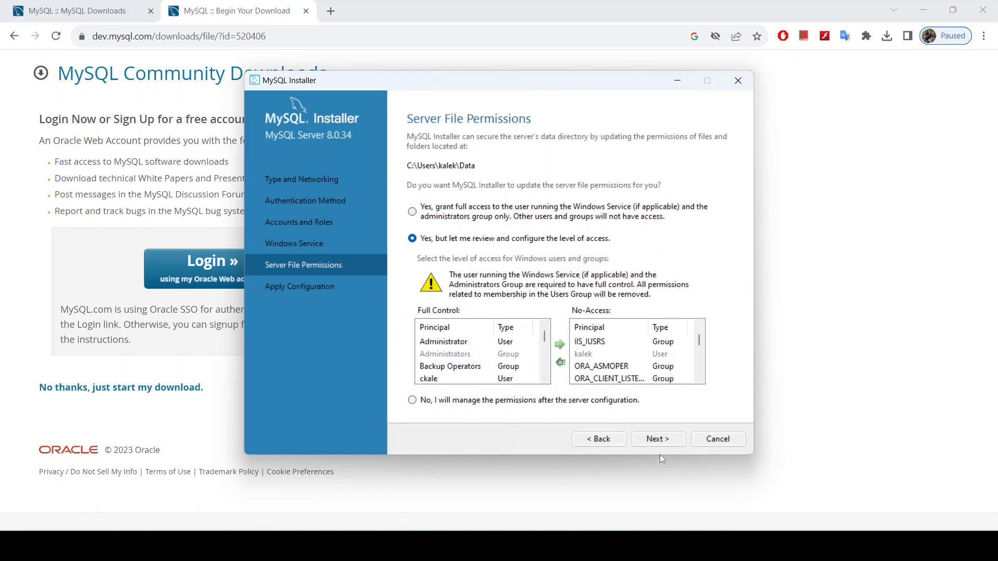
# Step: Retry continuing, inspect the error's technical details, and close the error again
pyautogui.click(659, 439)
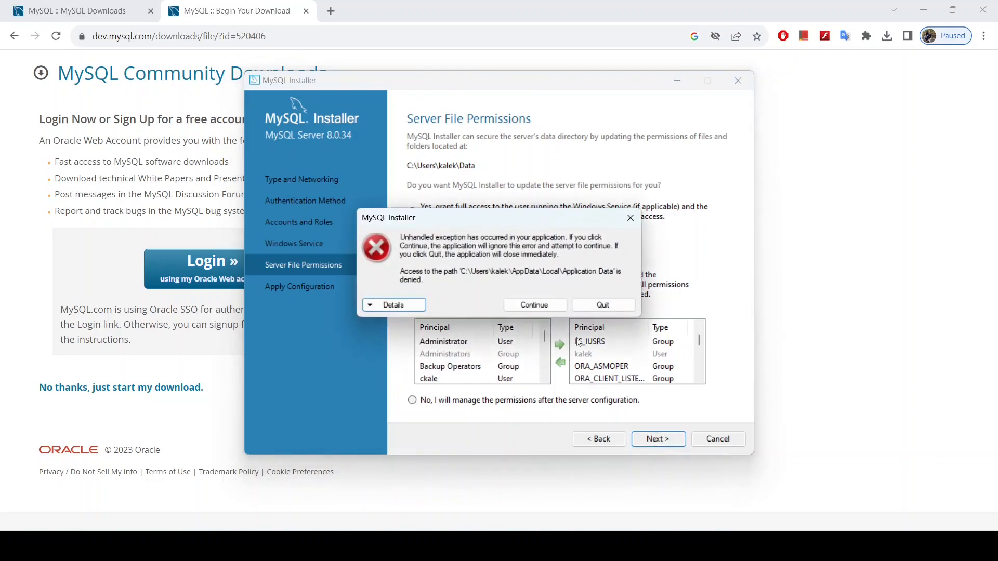
pyautogui.click(414, 307)
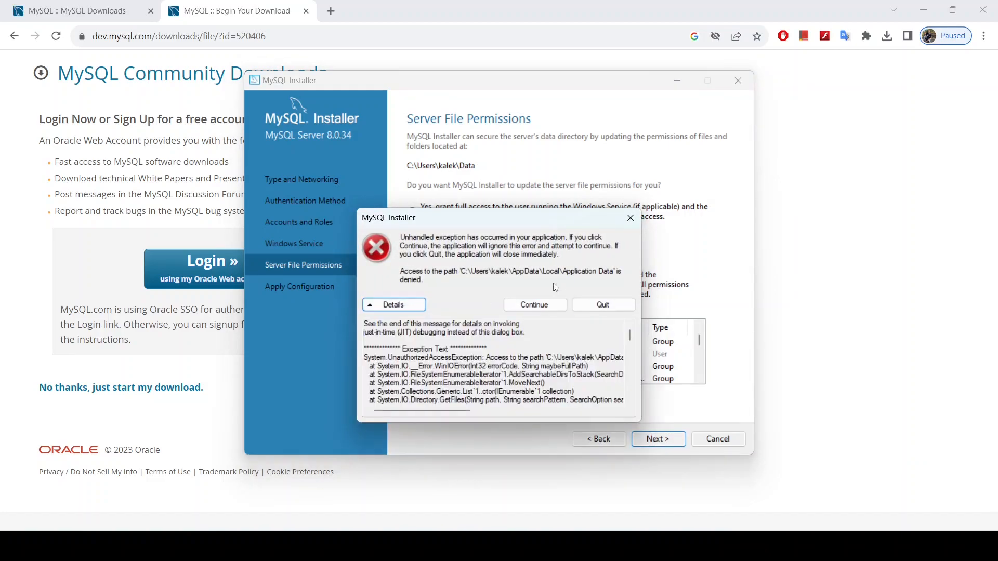
pyautogui.click(631, 219)
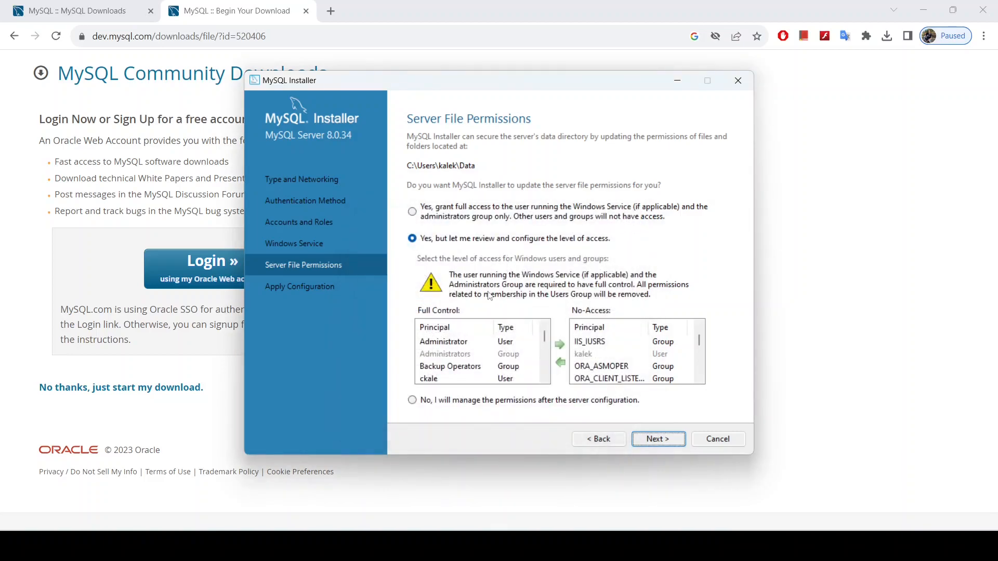
pyautogui.scroll(-2, 609, 355)
pyautogui.scroll(3, 609, 353)
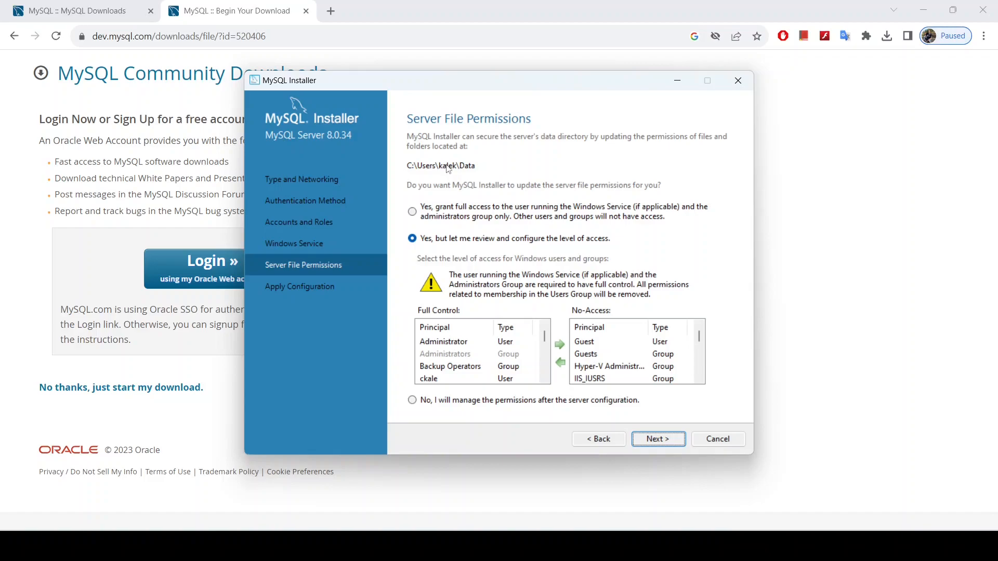
pyautogui.scroll(-6, 614, 354)
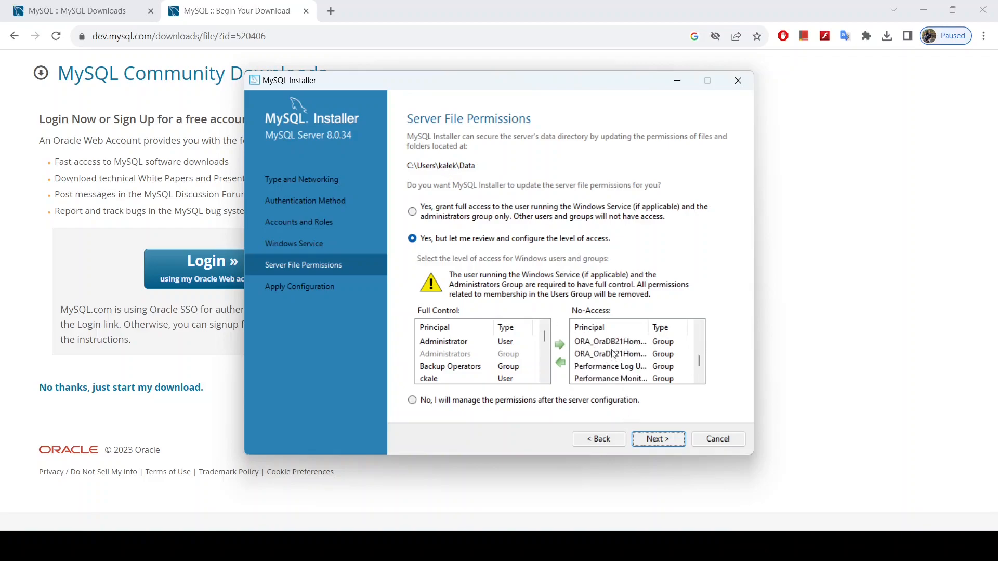
pyautogui.scroll(6, 613, 354)
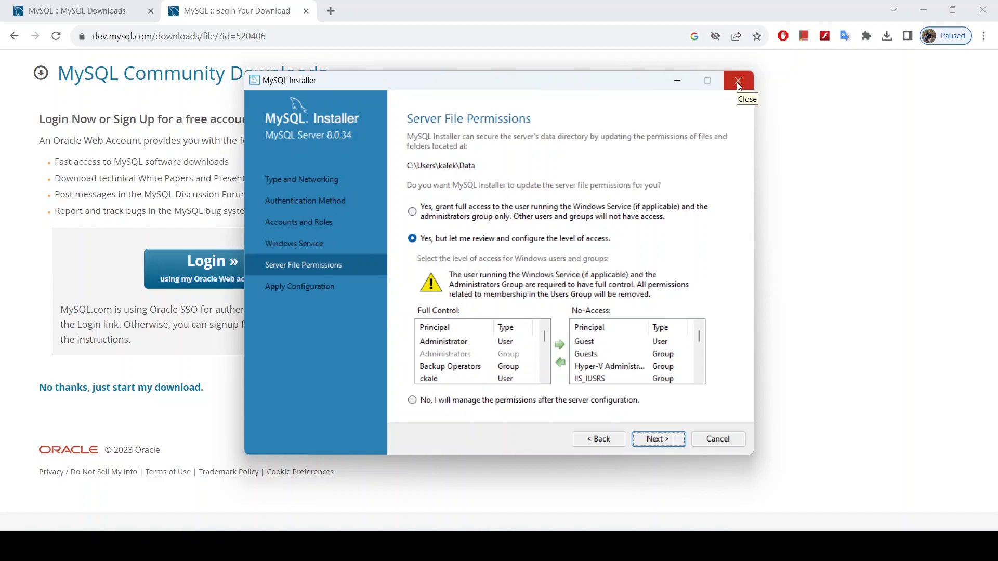
# Step: Cancel configuration, uninstall MySQL Server 8.0.34 and MySQL Workbench 8.0.34, and bring up File Explorer
pyautogui.click(726, 442)
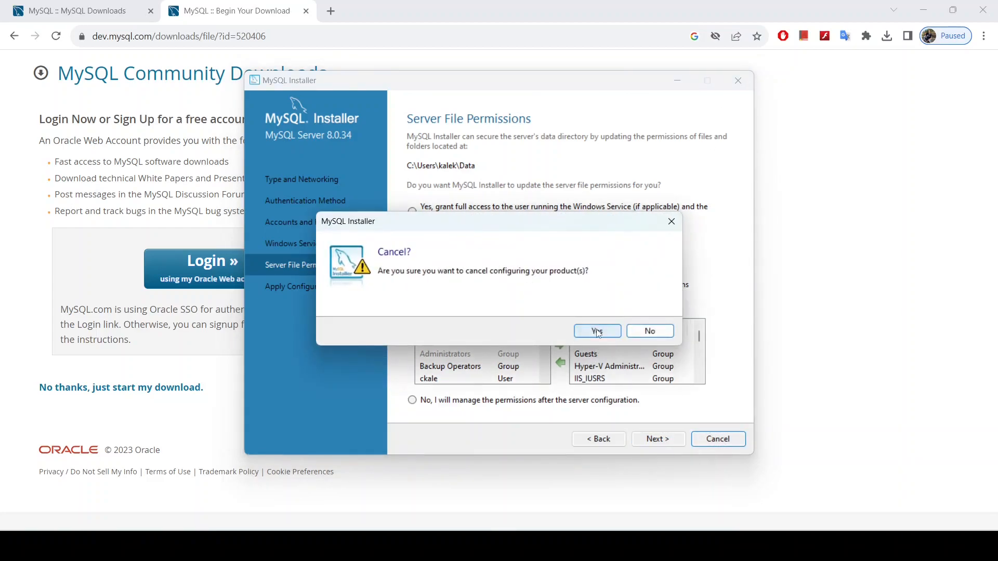
pyautogui.click(598, 334)
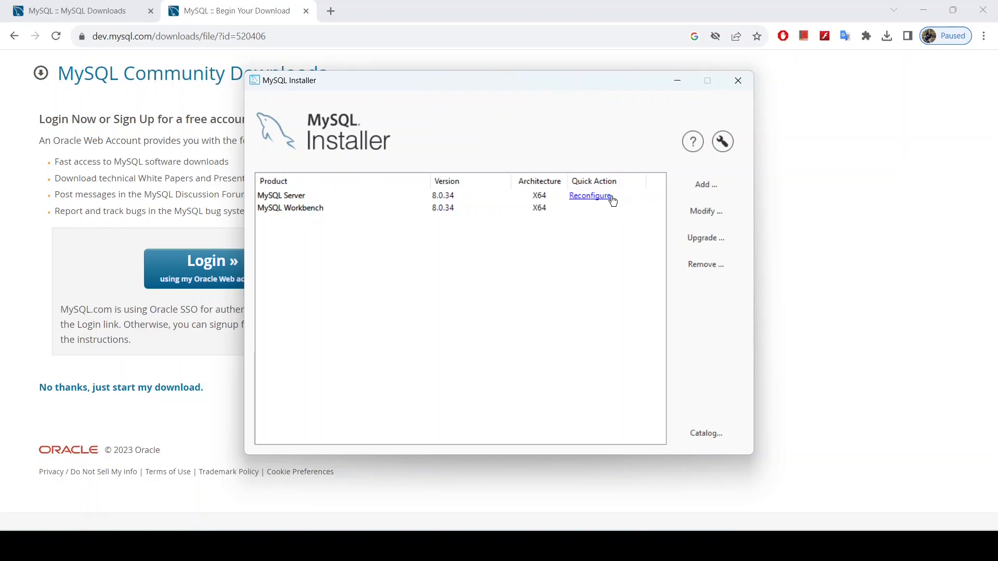
pyautogui.click(706, 265)
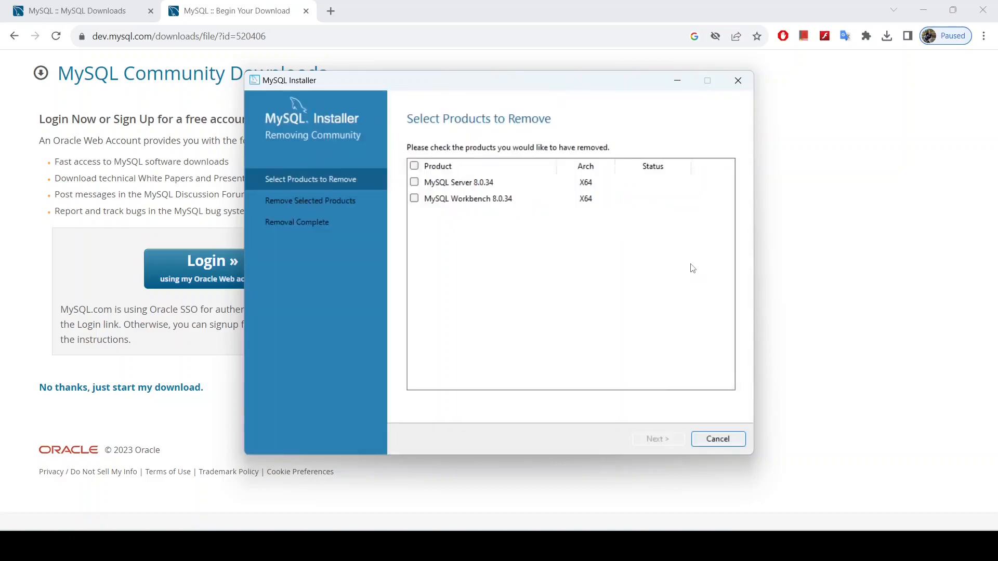
pyautogui.click(415, 183)
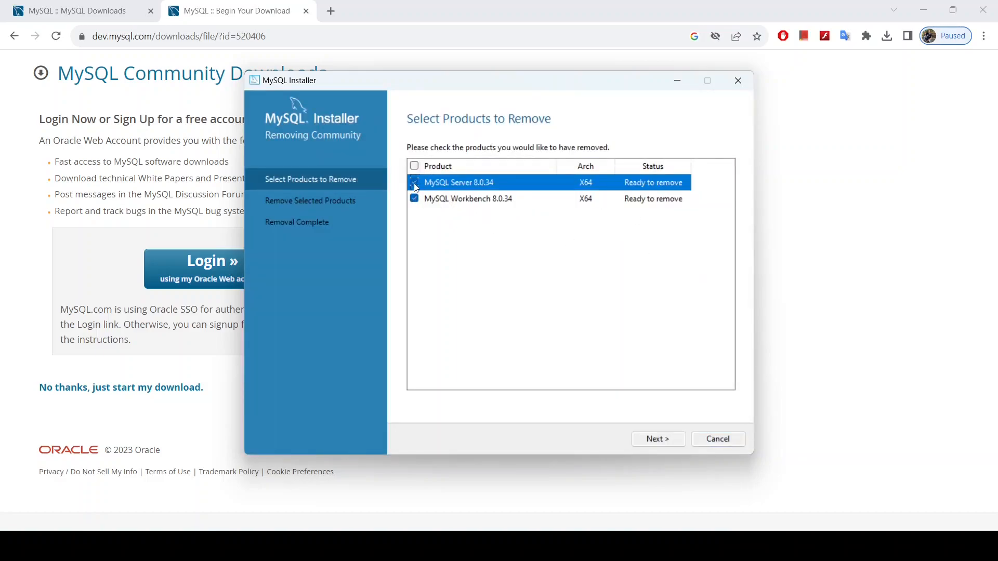
pyautogui.click(657, 439)
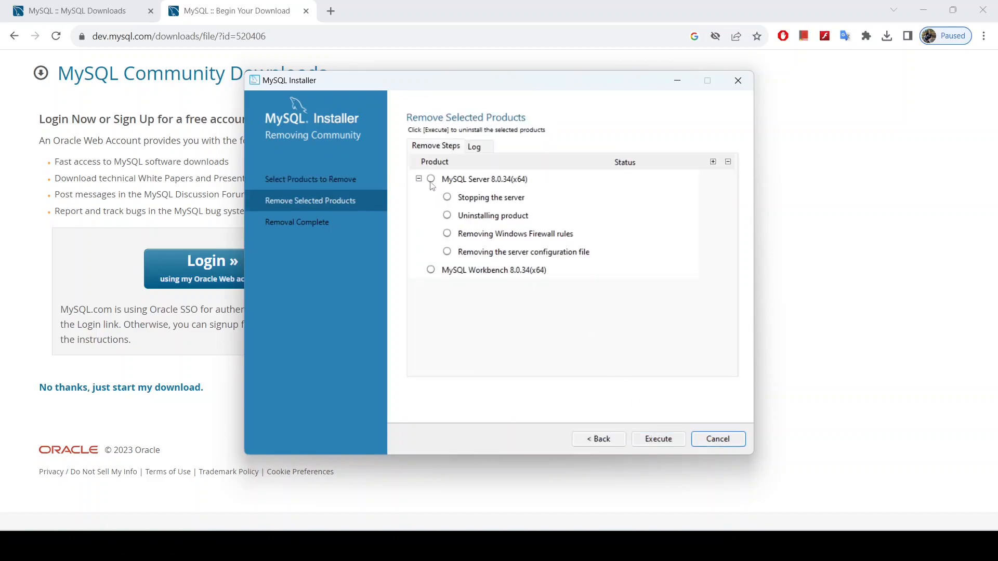
pyautogui.click(662, 441)
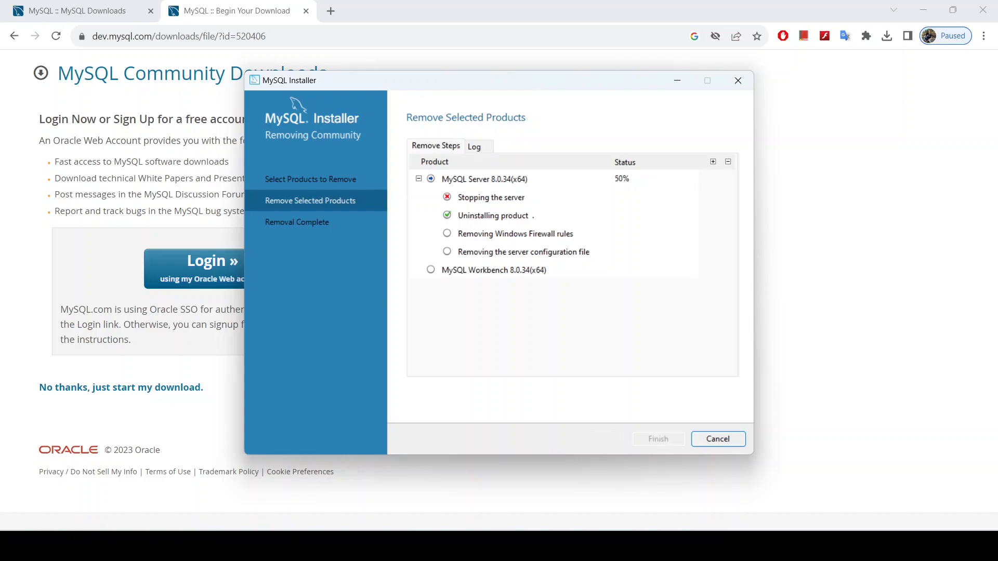
pyautogui.click(573, 546)
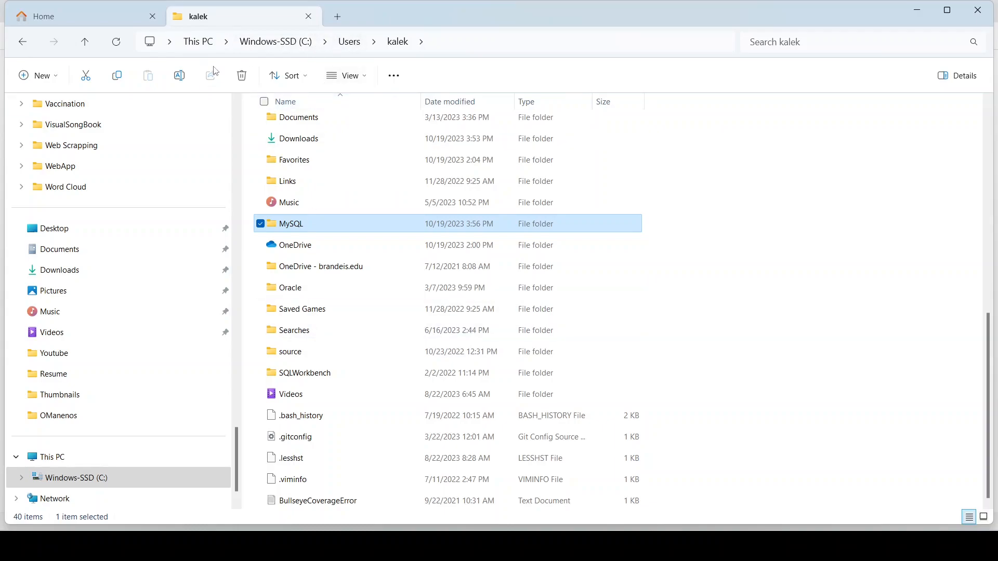
# Step: Delete the MySQL Workbench 8.0 folder from C:\Program Files\MySQL
pyautogui.click(98, 477)
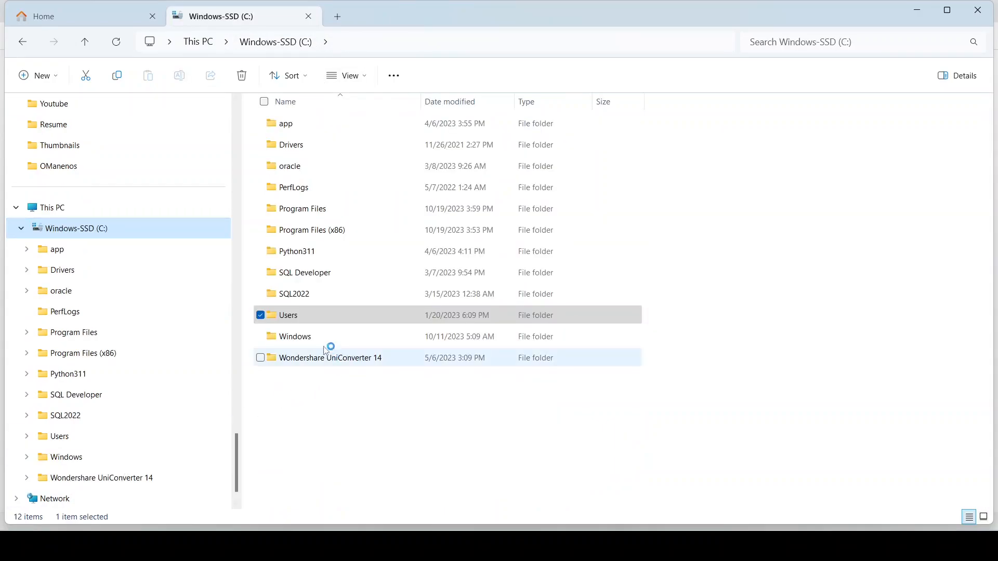
pyautogui.doubleClick(308, 214)
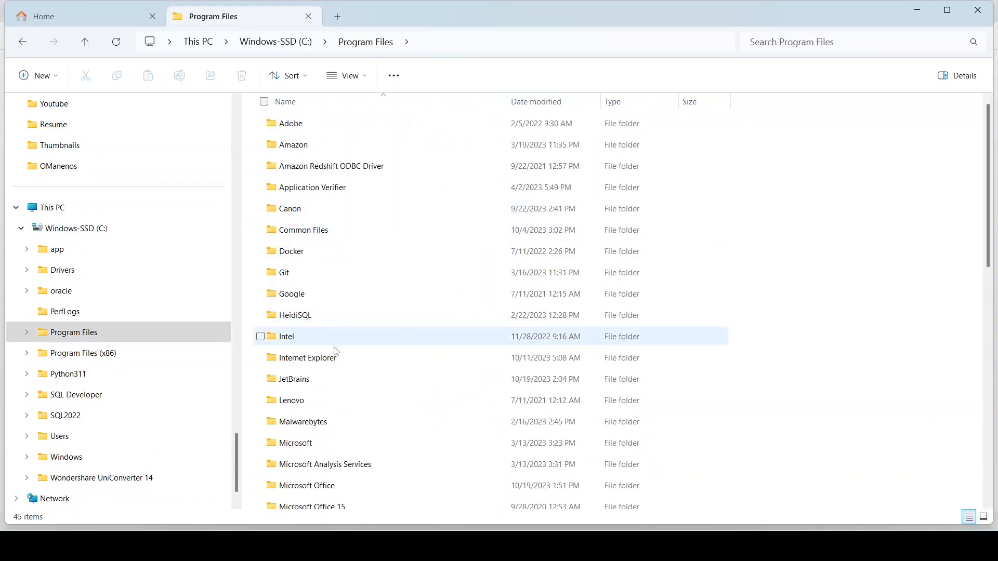
pyautogui.scroll(-3, 326, 339)
pyautogui.scroll(-6, 326, 339)
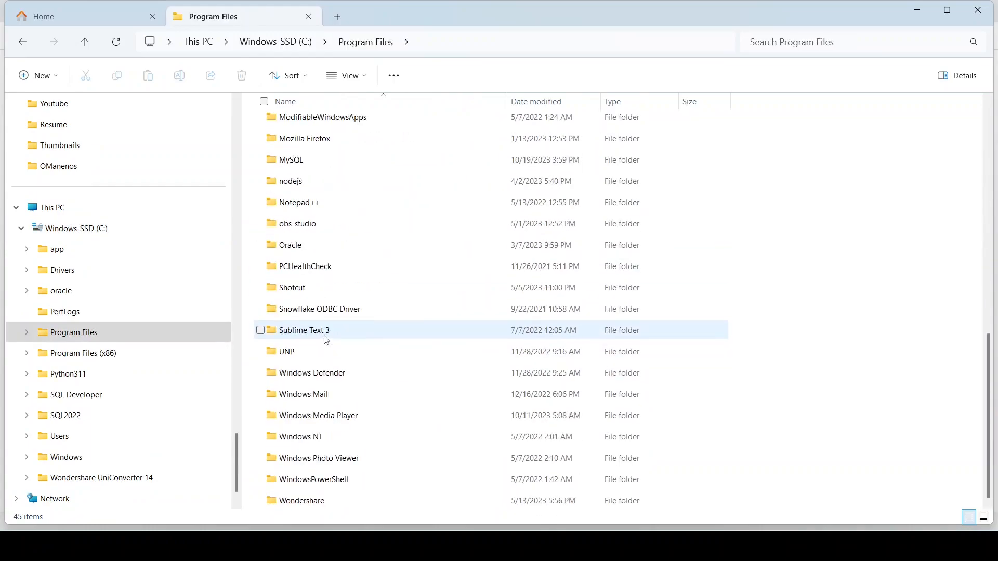
pyautogui.doubleClick(302, 162)
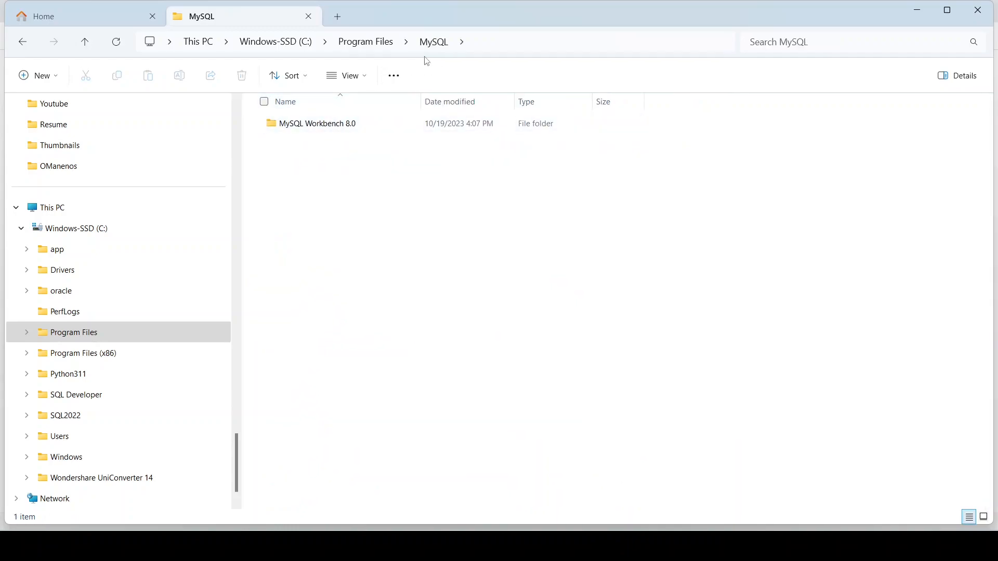
pyautogui.click(315, 129)
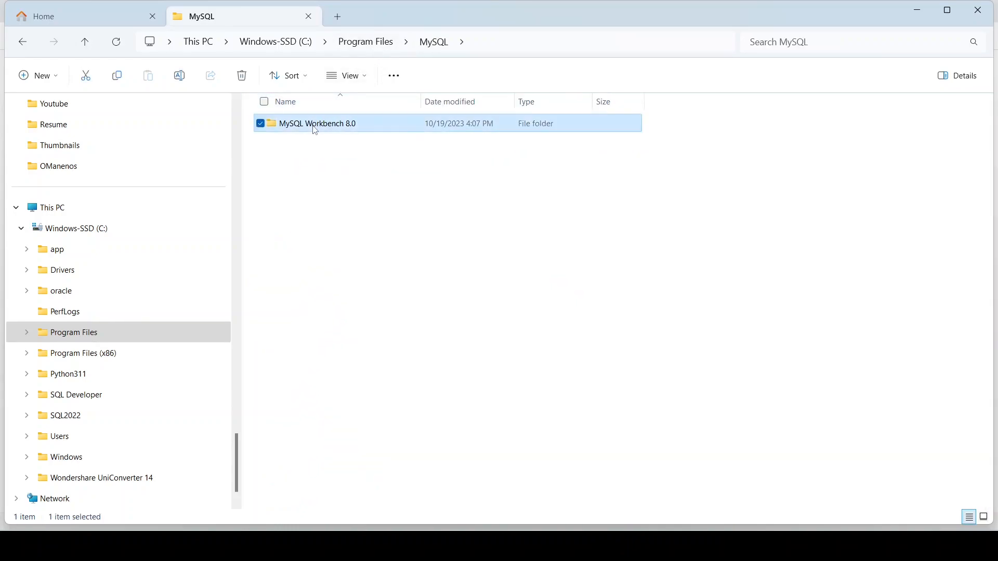
pyautogui.rightClick(315, 130)
pyautogui.click(406, 141)
# Step: Delete the leftover MySQL folder from C:\Program Files
pyautogui.click(370, 46)
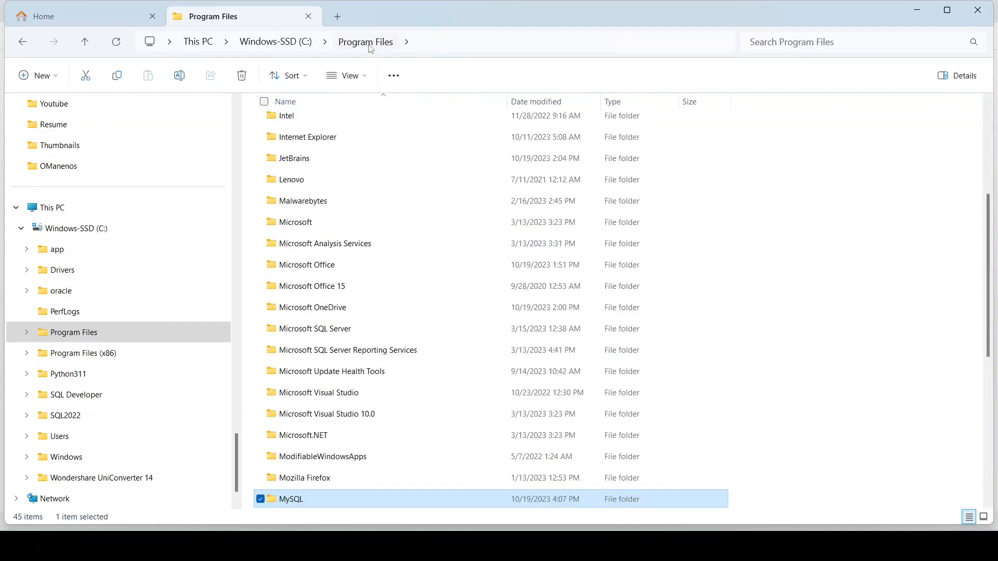
pyautogui.rightClick(329, 498)
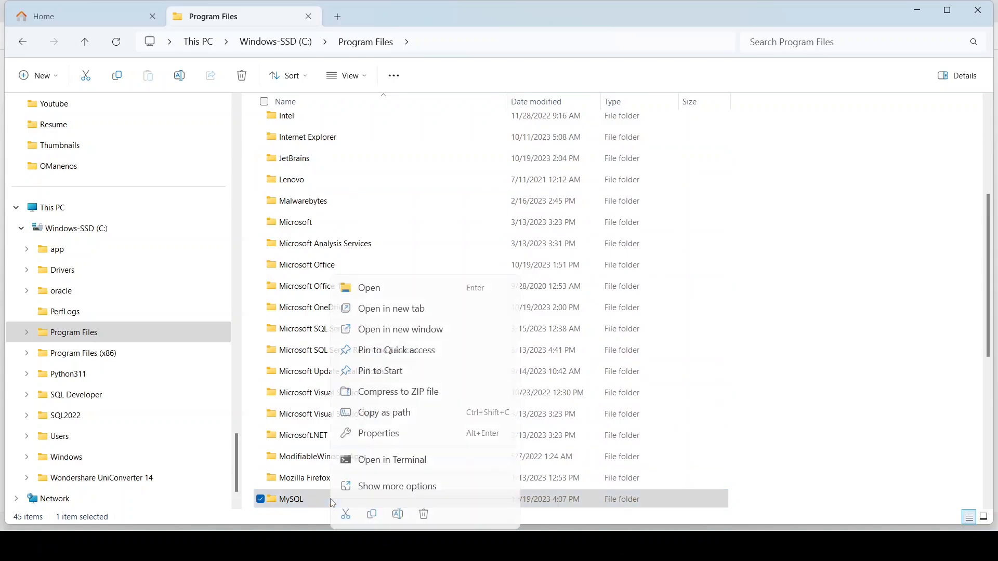
pyautogui.click(425, 518)
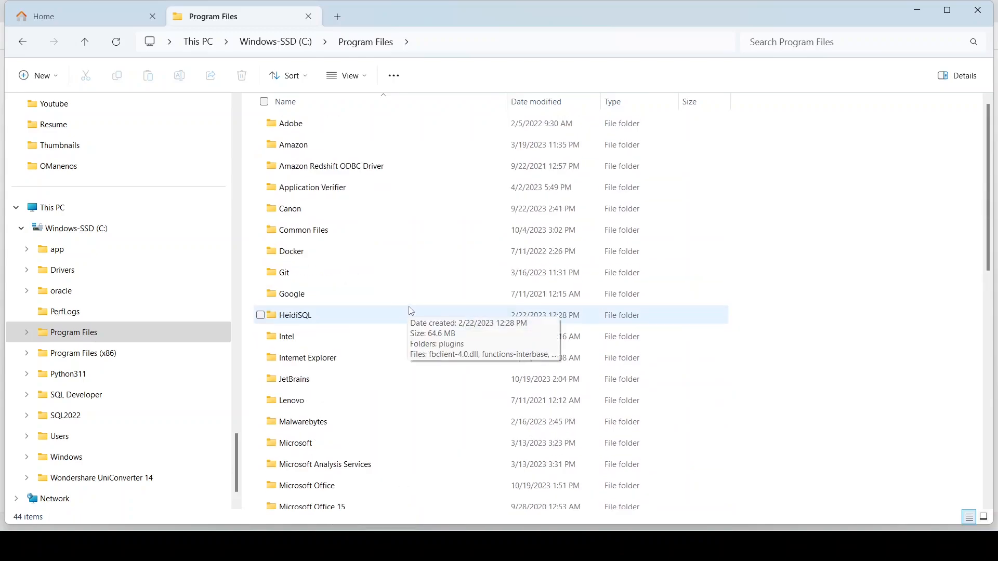
pyautogui.scroll(-5, 411, 311)
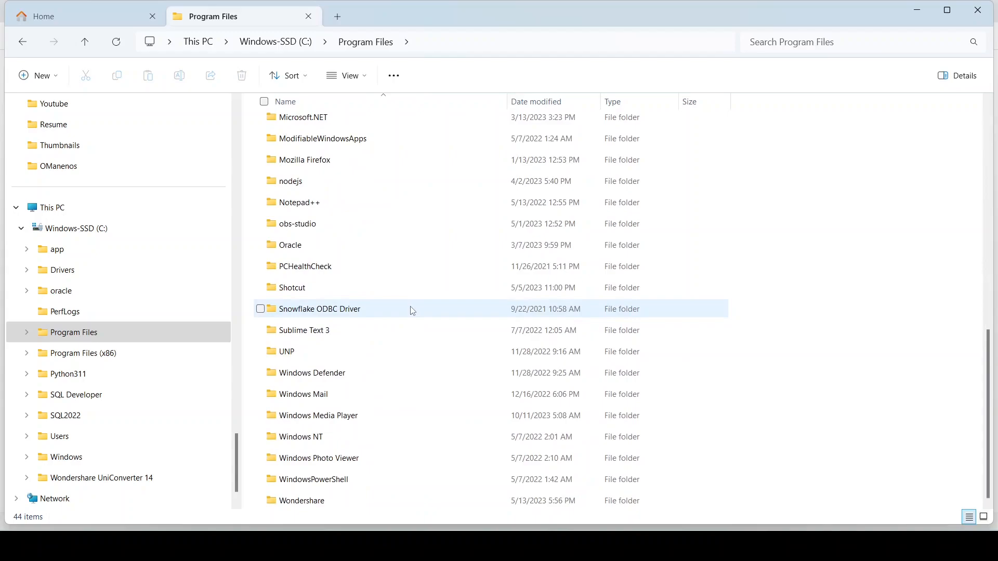
pyautogui.scroll(8, 410, 311)
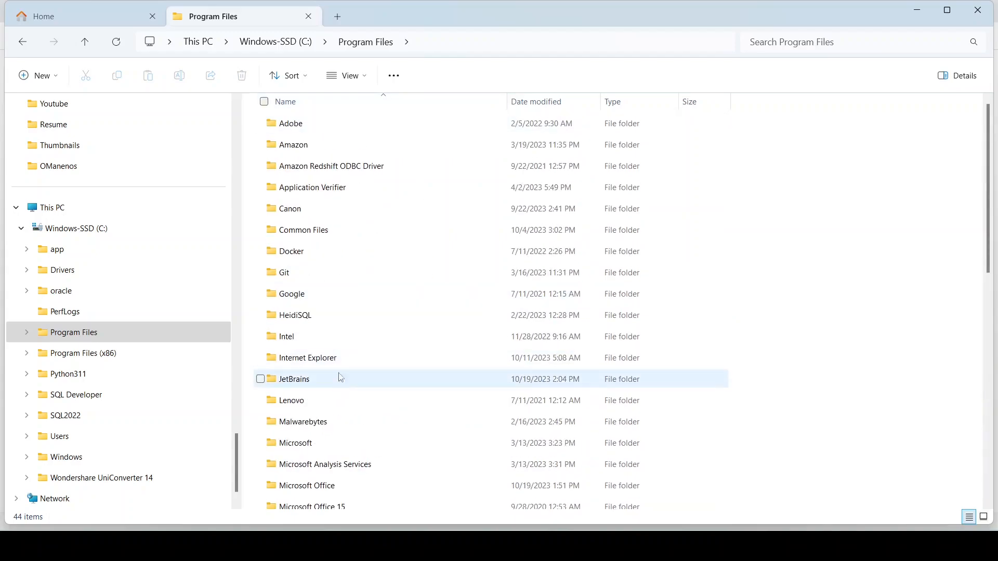
pyautogui.scroll(-8, 397, 227)
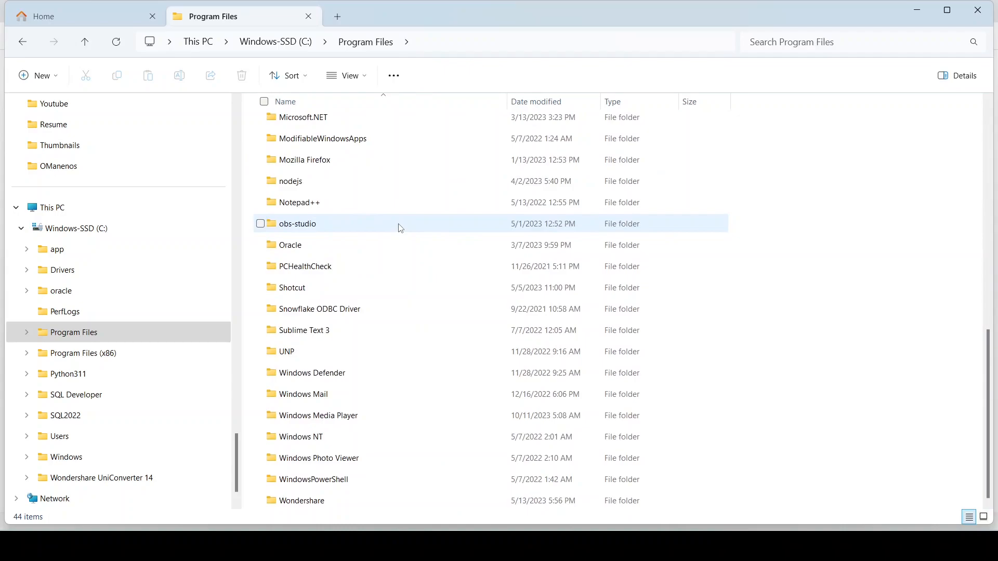
pyautogui.scroll(8, 400, 229)
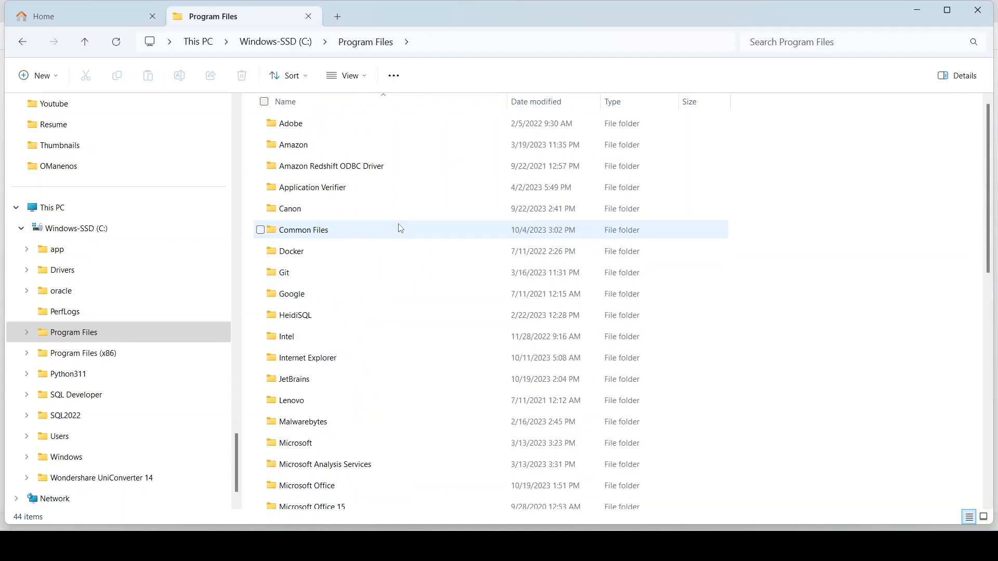
pyautogui.scroll(-8, 394, 235)
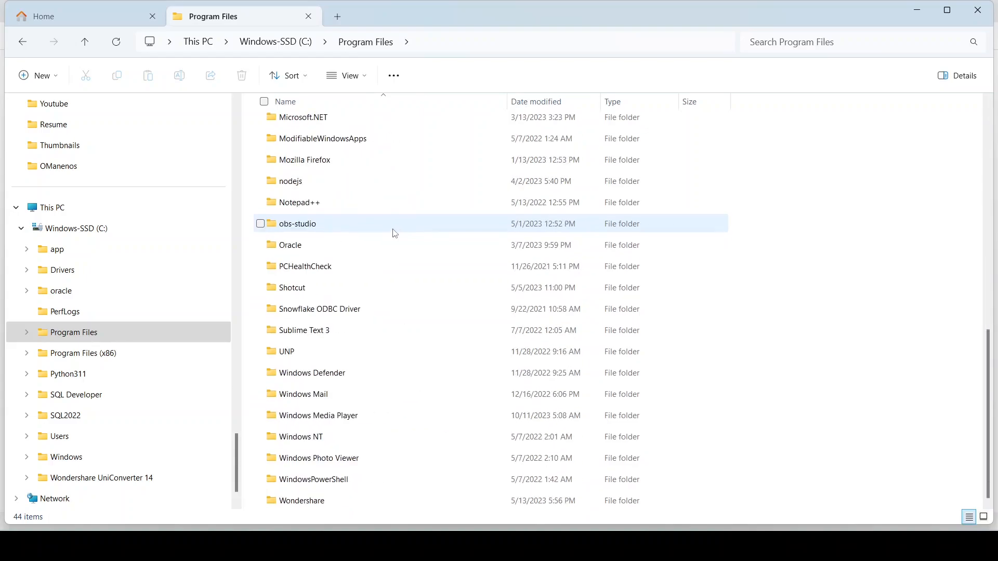
# Step: Tick 'Yes, uninstall MySQL Installer' and finish the product removal
pyautogui.click(644, 545)
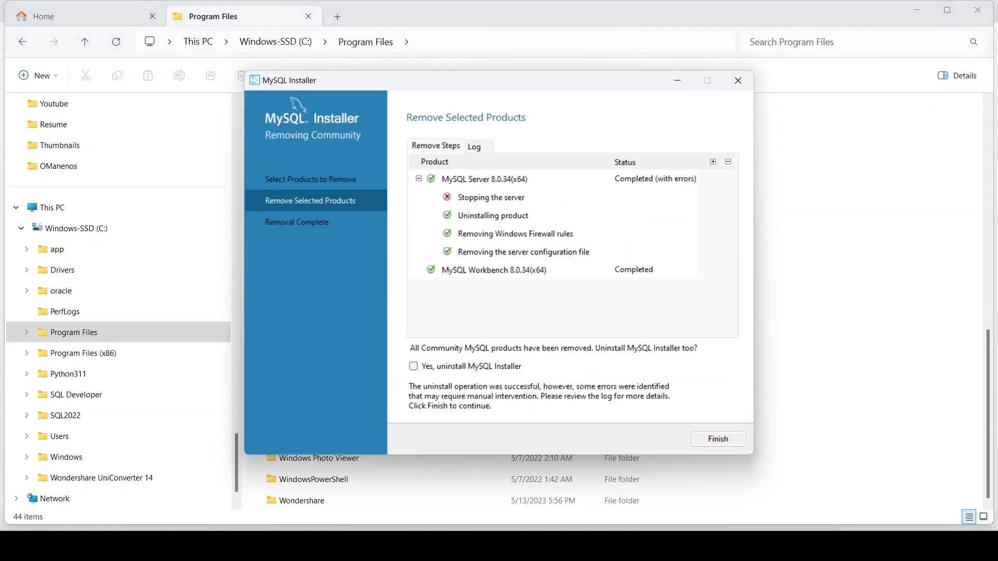
pyautogui.click(414, 367)
pyautogui.click(719, 440)
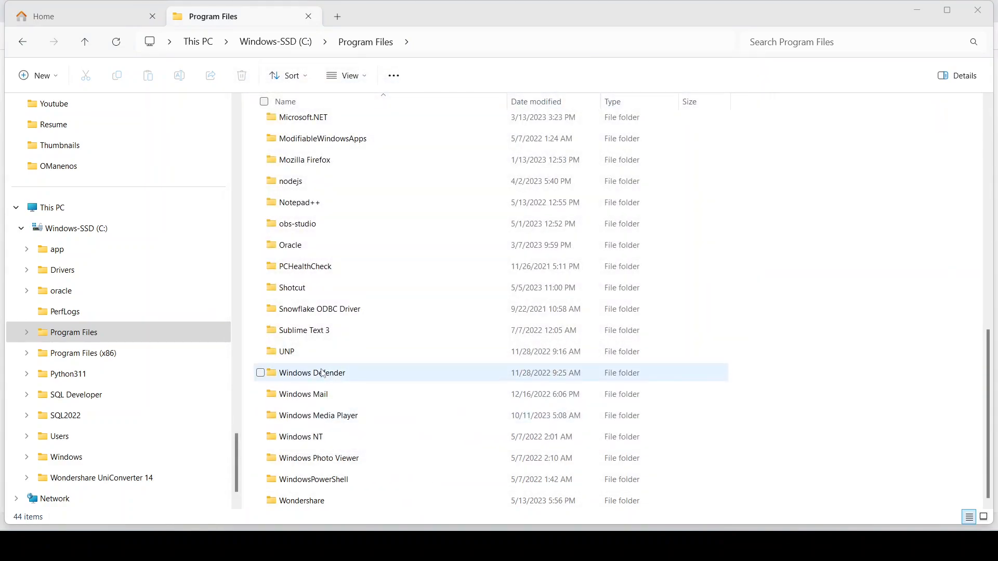
pyautogui.scroll(8, 323, 371)
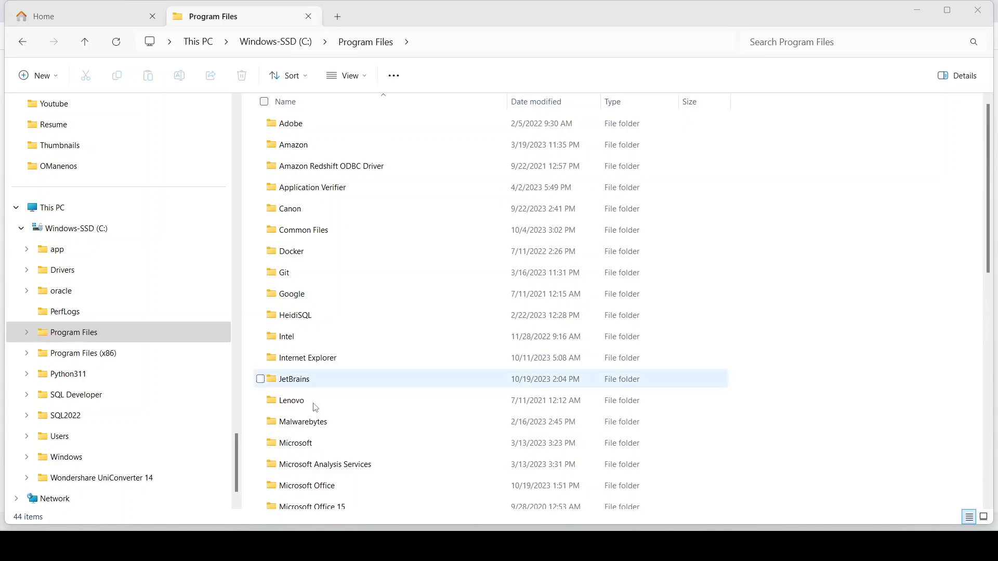
pyautogui.scroll(-8, 345, 401)
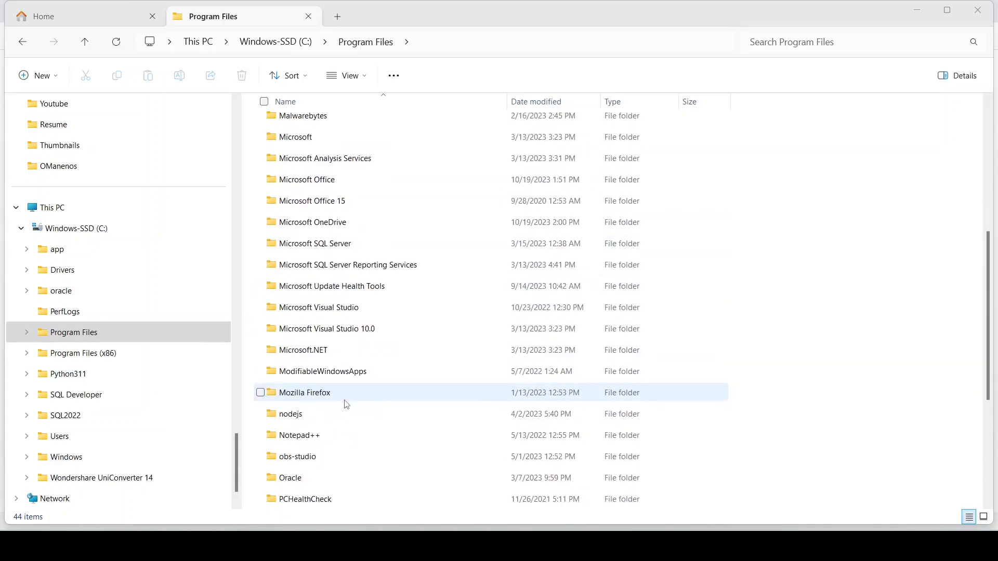
pyautogui.scroll(-1, 348, 401)
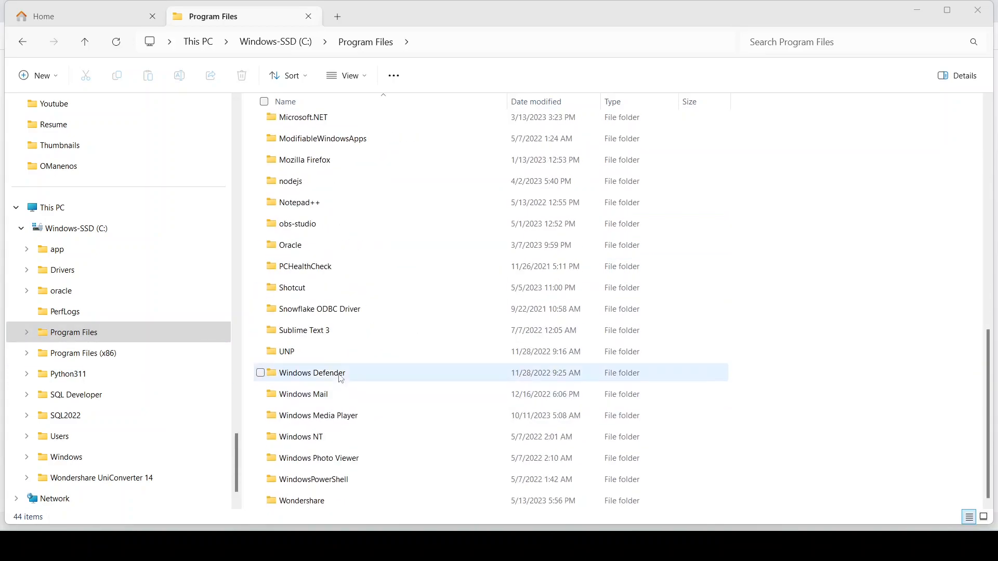
pyautogui.scroll(5, 334, 331)
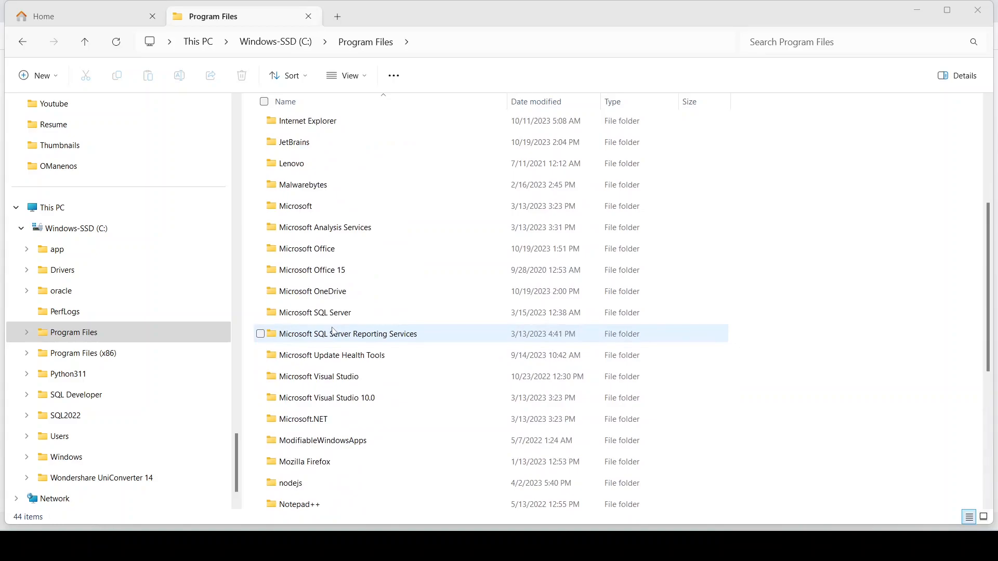
pyautogui.scroll(4, 334, 331)
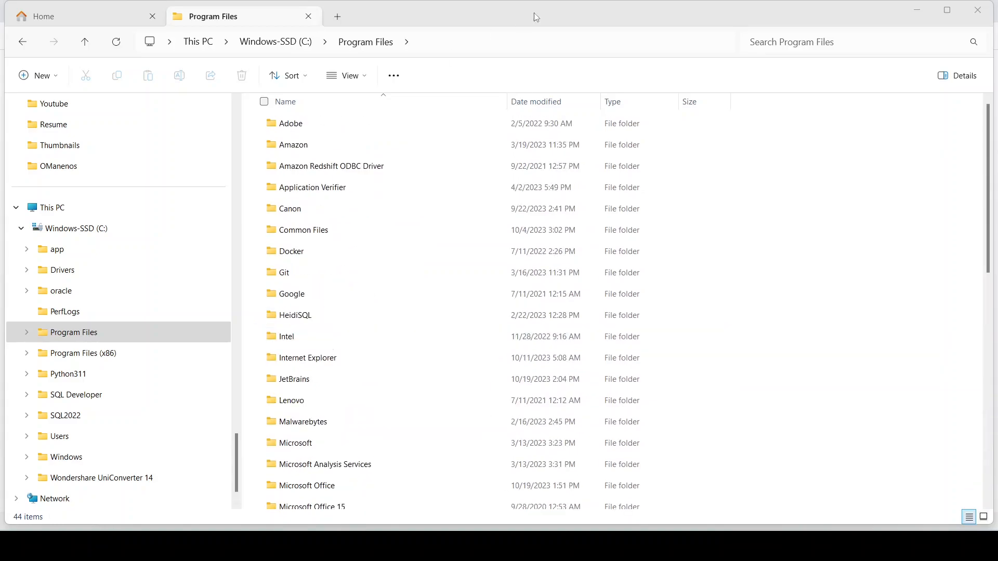
# Step: Close File Explorer, rerun the MySQL installer from Chrome's downloads, and choose the Custom setup type
pyautogui.click(982, 15)
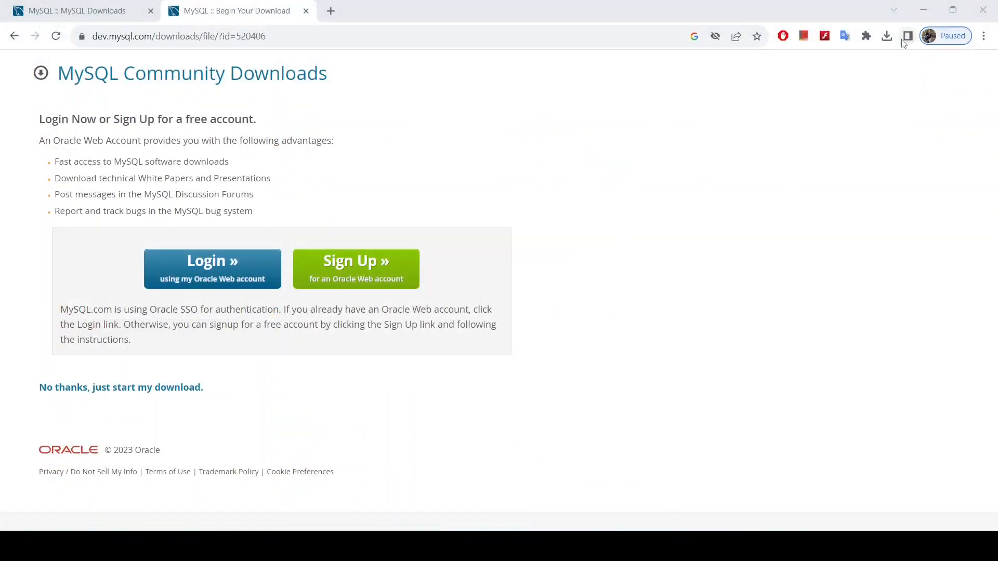
pyautogui.click(887, 36)
pyautogui.click(873, 96)
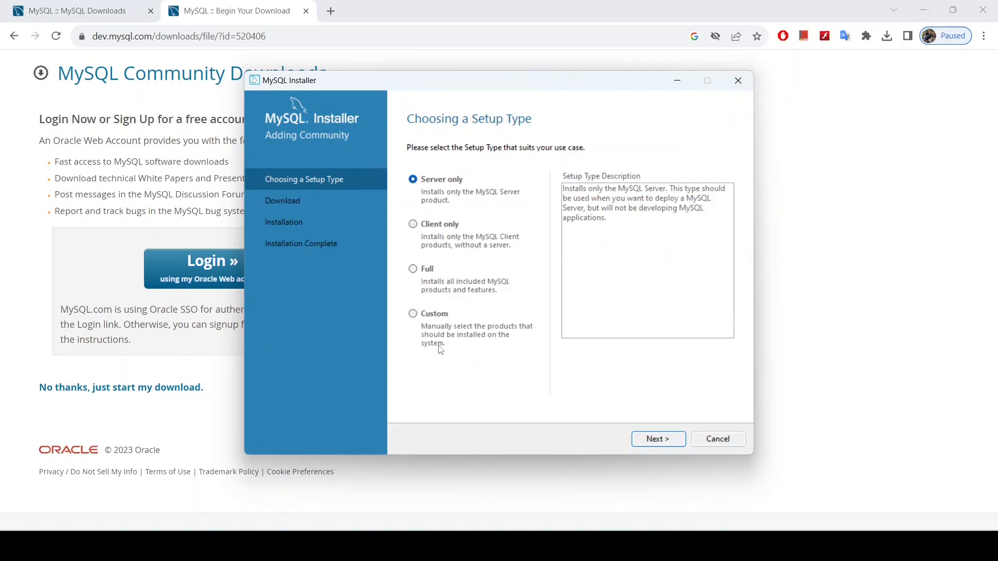
pyautogui.click(419, 317)
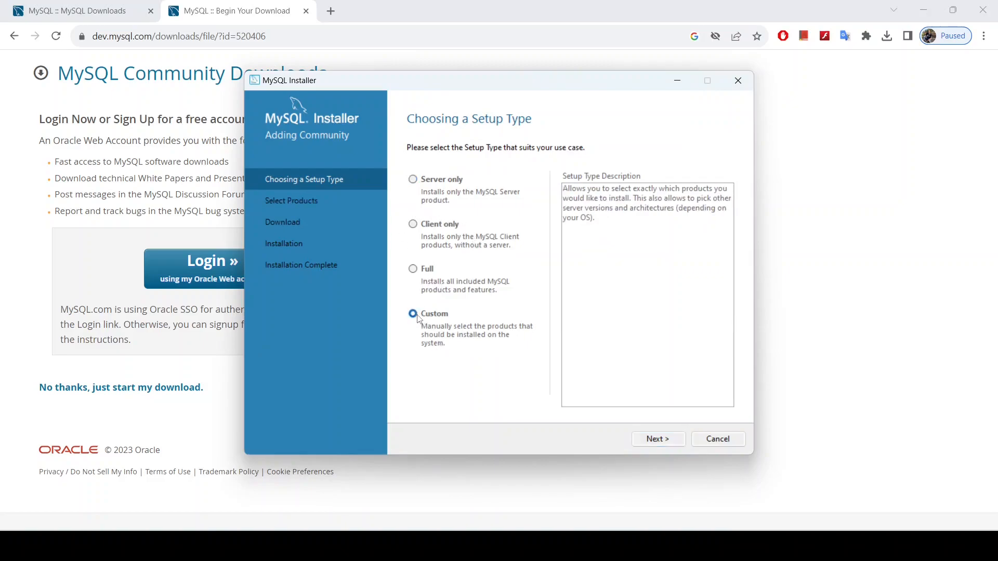
pyautogui.click(660, 440)
# Step: Add MySQL Server 8.0.34 - X64 to the products to install
pyautogui.click(414, 209)
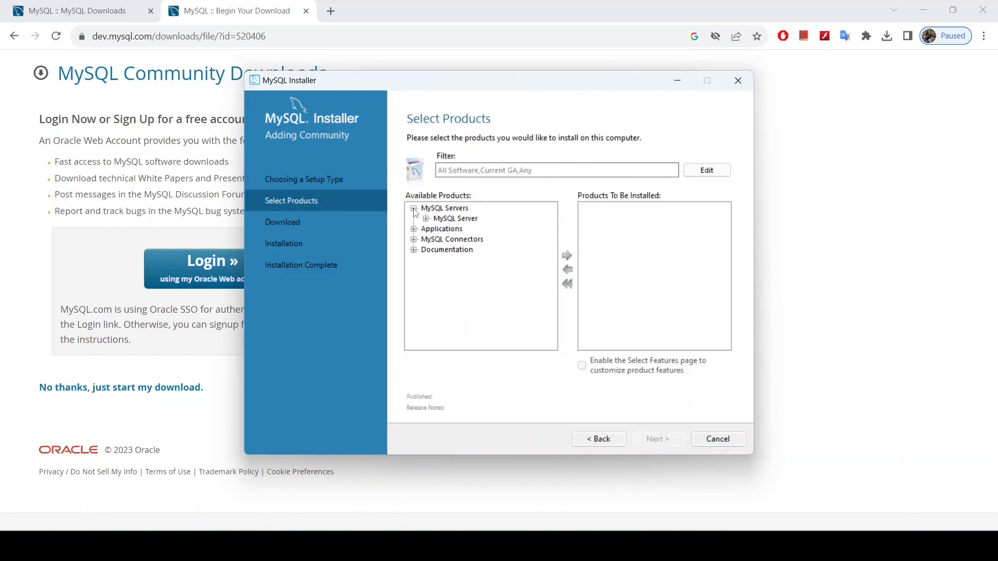
pyautogui.click(426, 219)
pyautogui.click(436, 229)
pyautogui.click(499, 219)
pyautogui.click(568, 256)
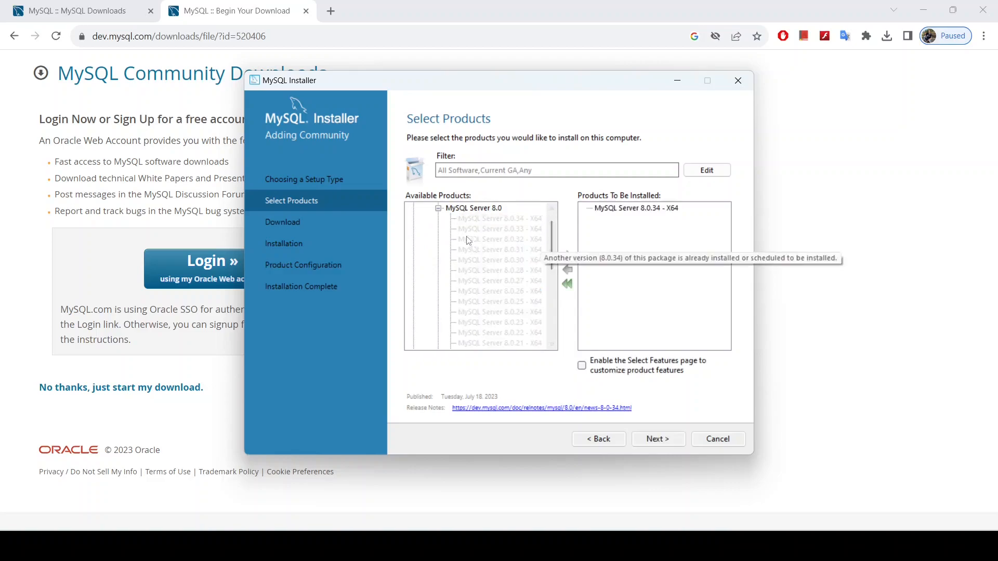
pyautogui.click(439, 229)
# Step: Add MySQL Workbench 8.0.34 - X64 and continue to Path Conflicts
pyautogui.click(414, 261)
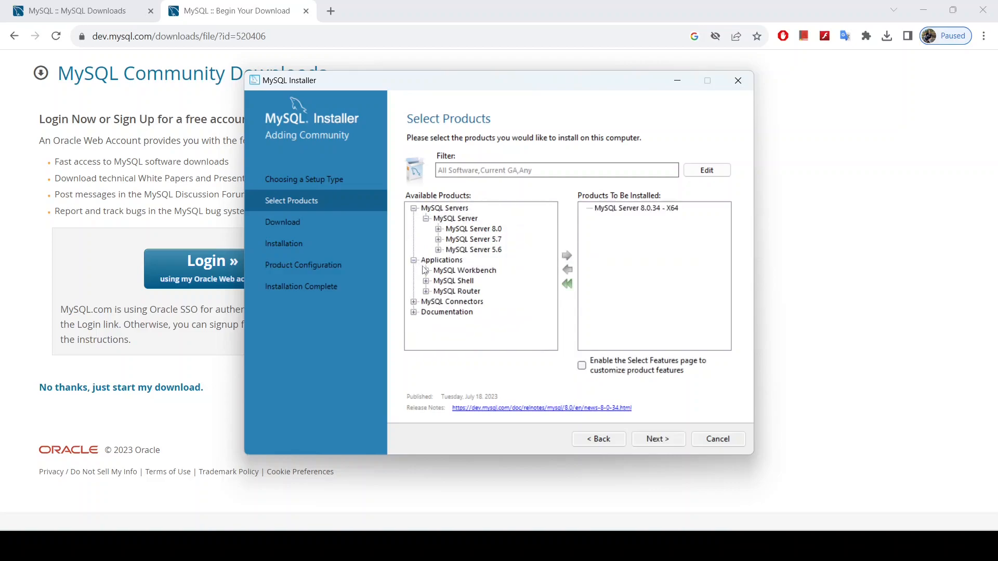
pyautogui.click(426, 271)
pyautogui.click(438, 282)
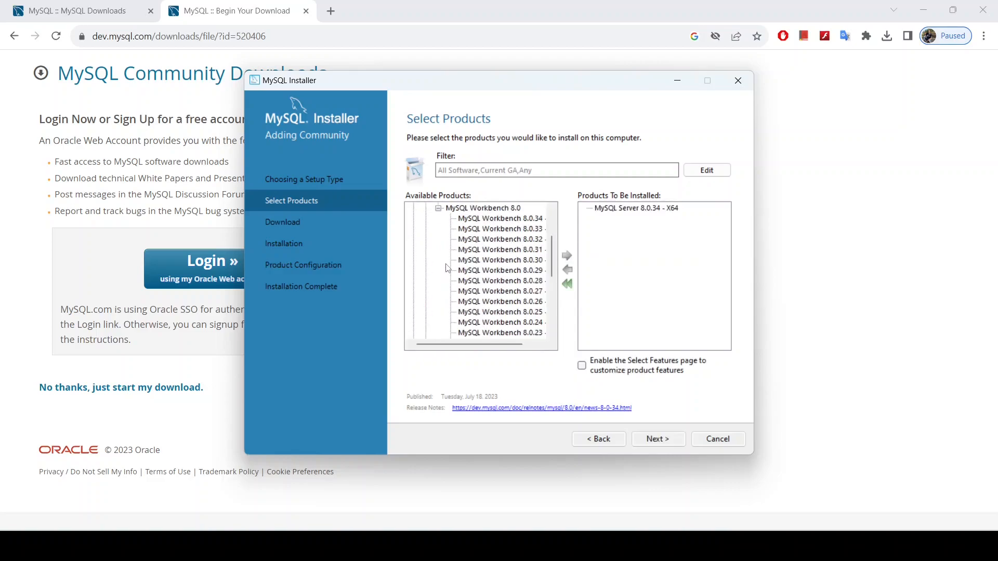
pyautogui.click(484, 219)
pyautogui.click(568, 257)
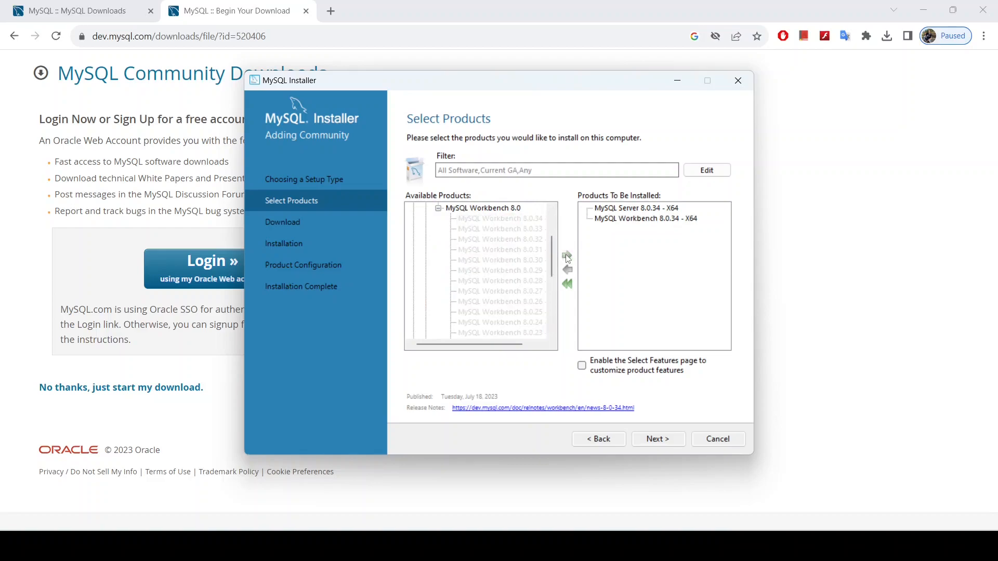
pyautogui.click(439, 209)
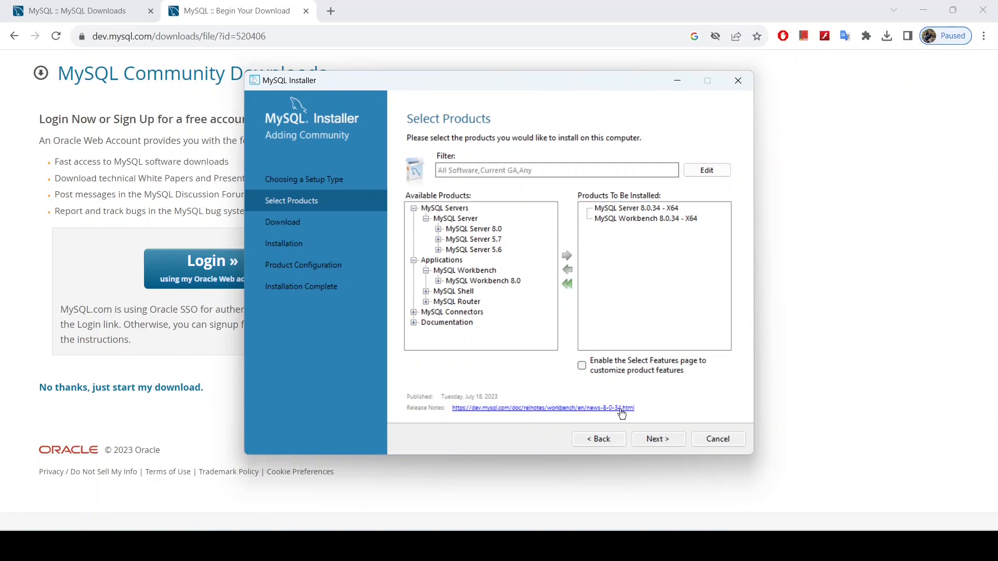
pyautogui.click(660, 441)
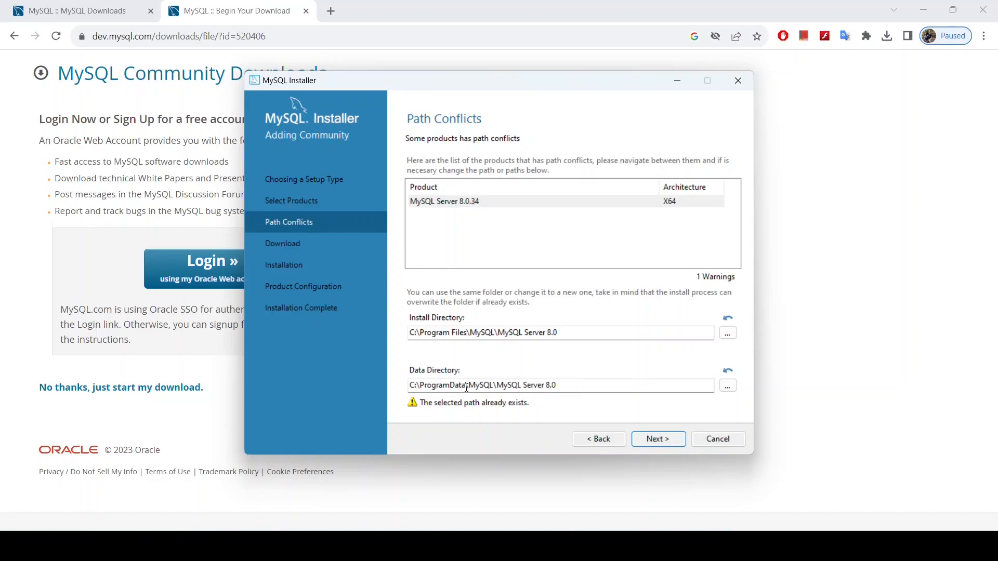
# Step: Open the copied Data Directory path in File Explorer and go up to C:\ProgramData
pyautogui.moveTo(557, 385); pyautogui.dragTo(409, 385)
pyautogui.hotkey('ctrl', 'c')
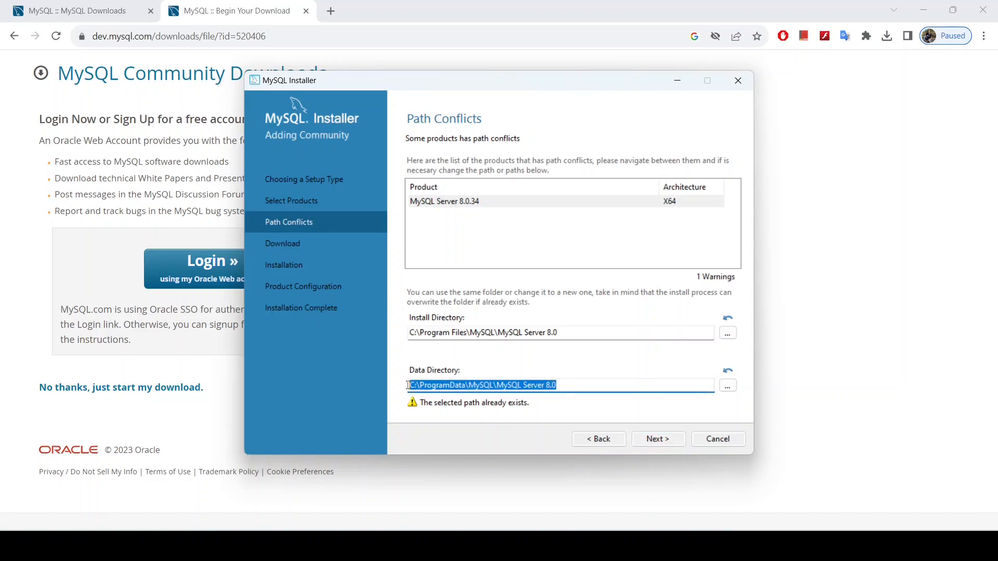
pyautogui.click(416, 546)
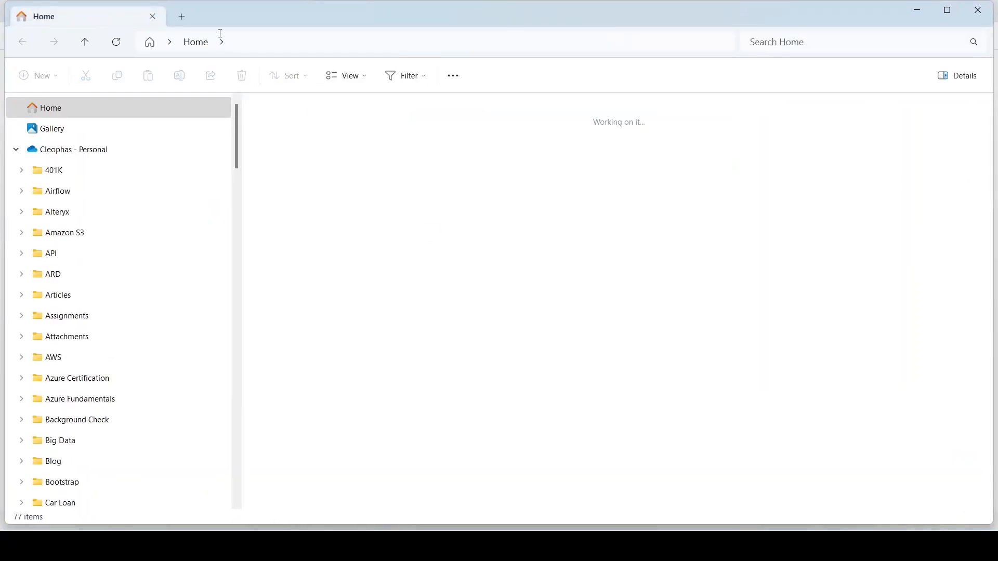
pyautogui.click(221, 41)
pyautogui.hotkey('ctrl', 'v')
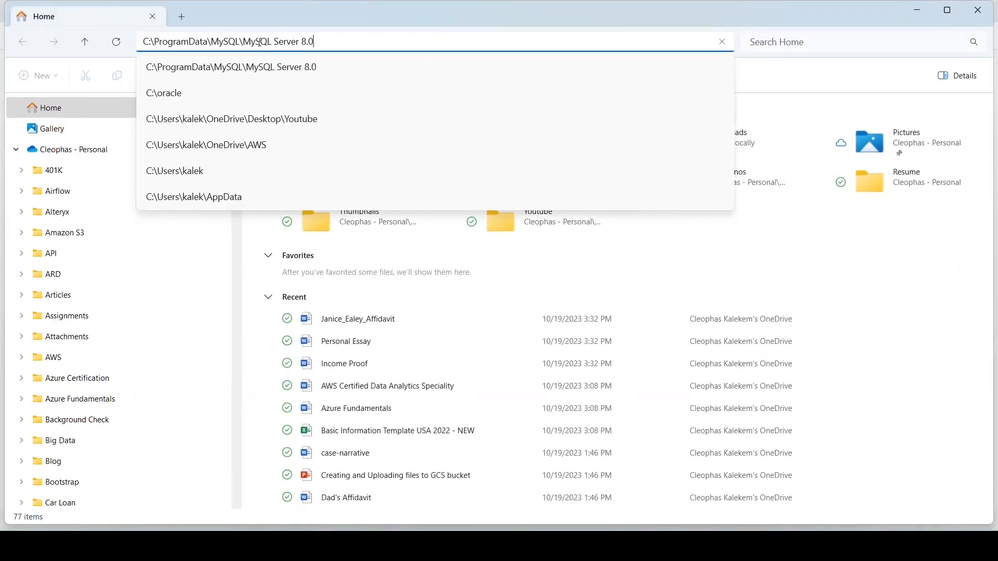
pyautogui.press('Return')
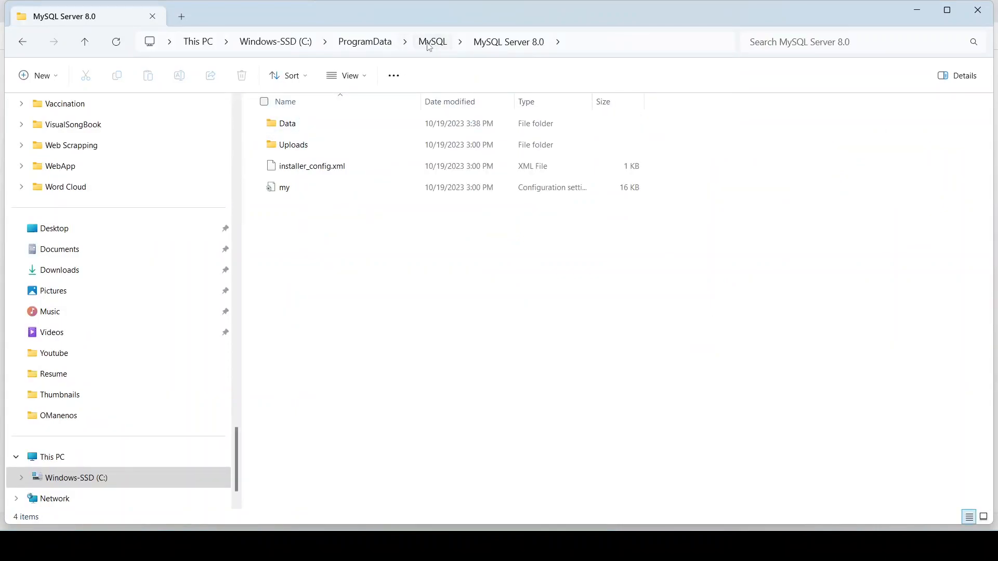
pyautogui.click(366, 44)
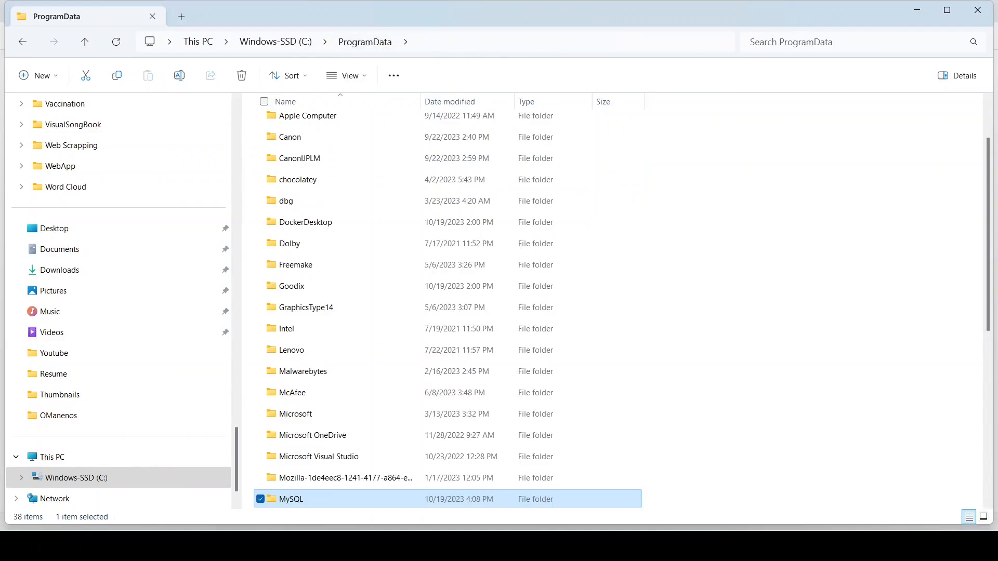
# Step: Create a new folder named MySQL80 inside C:\ProgramData
pyautogui.scroll(-3, 408, 462)
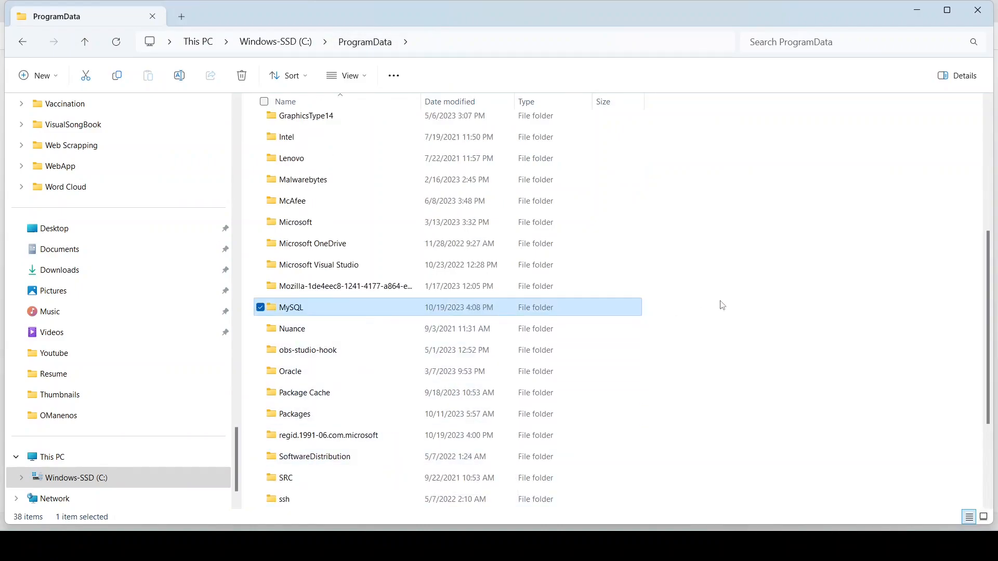
pyautogui.click(750, 280)
pyautogui.rightClick(749, 277)
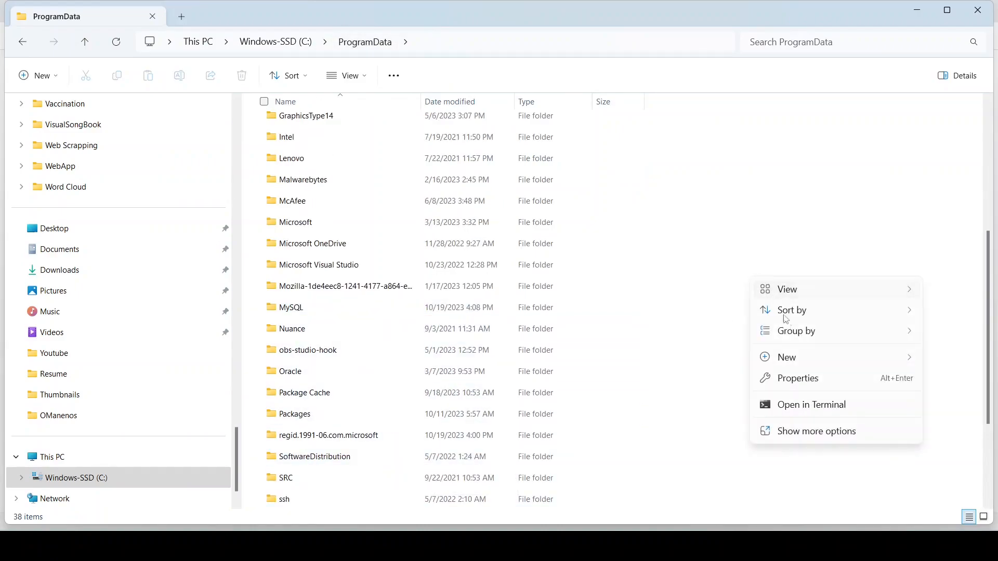
pyautogui.moveTo(804, 365)
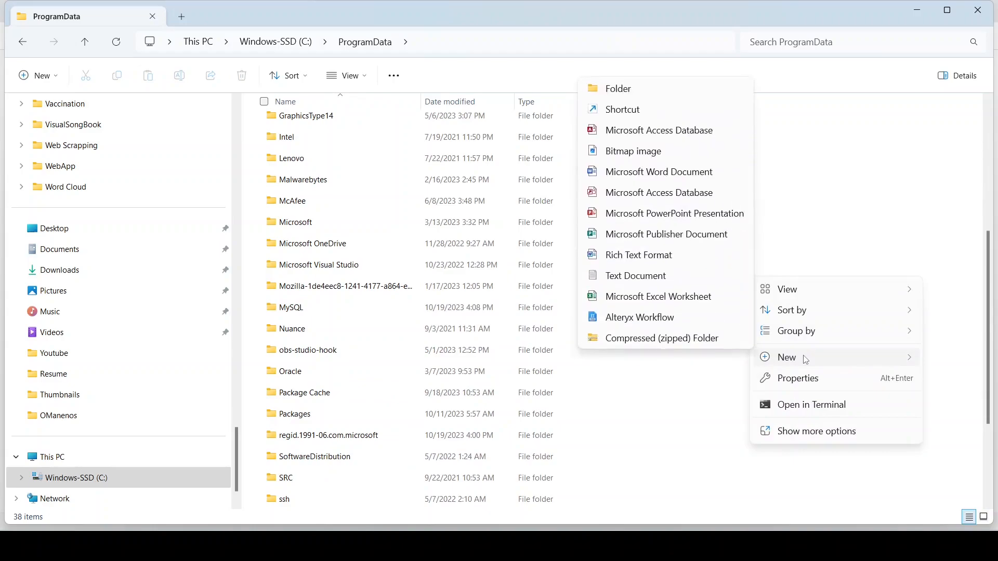
pyautogui.click(617, 88)
pyautogui.write('M')
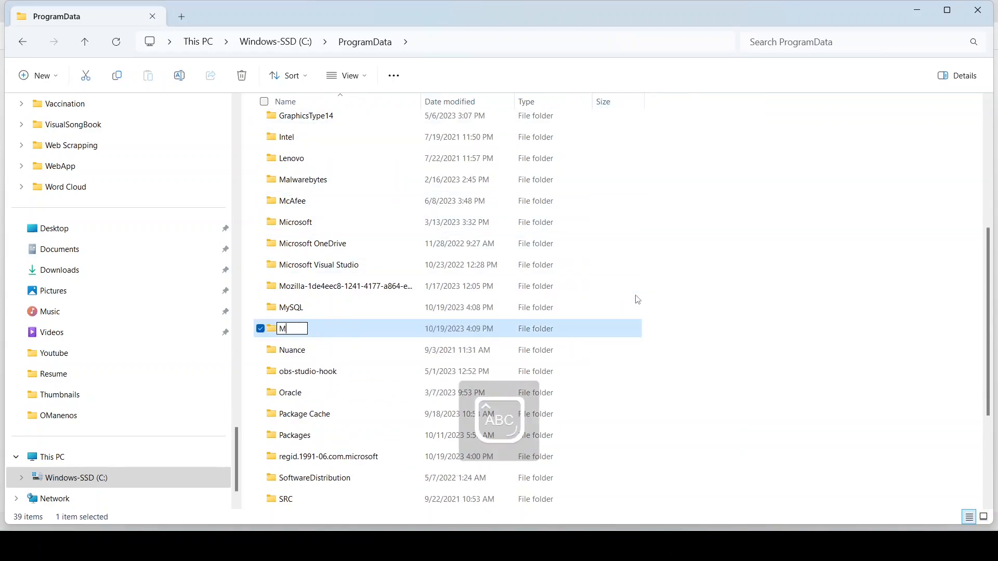
pyautogui.write('ySQL80')
pyautogui.click(831, 289)
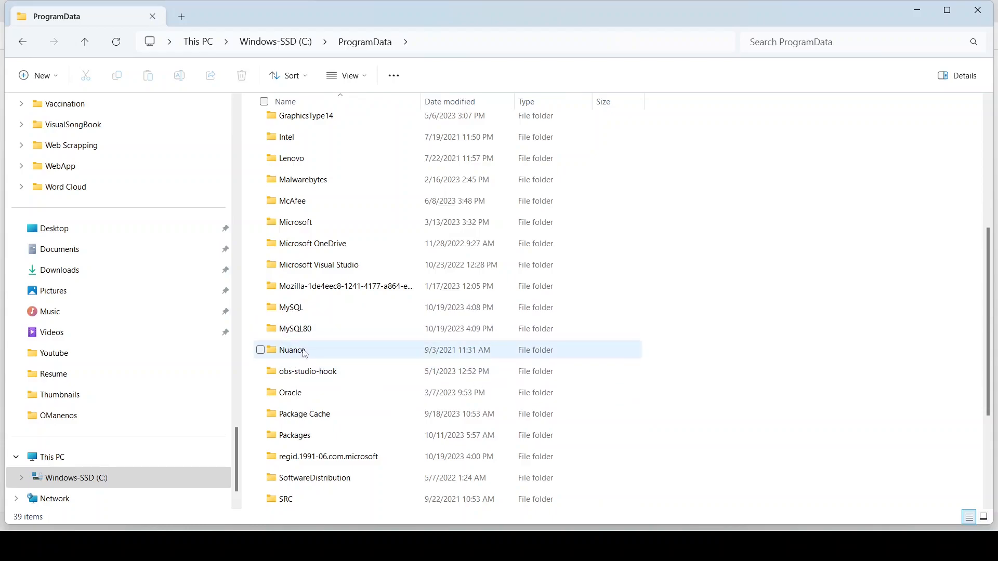
pyautogui.hotkey('alt', 'Tab')
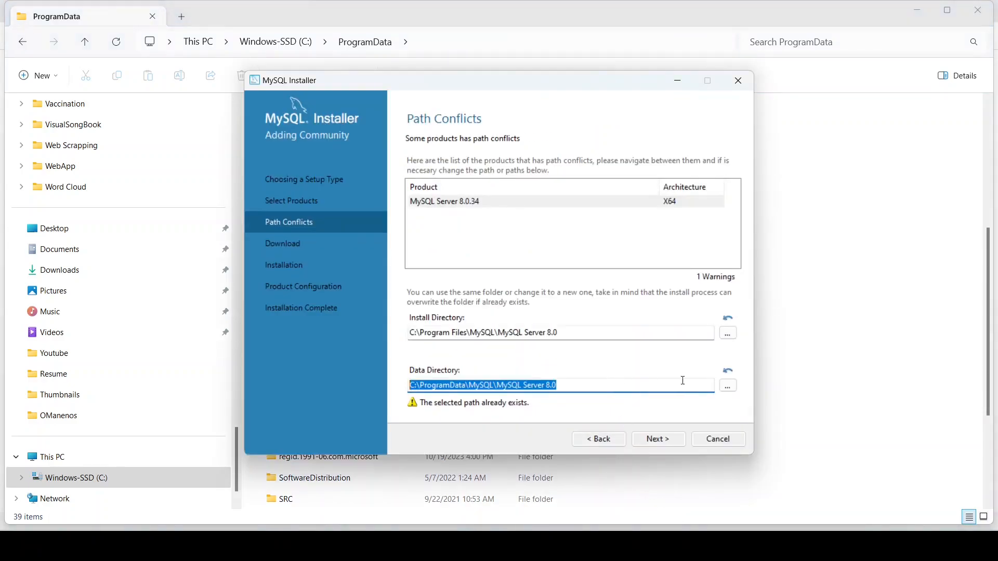
# Step: Set the Data Directory to C:\ProgramData\MySQL80
pyautogui.click(728, 385)
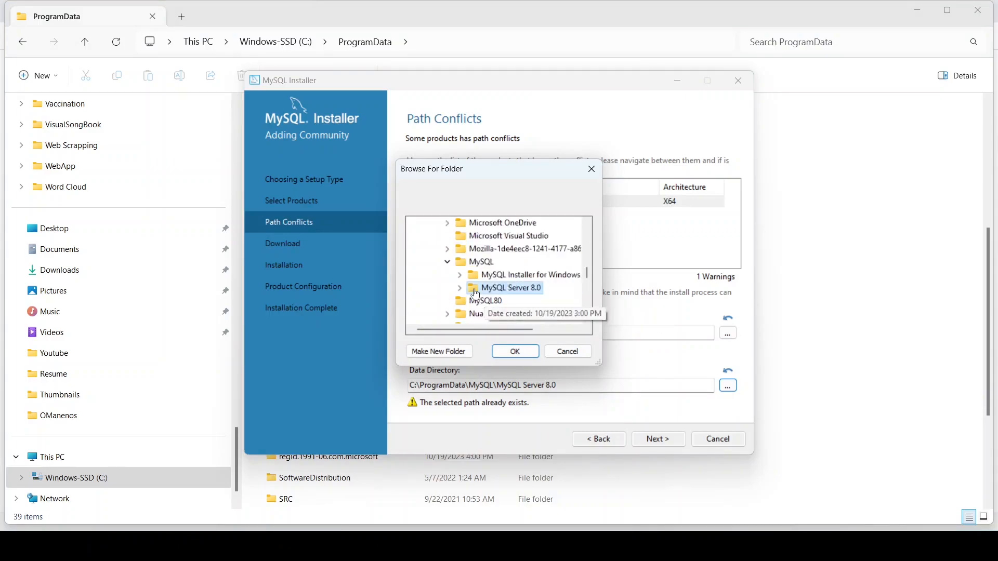
pyautogui.click(478, 301)
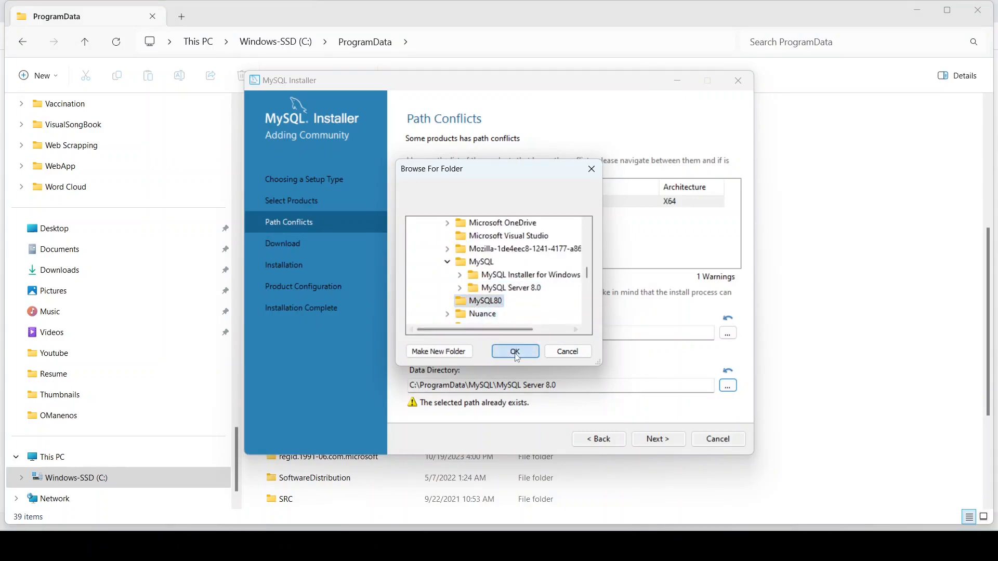
pyautogui.click(514, 351)
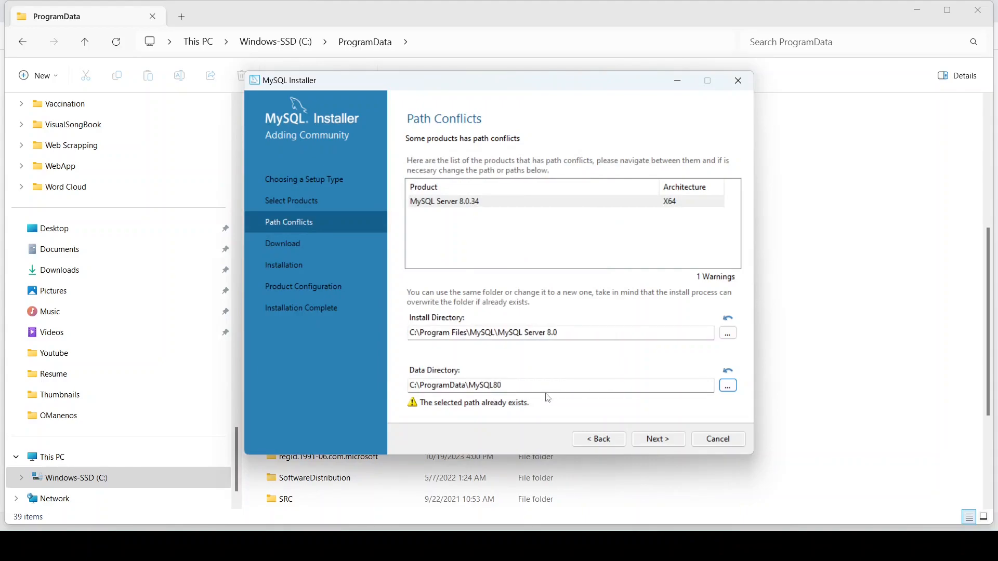
# Step: Accept the path warning and start downloading MySQL Server and Workbench 8.0.34
pyautogui.click(661, 443)
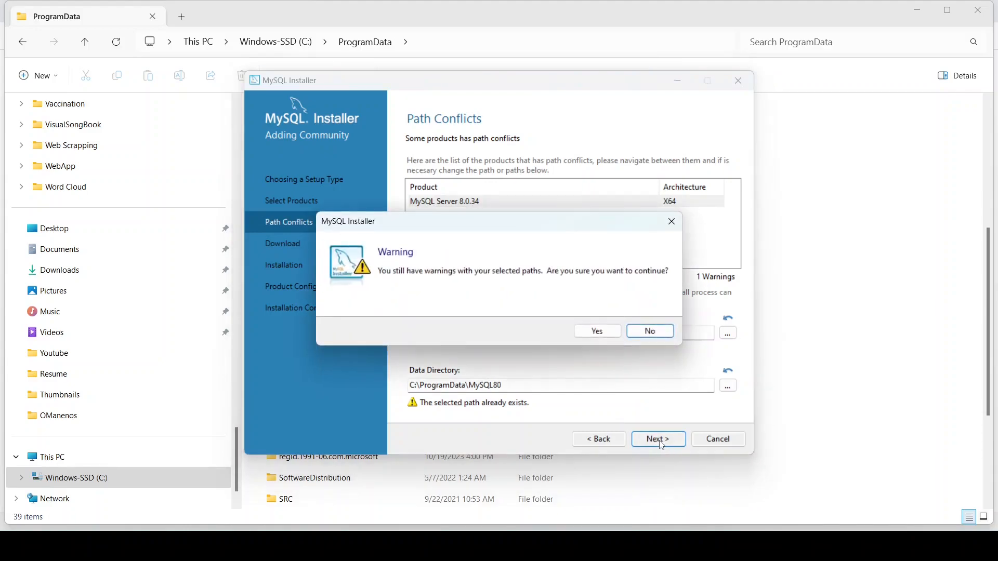
pyautogui.click(598, 332)
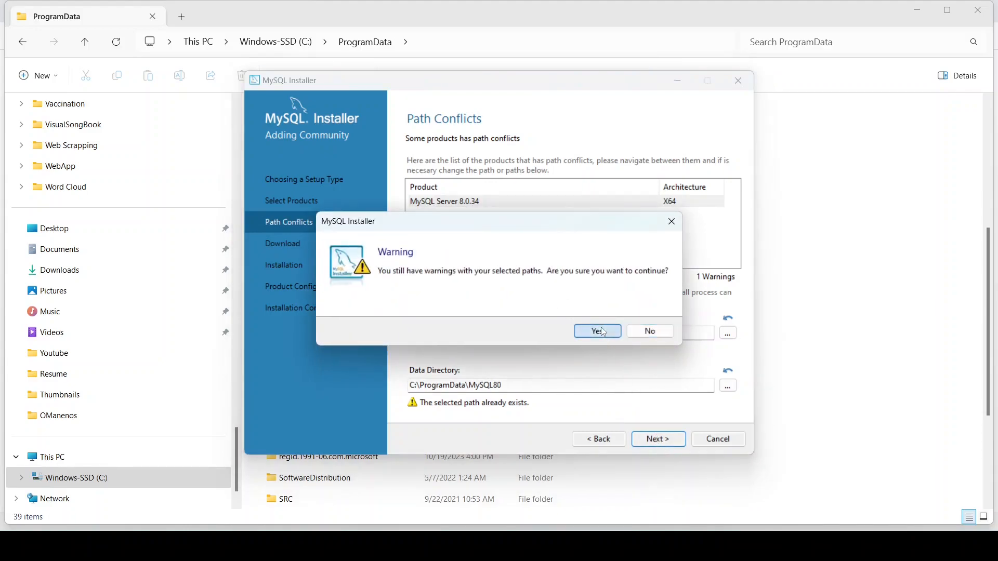
pyautogui.click(659, 439)
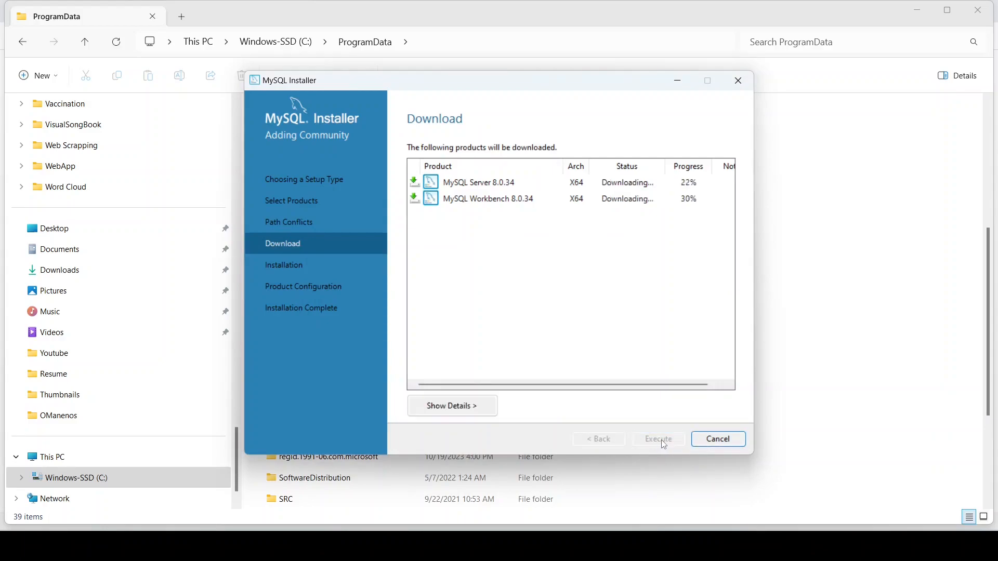
# Step: After both downloads finish, start installing MySQL Server and Workbench 8.0.34
pyautogui.click(918, 7)
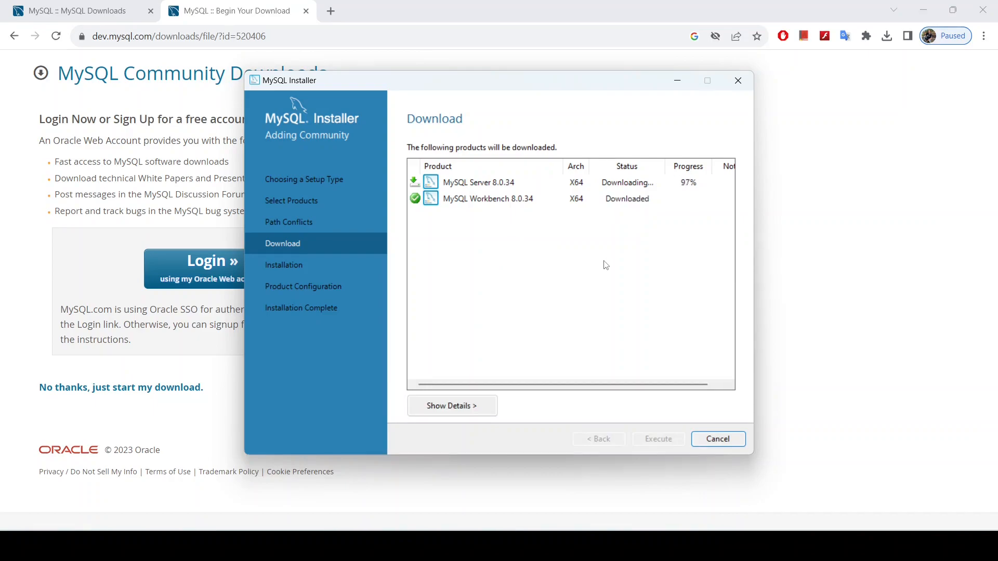
pyautogui.click(670, 447)
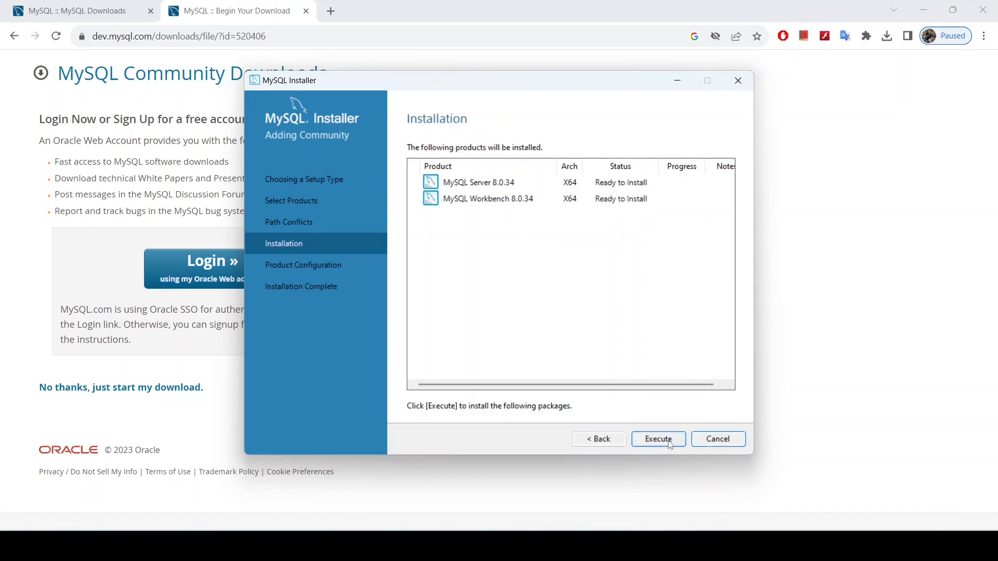
pyautogui.click(670, 439)
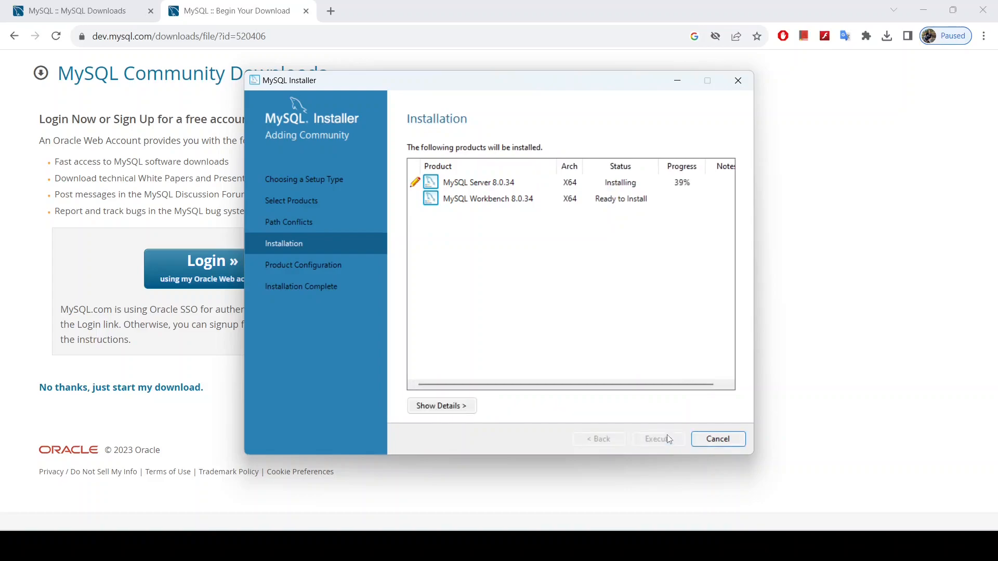
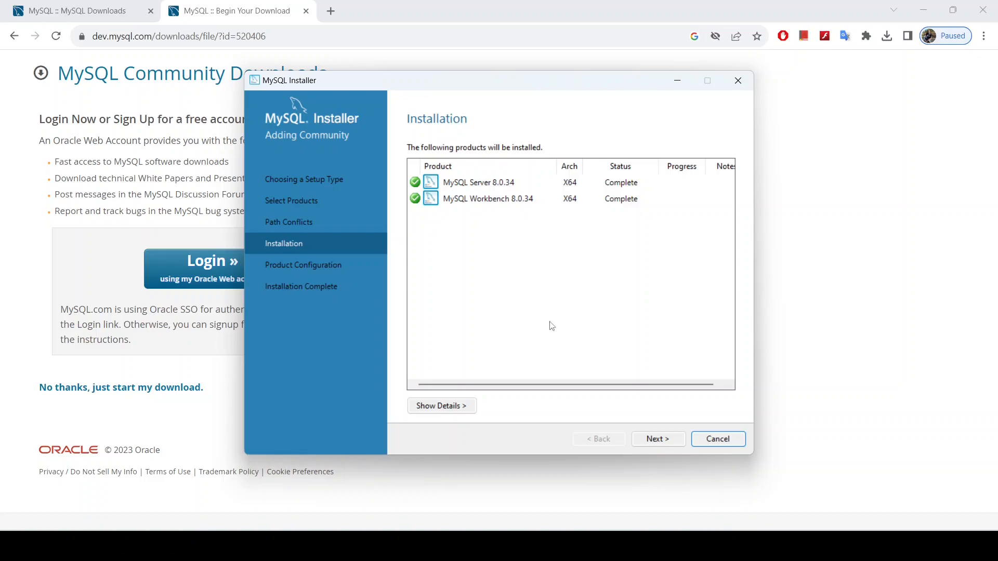
# Step: Finish the Server and Workbench 8.0.34 setup past the error, then relaunch the downloaded installer from Chrome
pyautogui.click(664, 441)
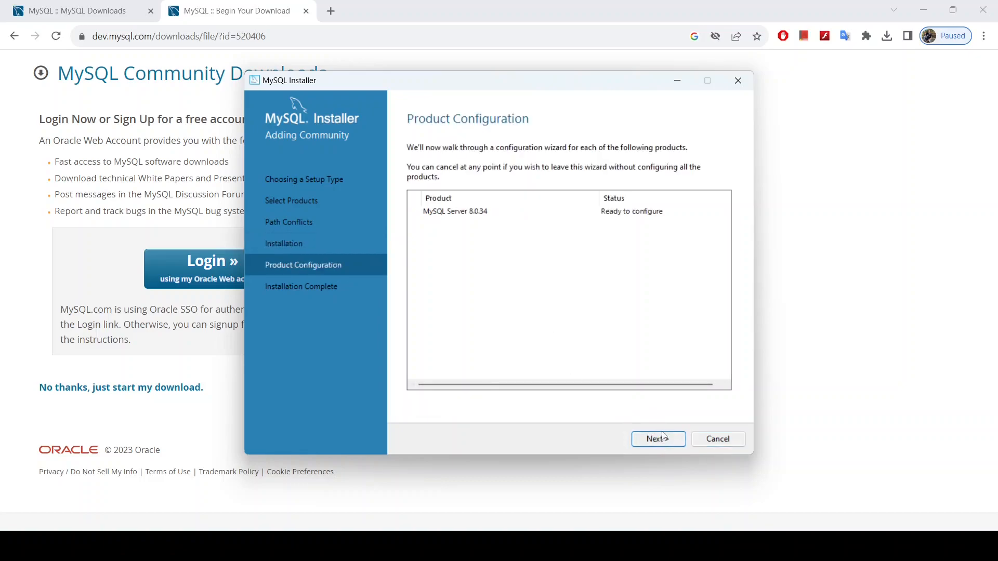
pyautogui.click(664, 442)
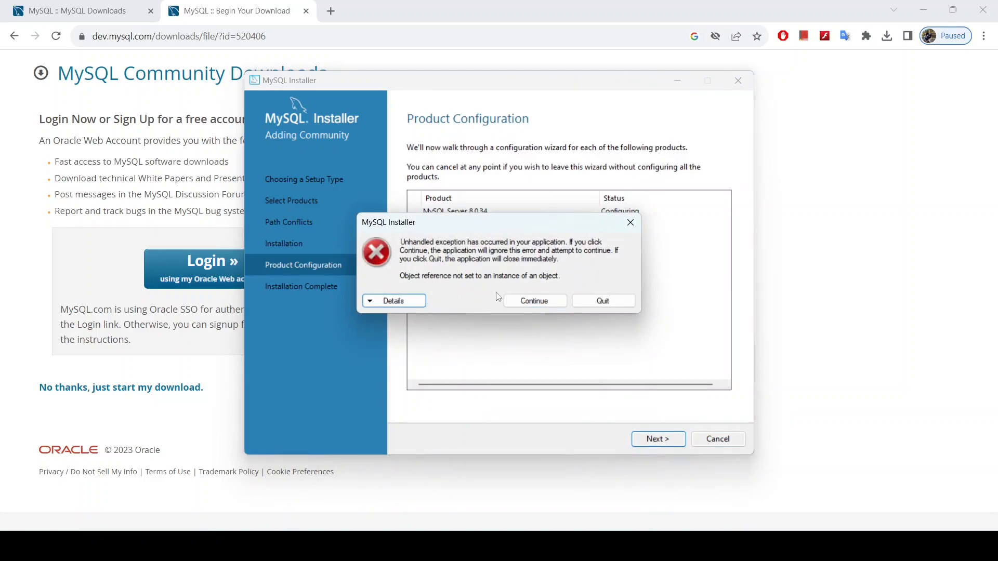
pyautogui.click(526, 302)
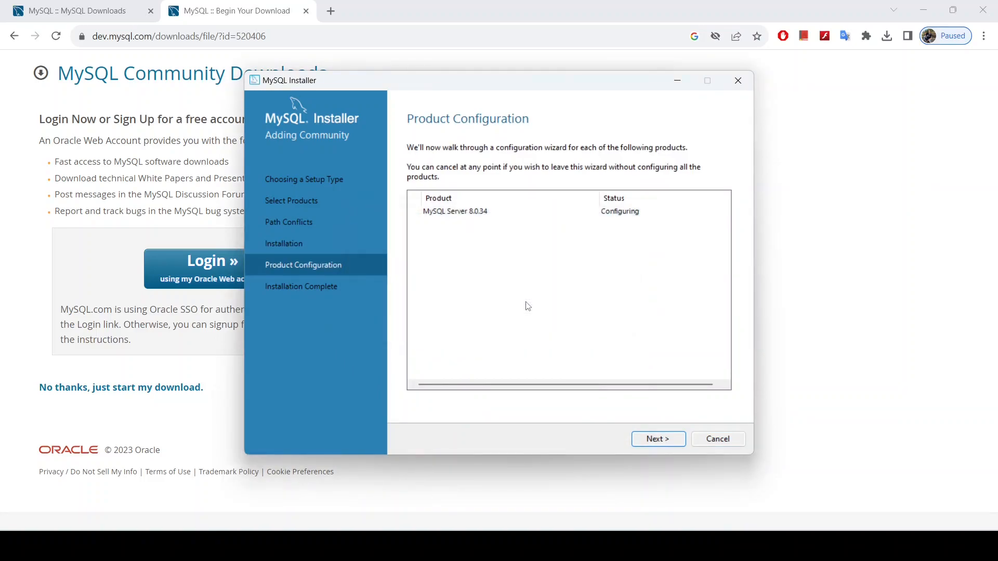
pyautogui.click(653, 441)
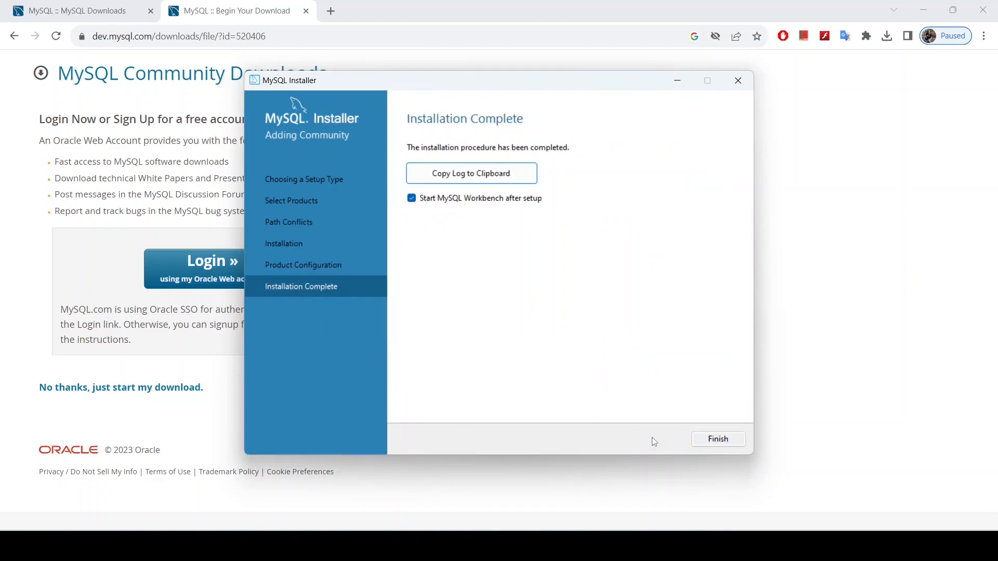
pyautogui.click(718, 440)
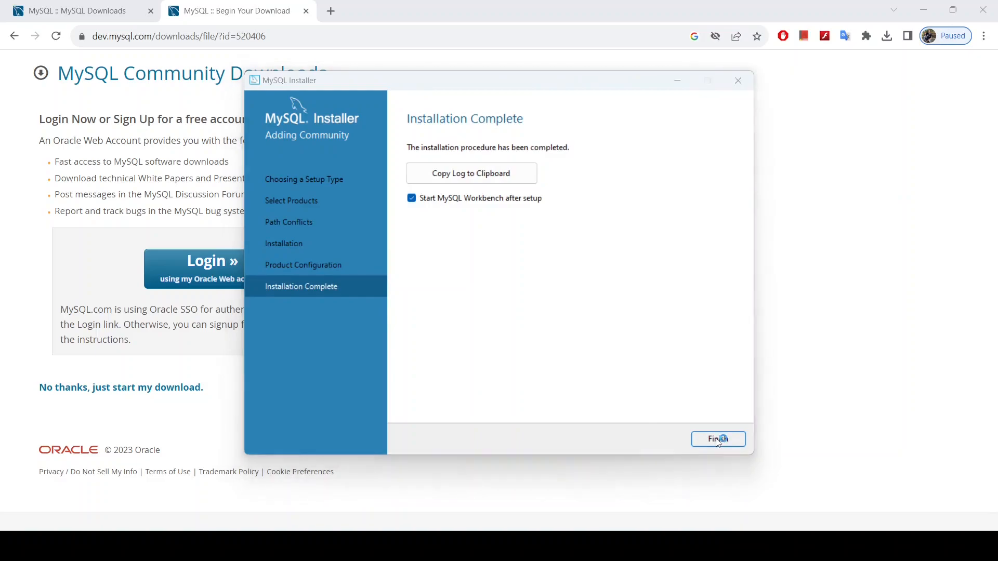
pyautogui.click(887, 36)
pyautogui.click(878, 92)
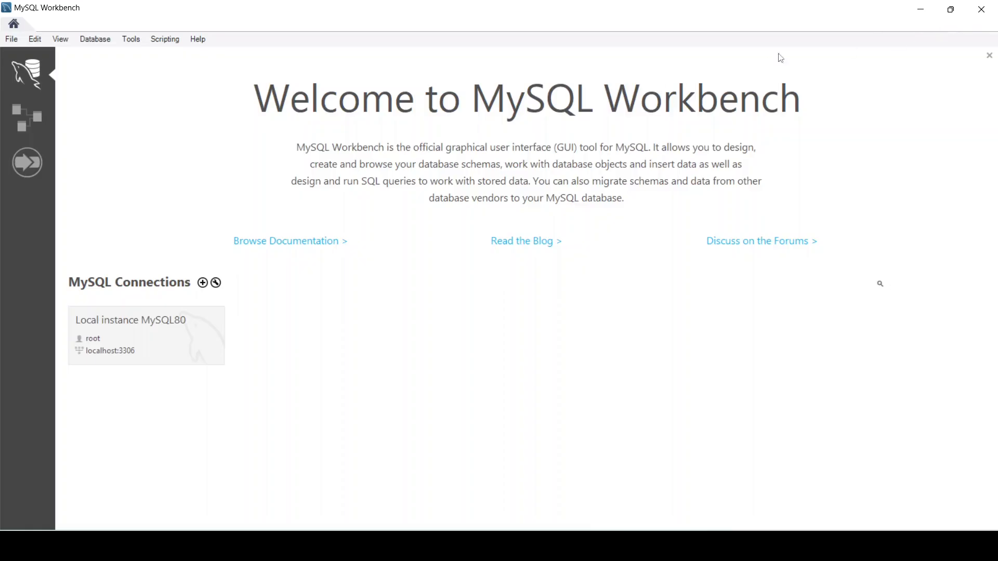
# Step: Try connecting to the Local instance MySQL80 connection in Workbench
pyautogui.click(148, 328)
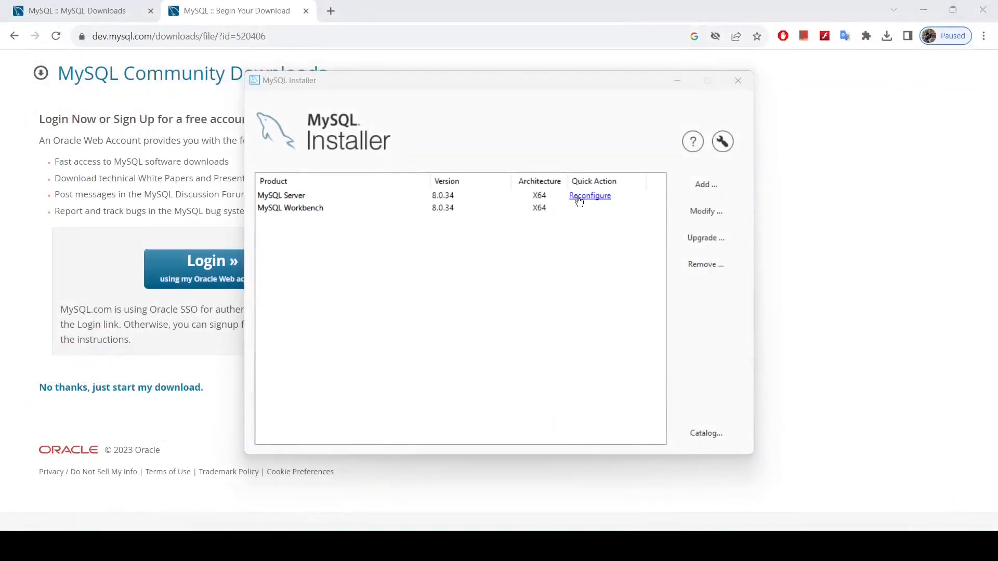
# Step: Reconfigure MySQL Server 8.0.34 and apply a feature change that excludes Documentation
pyautogui.click(579, 202)
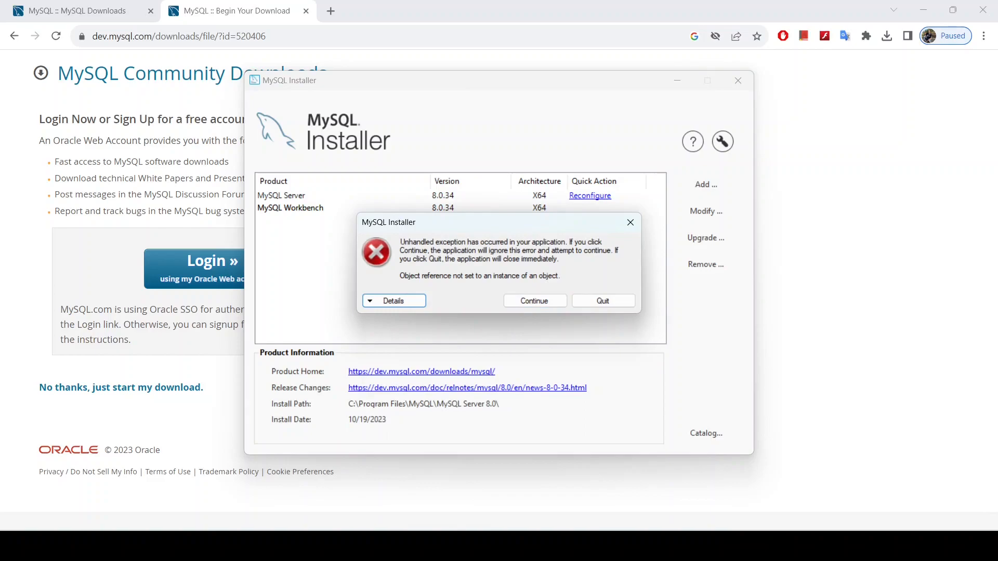
pyautogui.moveTo(572, 547)
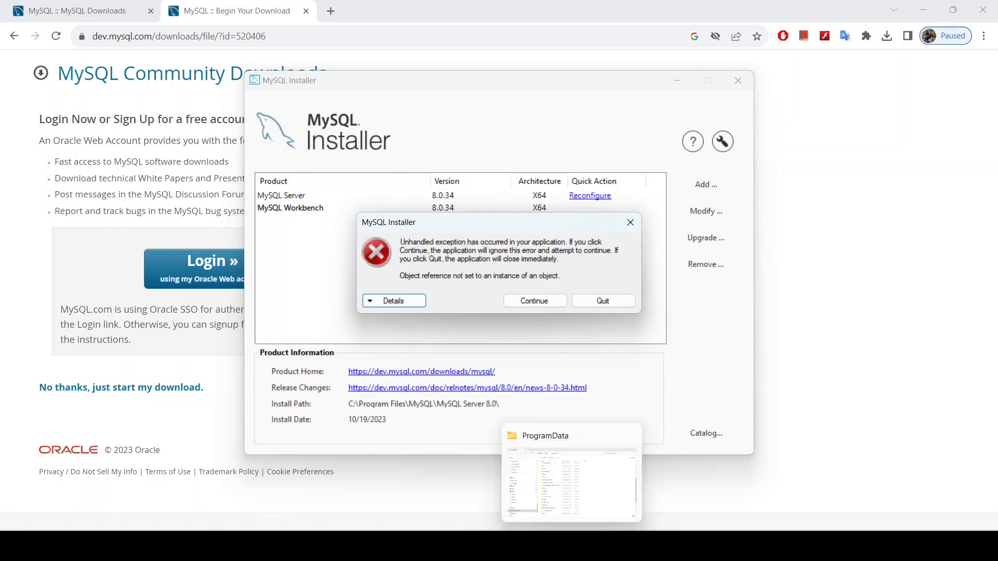
pyautogui.click(572, 546)
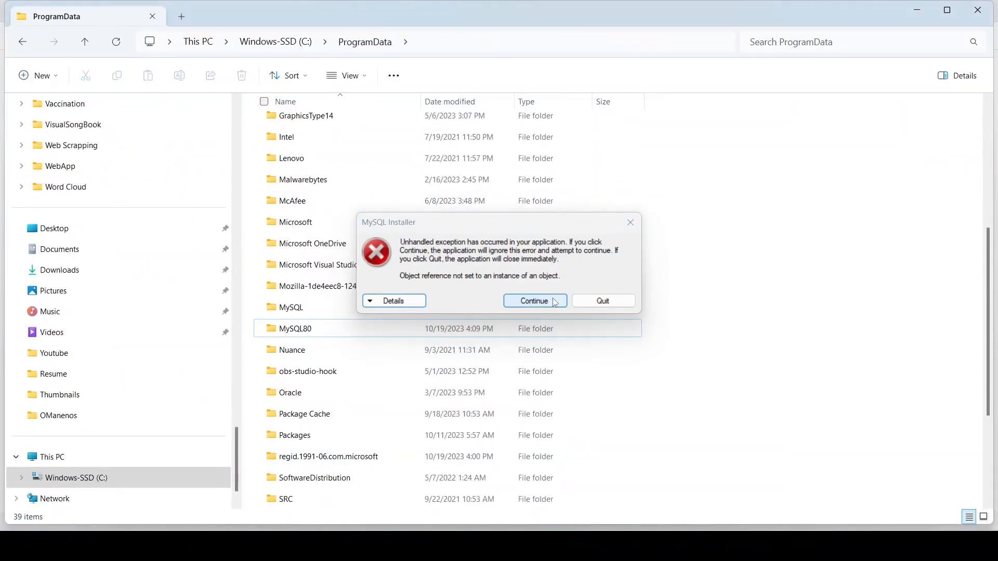
pyautogui.click(631, 222)
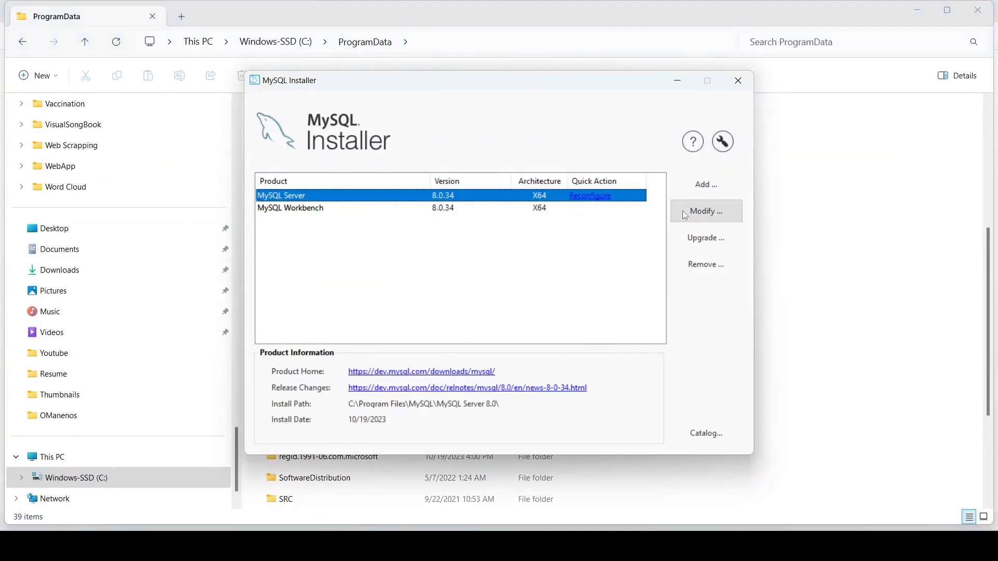
pyautogui.click(703, 211)
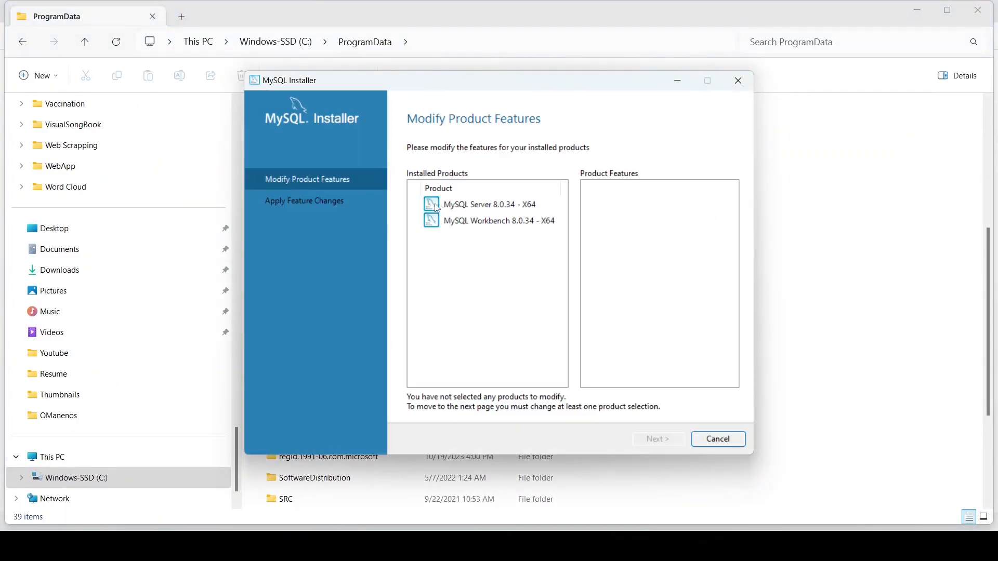
pyautogui.click(486, 205)
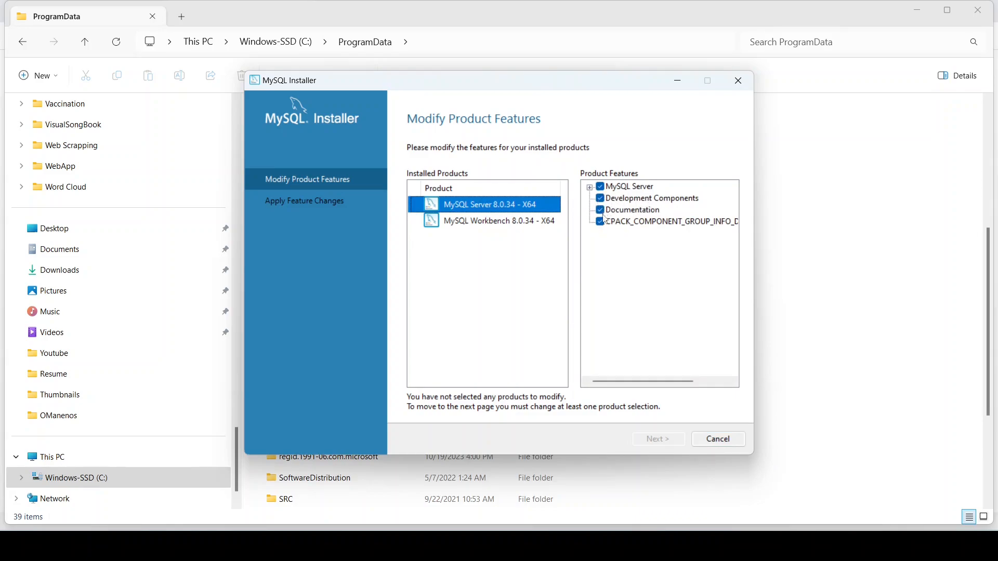
pyautogui.click(608, 212)
pyautogui.click(602, 211)
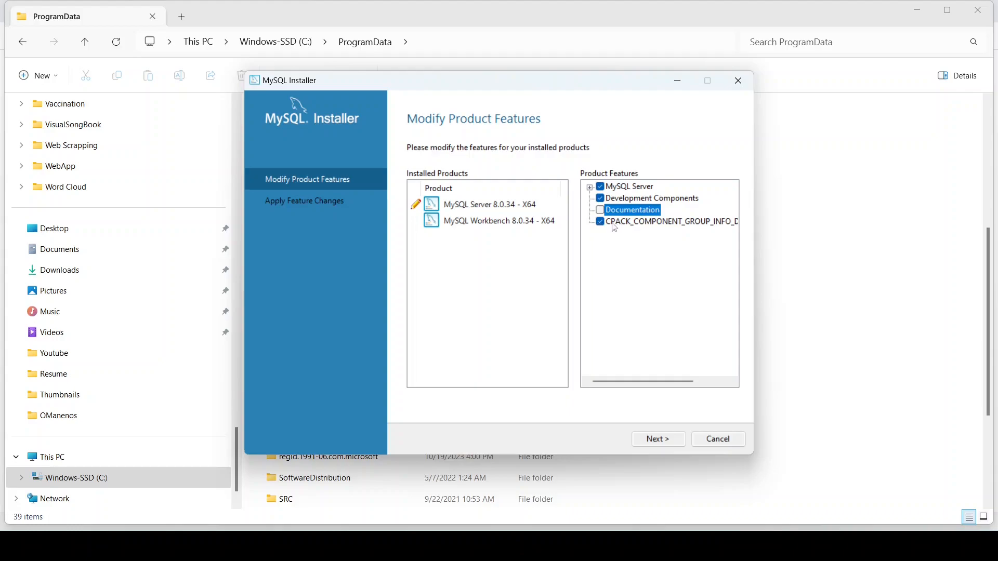
pyautogui.moveTo(677, 382)
pyautogui.mouseDown()
pyautogui.moveTo(711, 384)
pyautogui.moveTo(691, 383)
pyautogui.mouseUp()
pyautogui.click(660, 439)
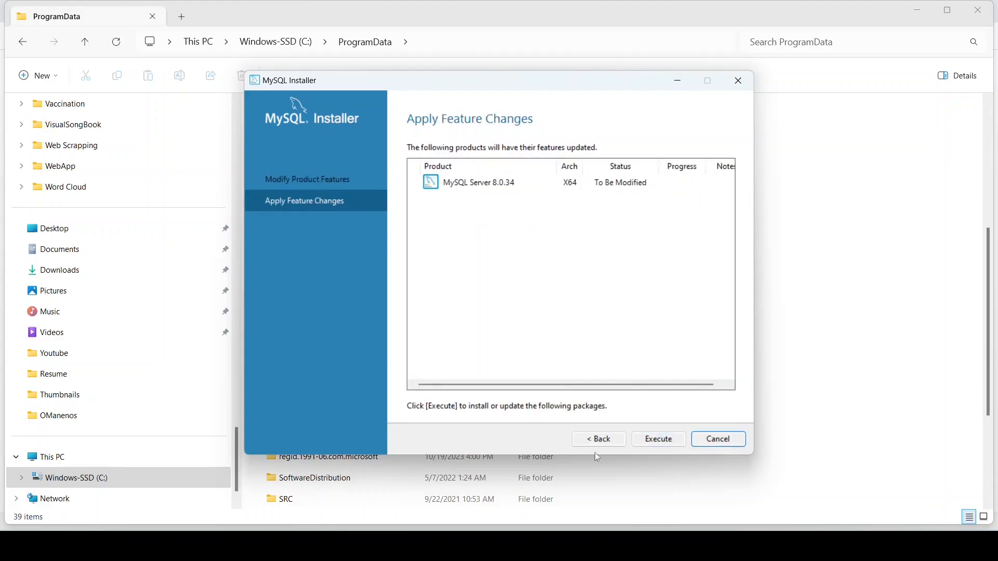
pyautogui.click(659, 439)
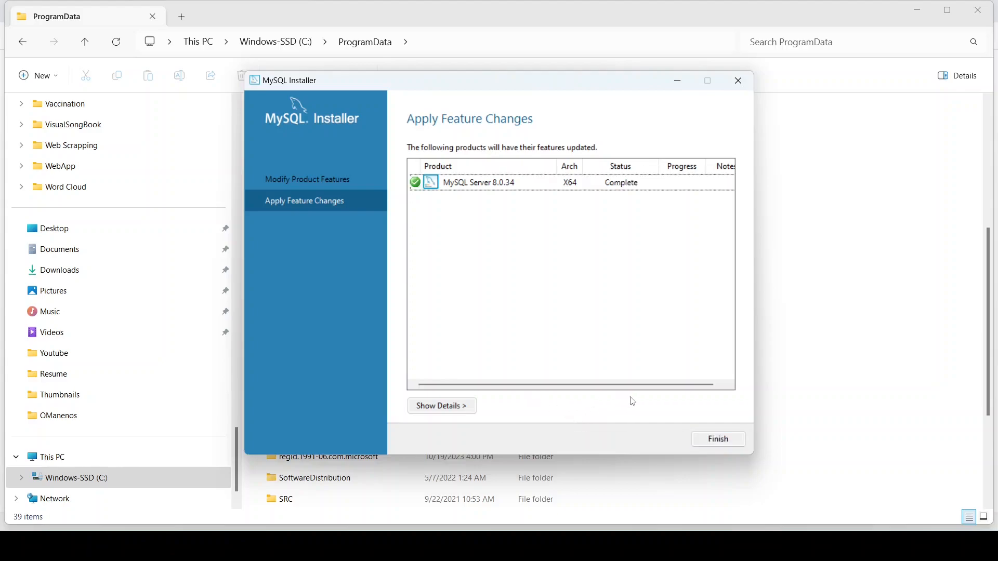
pyautogui.click(717, 438)
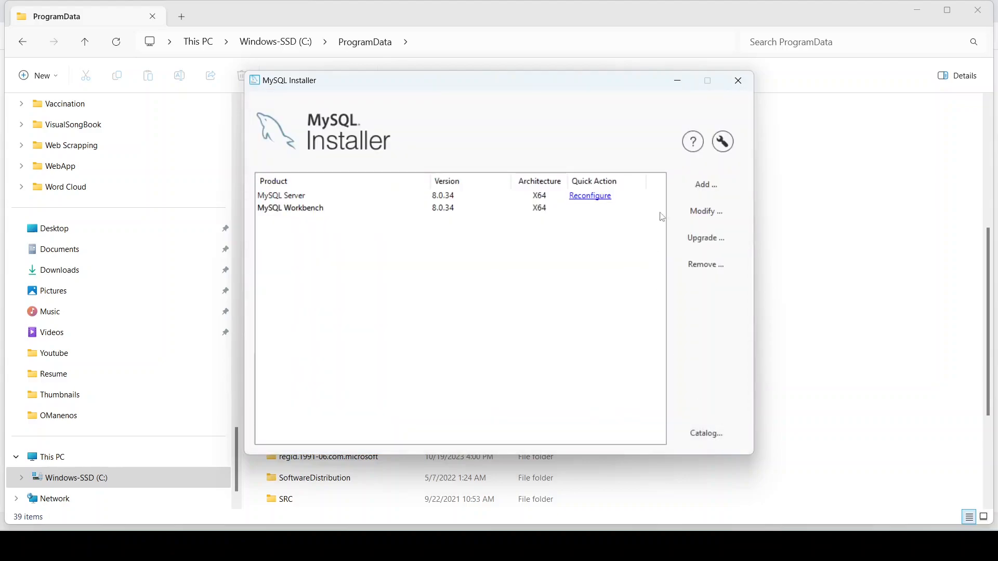
# Step: Modify the server features again, excluding Documentation and the CPACK component group
pyautogui.click(589, 197)
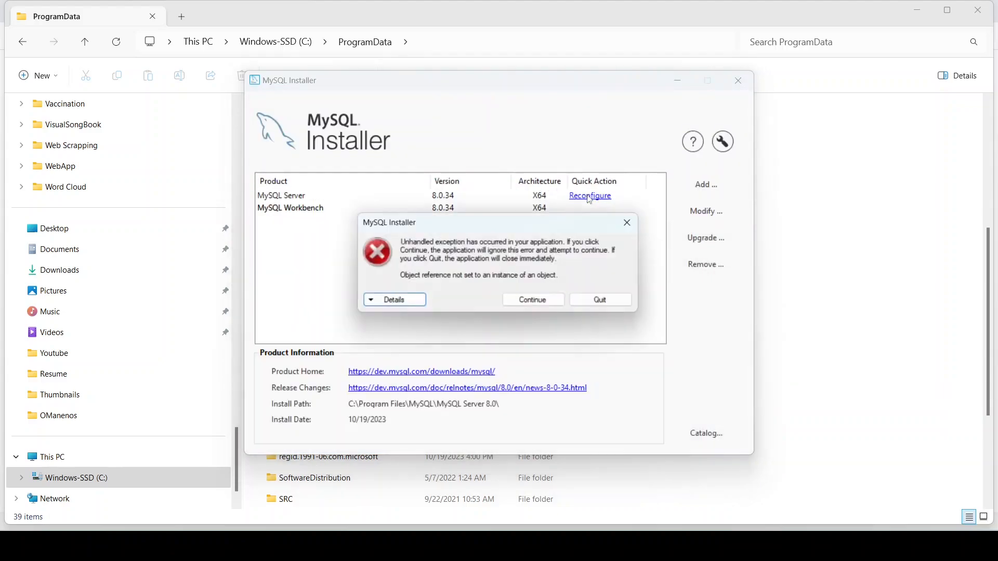
pyautogui.click(539, 305)
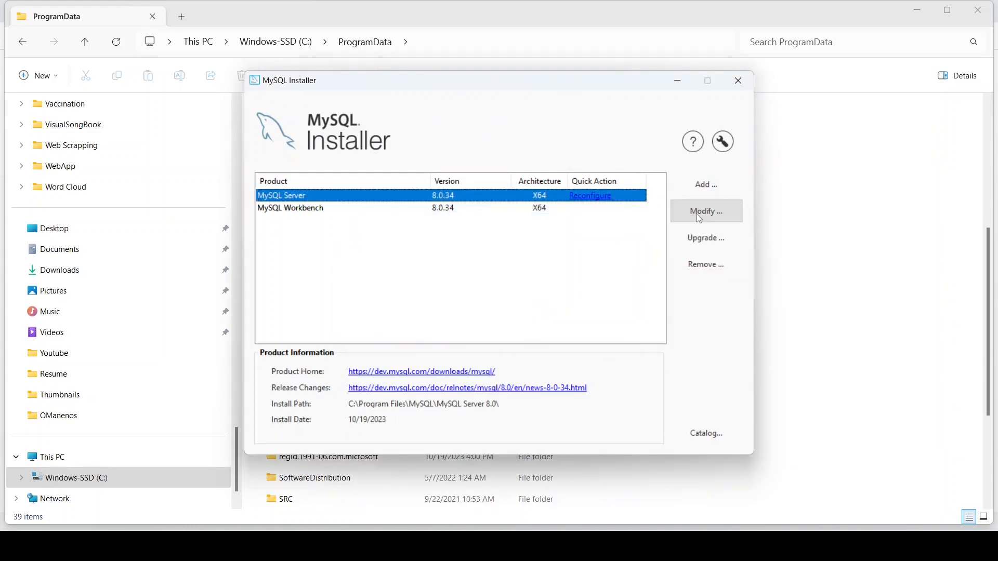
pyautogui.click(700, 217)
pyautogui.click(456, 206)
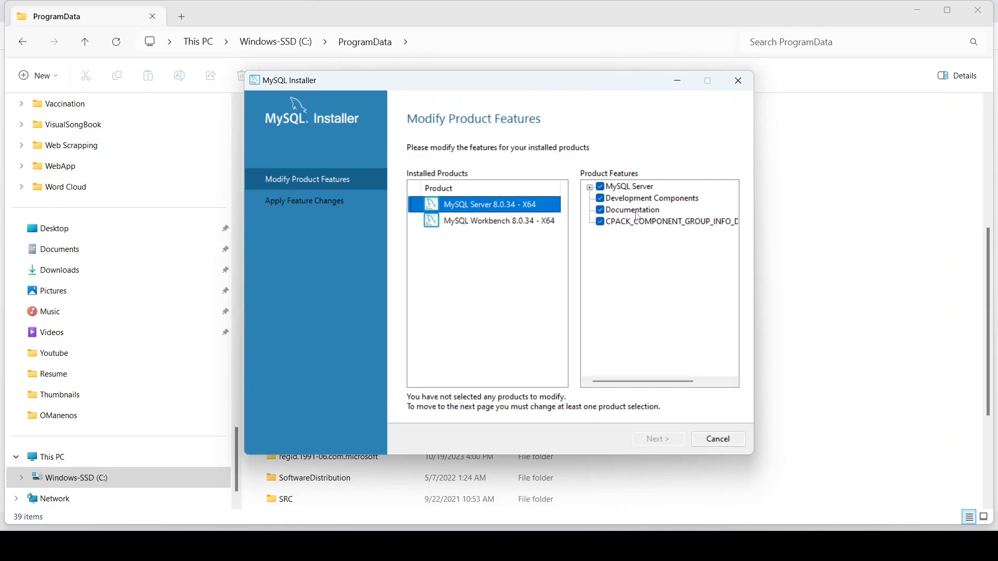
pyautogui.click(600, 210)
pyautogui.click(600, 222)
pyautogui.click(664, 445)
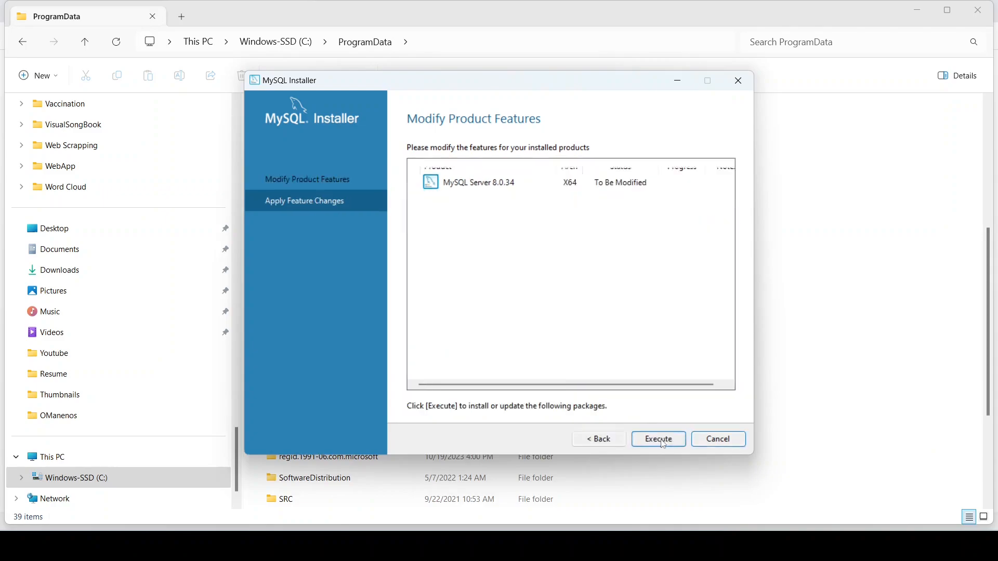
pyautogui.click(662, 439)
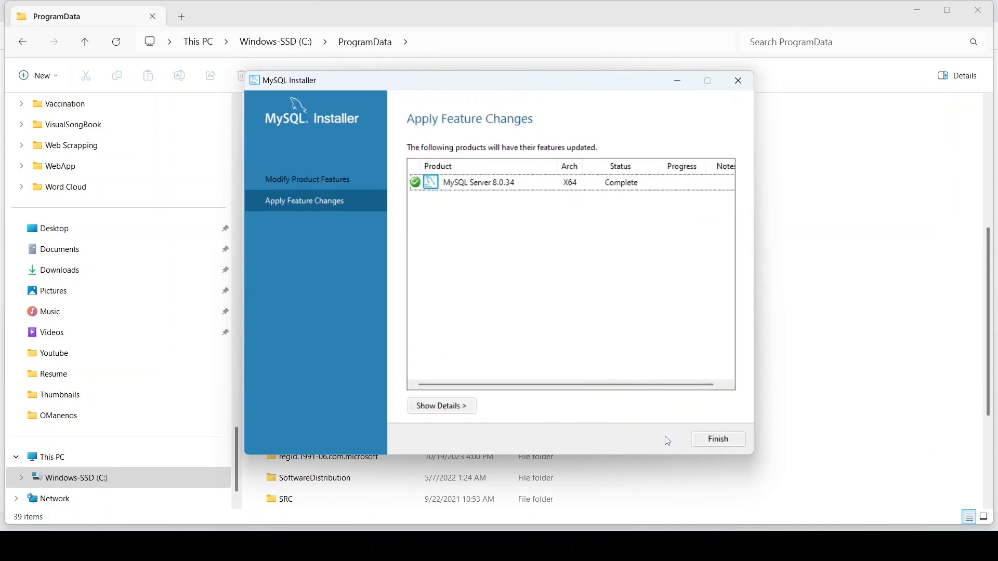
pyautogui.click(713, 438)
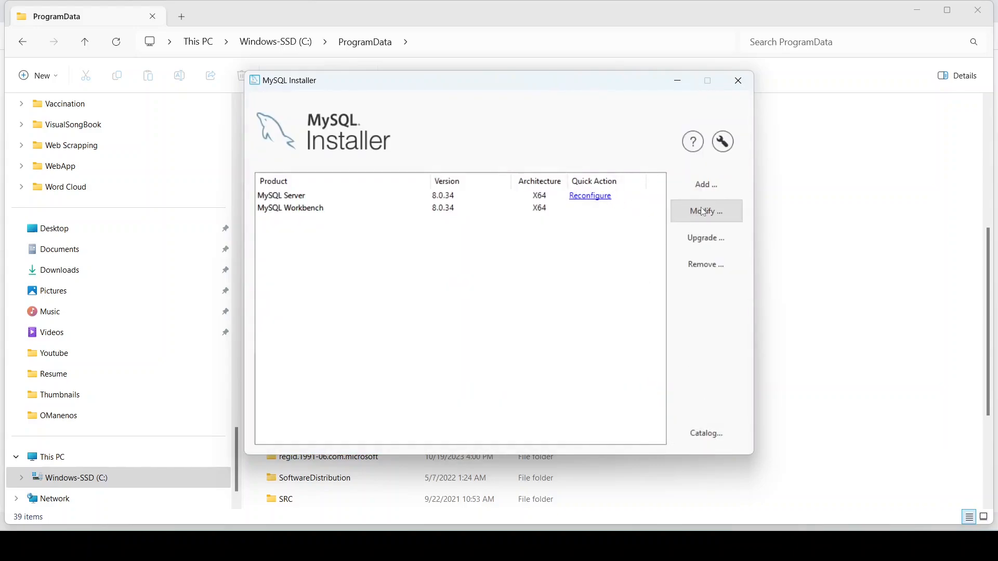
# Step: Uninstall MySQL Server 8.0.34 along with its data directory, then close MySQL Installer
pyautogui.click(303, 197)
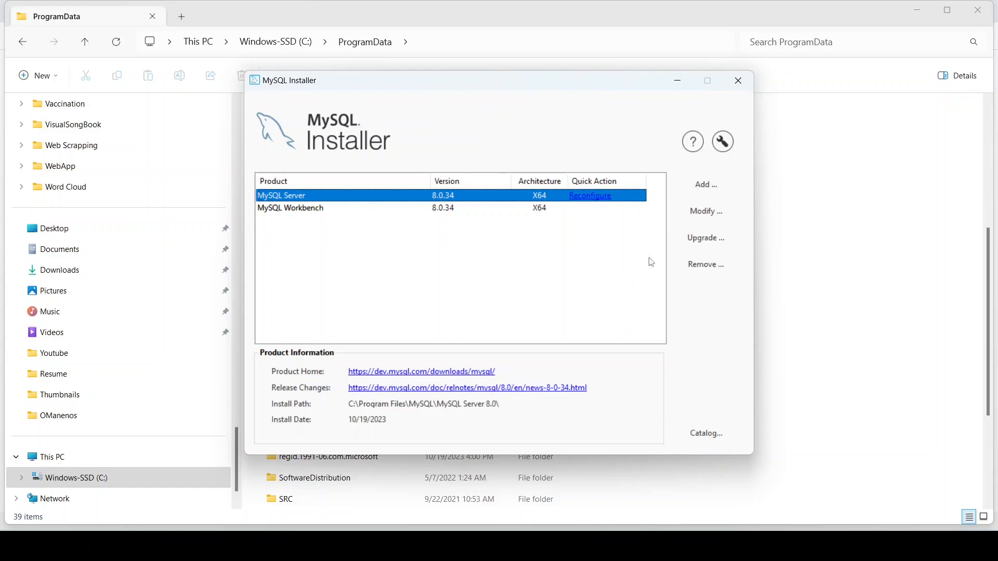
pyautogui.click(709, 264)
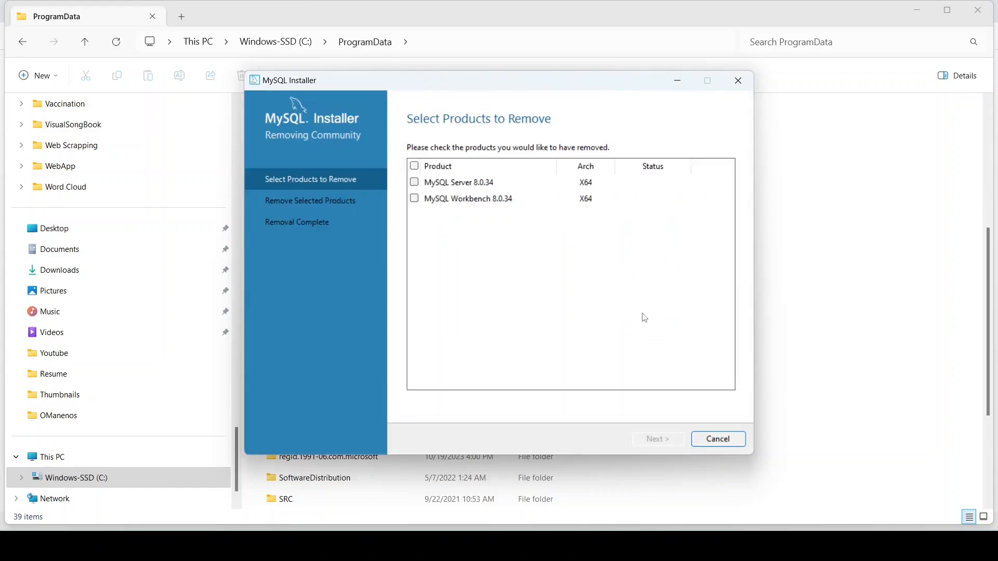
pyautogui.click(418, 185)
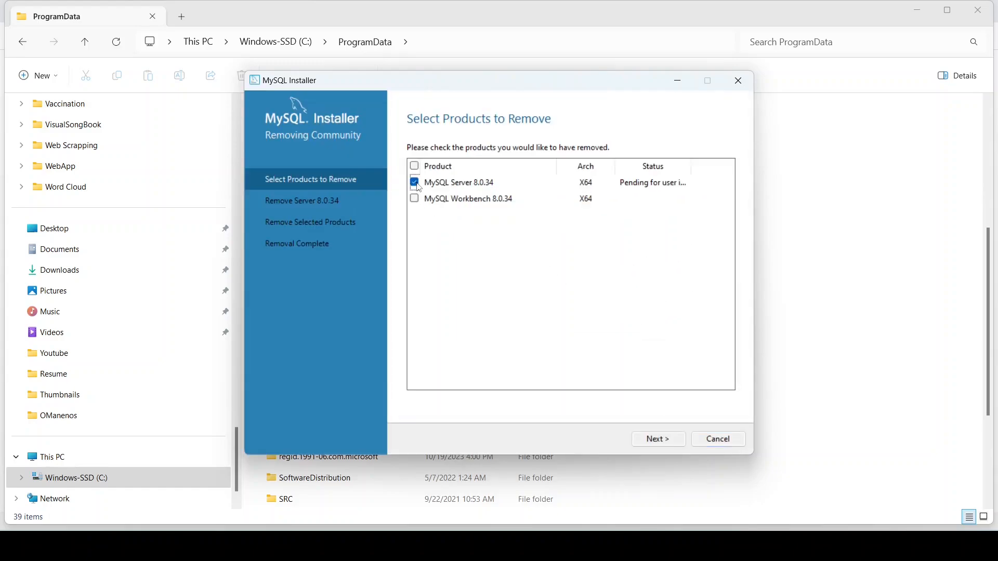
pyautogui.click(666, 444)
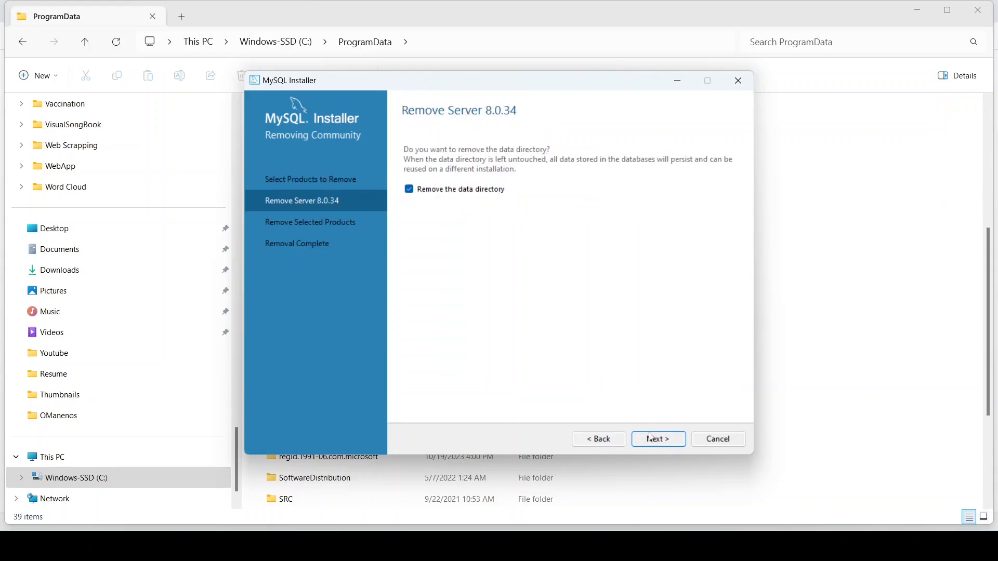
pyautogui.click(653, 437)
pyautogui.click(657, 437)
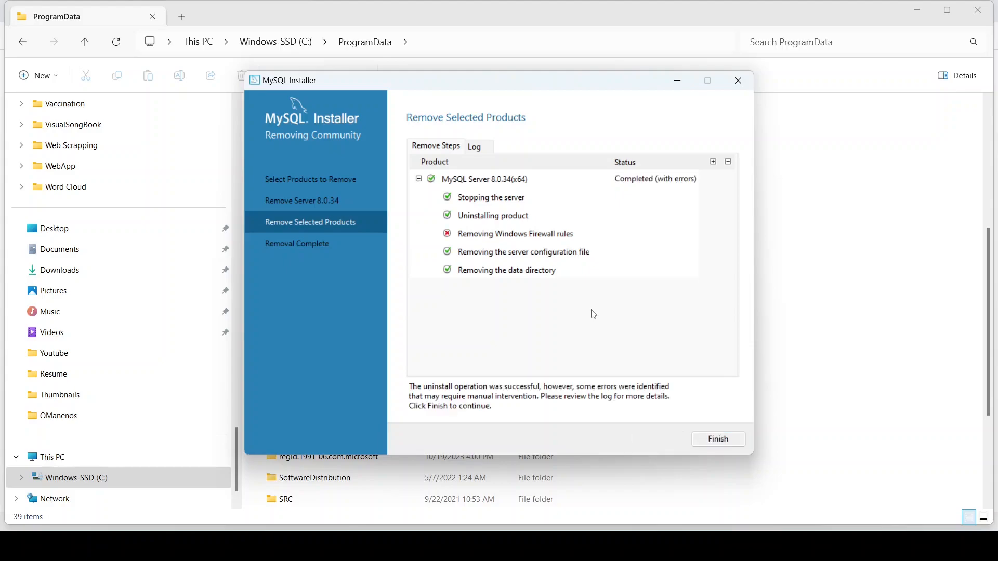
pyautogui.click(717, 441)
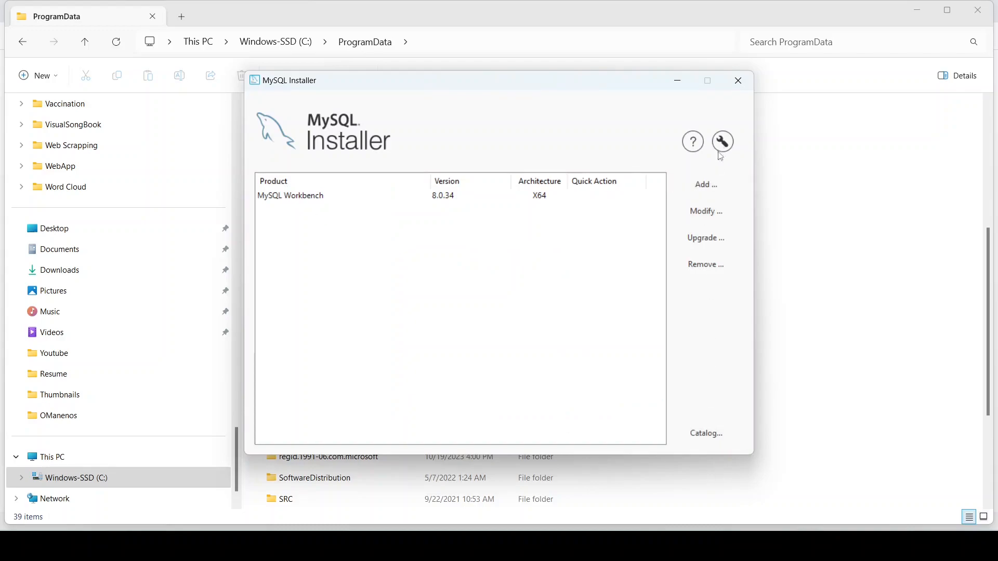
pyautogui.click(738, 83)
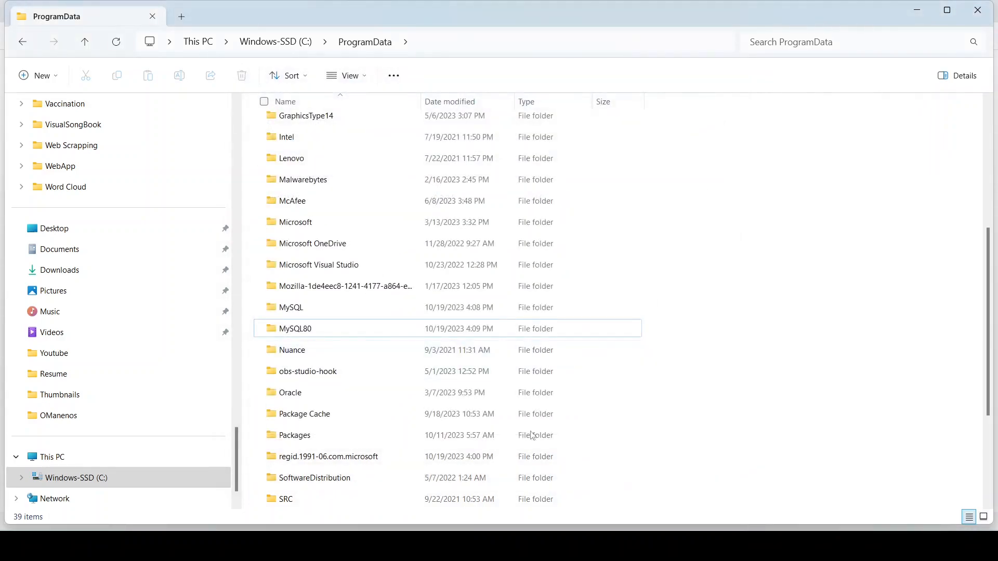
# Step: Close File Explorer and relaunch the downloaded MySQL installer from Chrome
pyautogui.click(978, 10)
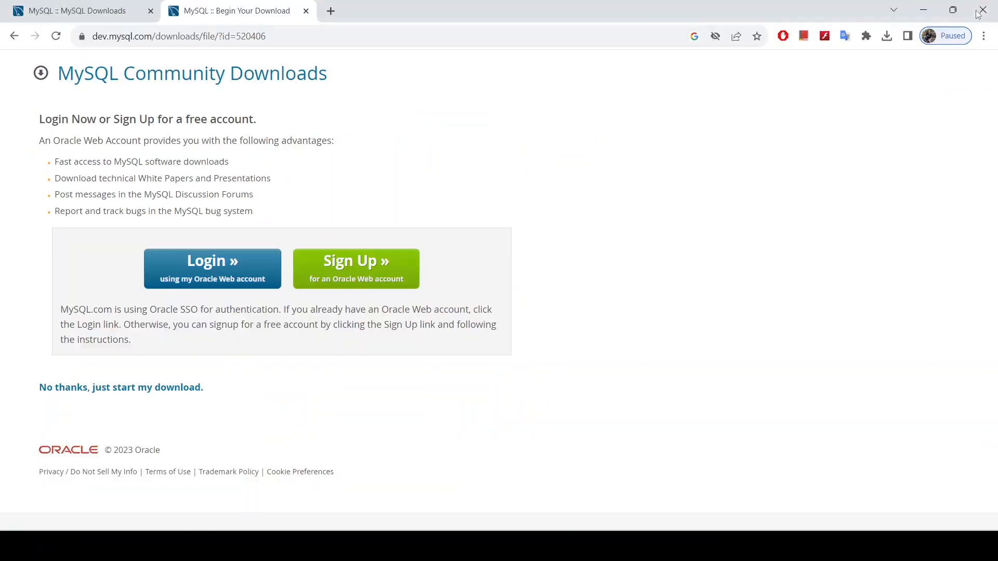
pyautogui.click(887, 37)
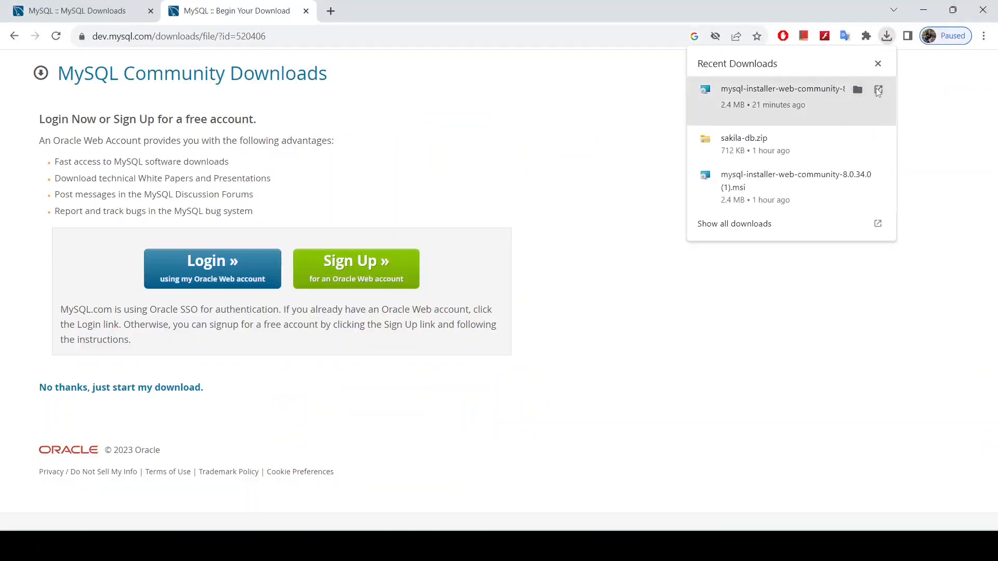
pyautogui.click(873, 92)
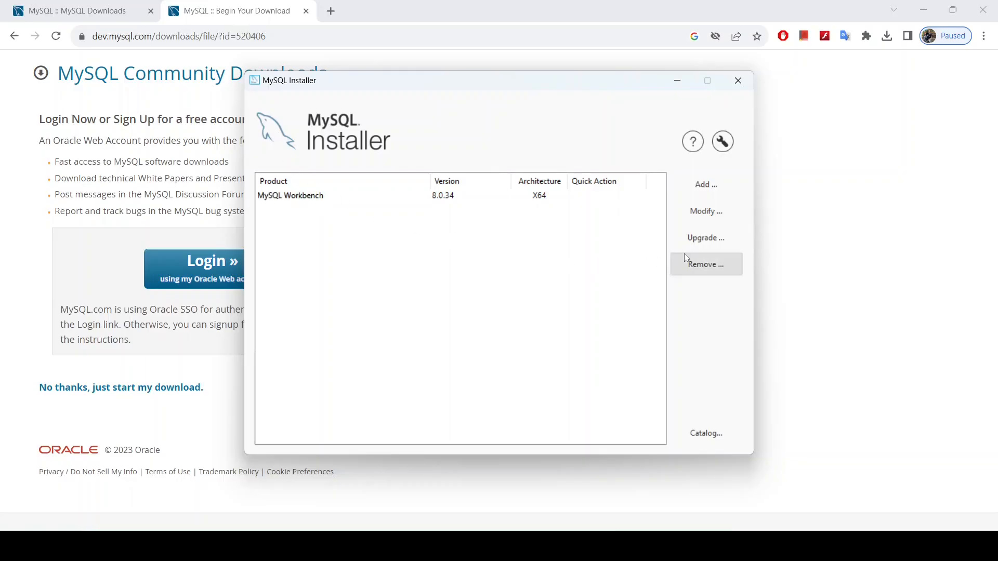
# Step: Add MySQL Server 8.0.34 - X64 from MySQL Servers > 8.0 and install it
pyautogui.click(698, 187)
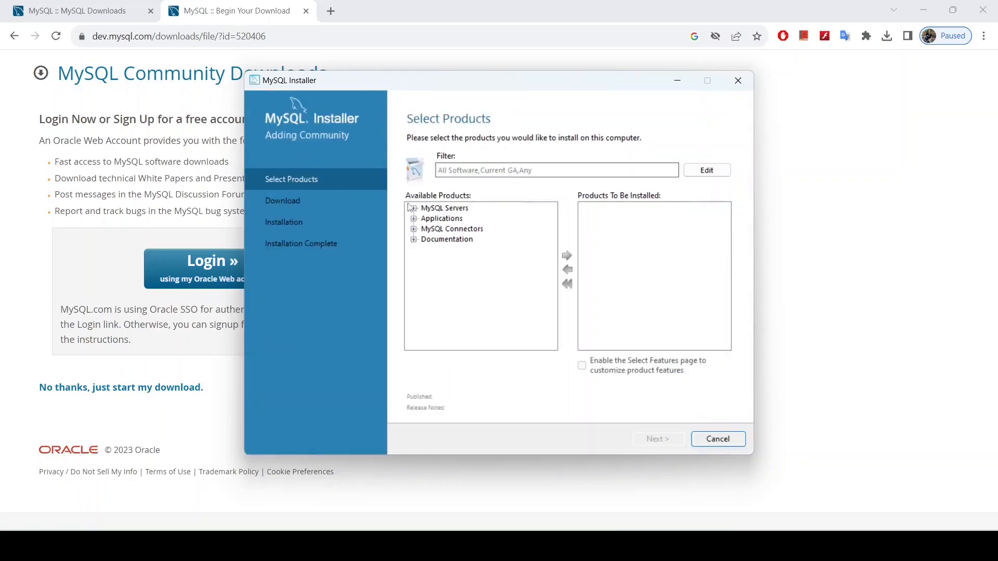
pyautogui.click(414, 208)
pyautogui.click(425, 219)
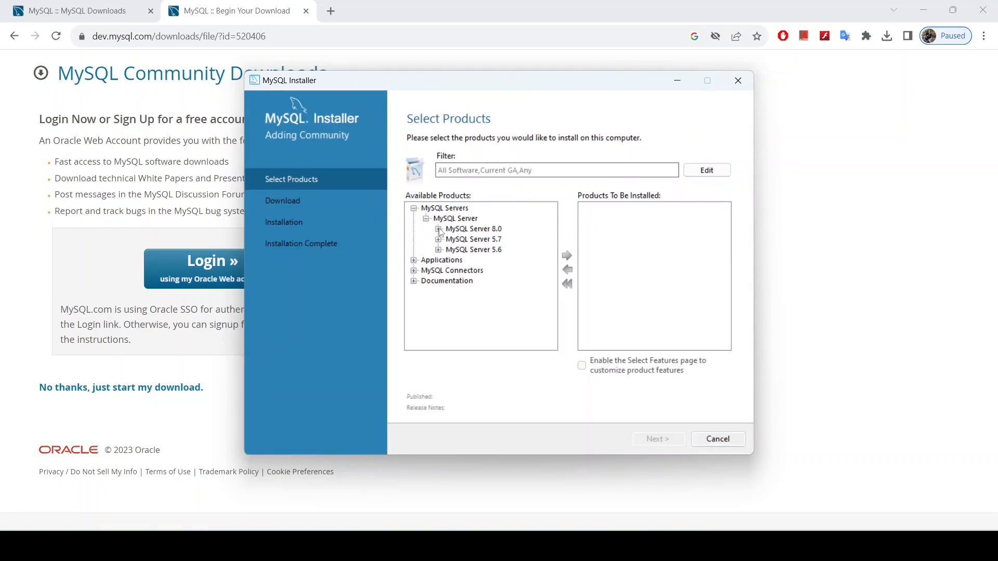
pyautogui.click(438, 229)
pyautogui.click(491, 220)
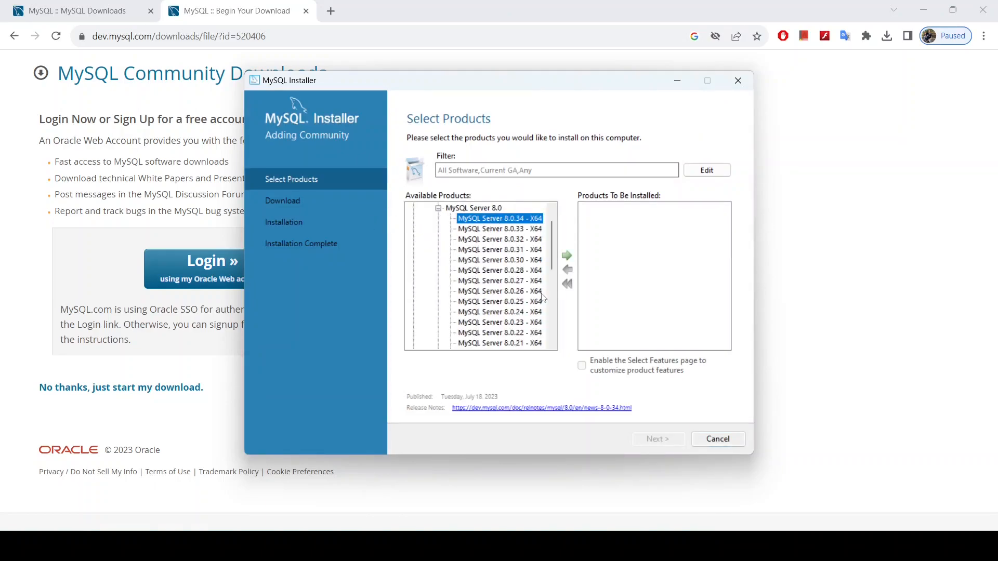
pyautogui.click(567, 256)
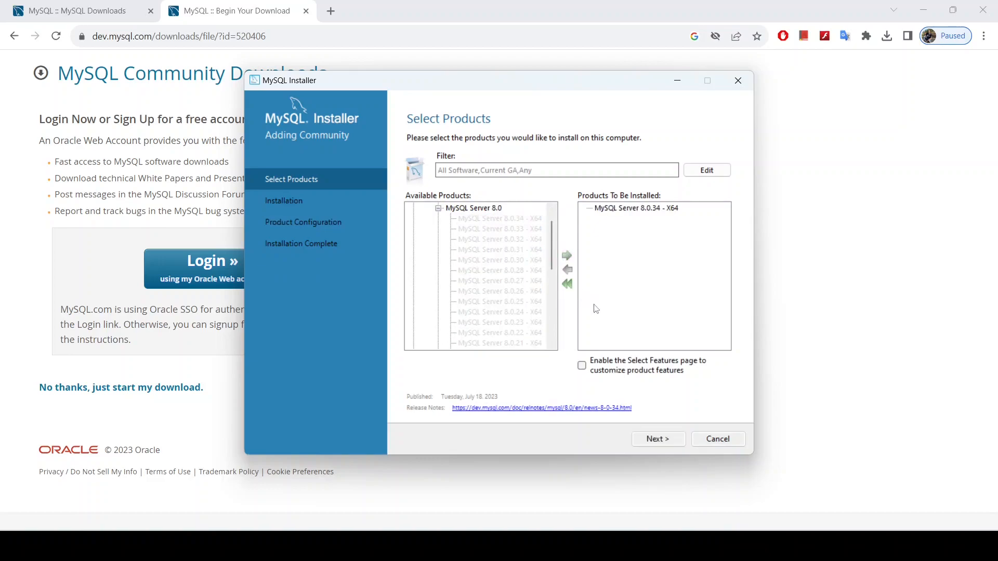
pyautogui.click(659, 439)
pyautogui.click(664, 438)
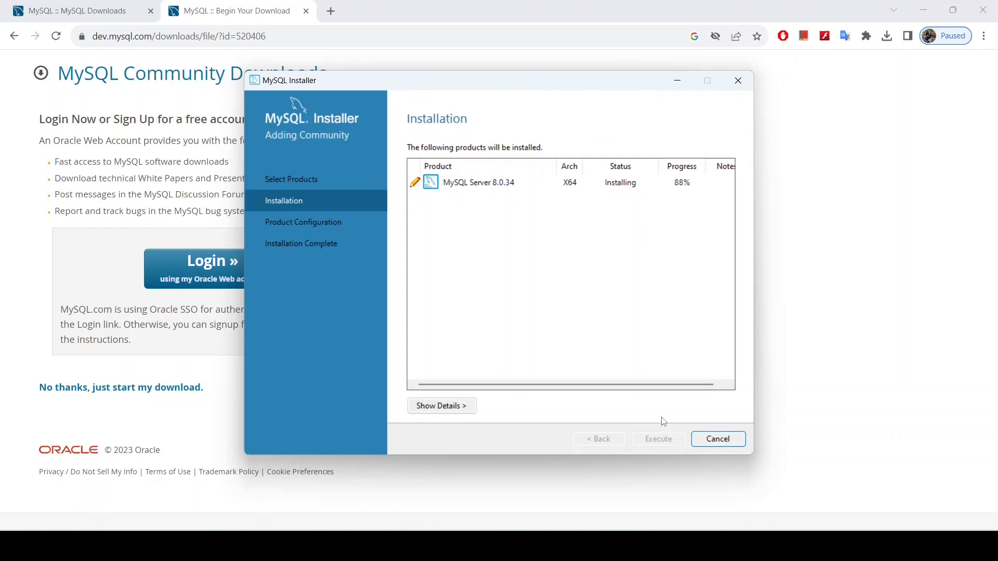
# Step: Begin configuring MySQL Server 8.0.34, keeping default networking and strong password authentication
pyautogui.click(661, 439)
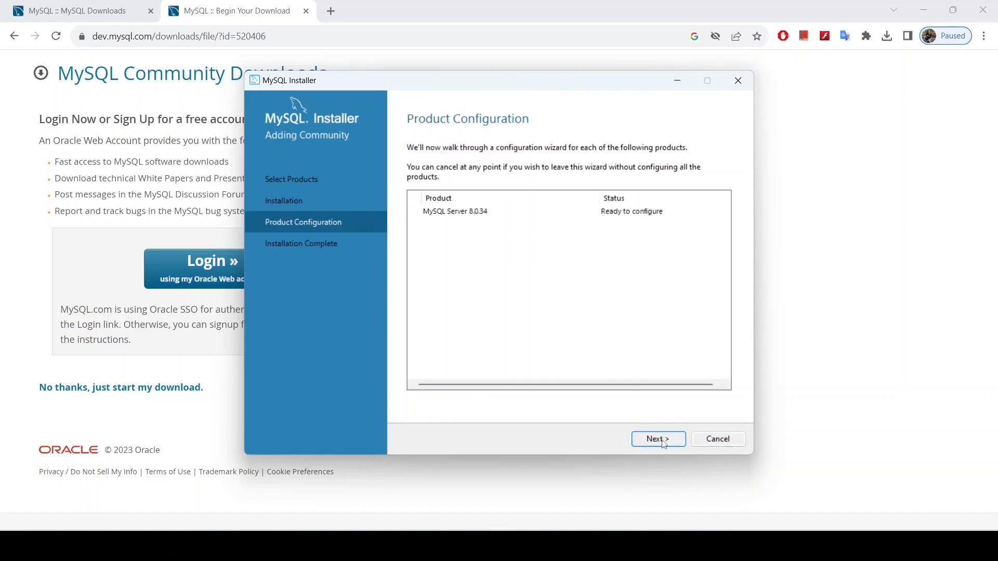
pyautogui.click(666, 443)
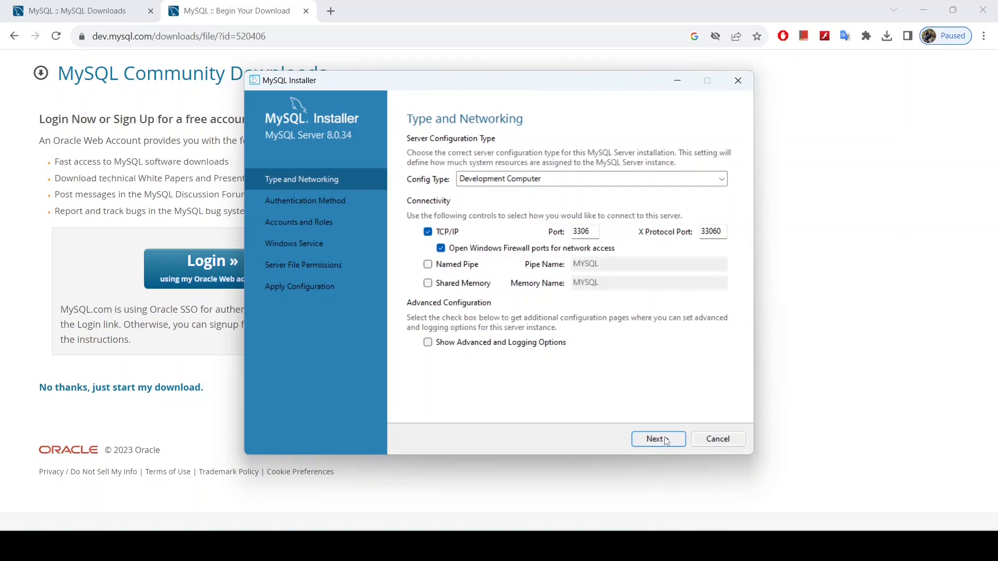
pyautogui.click(667, 440)
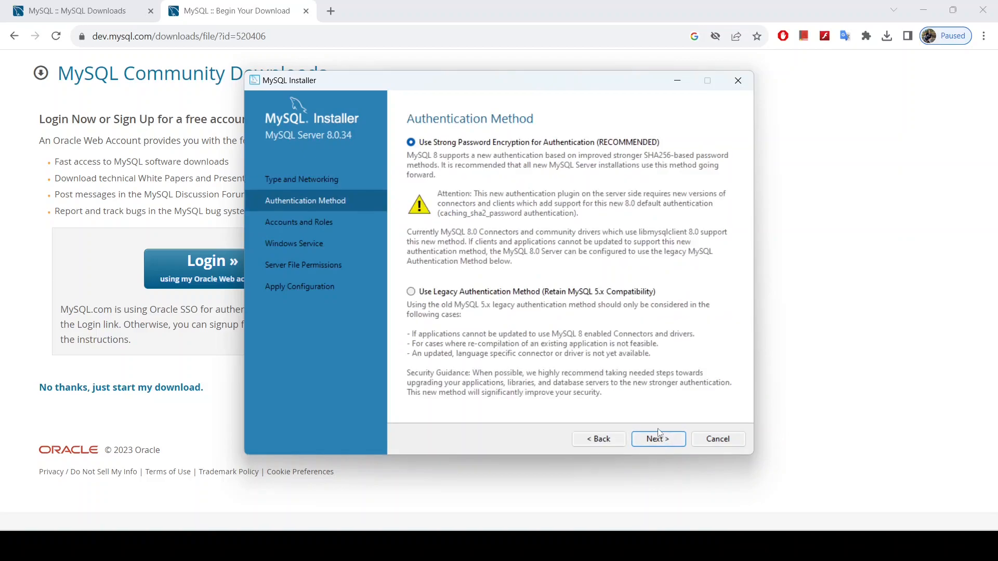
pyautogui.click(659, 440)
# Step: Enter and confirm a new root password, and keep the MySQL80 Windows service settings
pyautogui.press('capslock')
pyautogui.press('capslock')
pyautogui.write('•••••••')
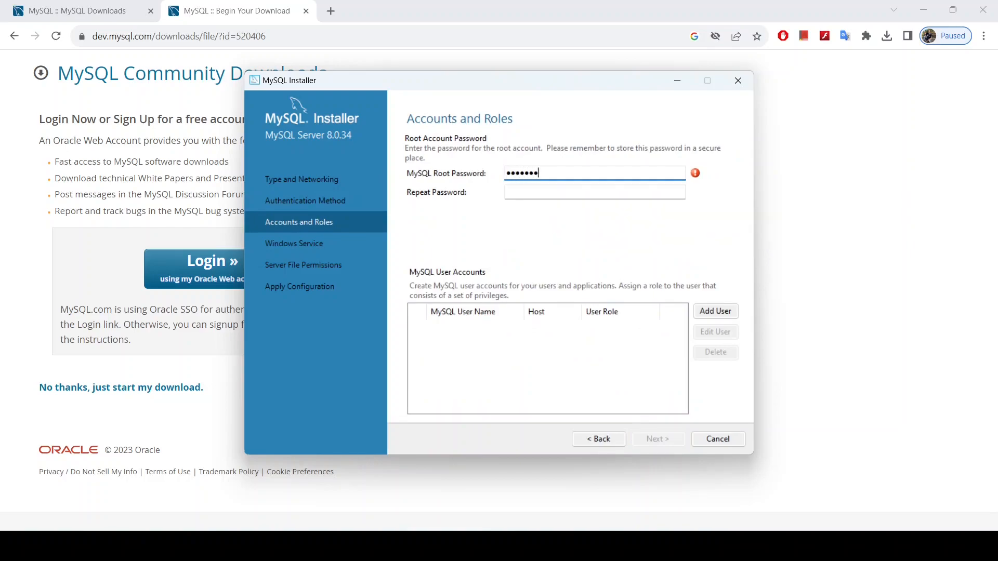
pyautogui.click(618, 197)
pyautogui.write('•••••••••')
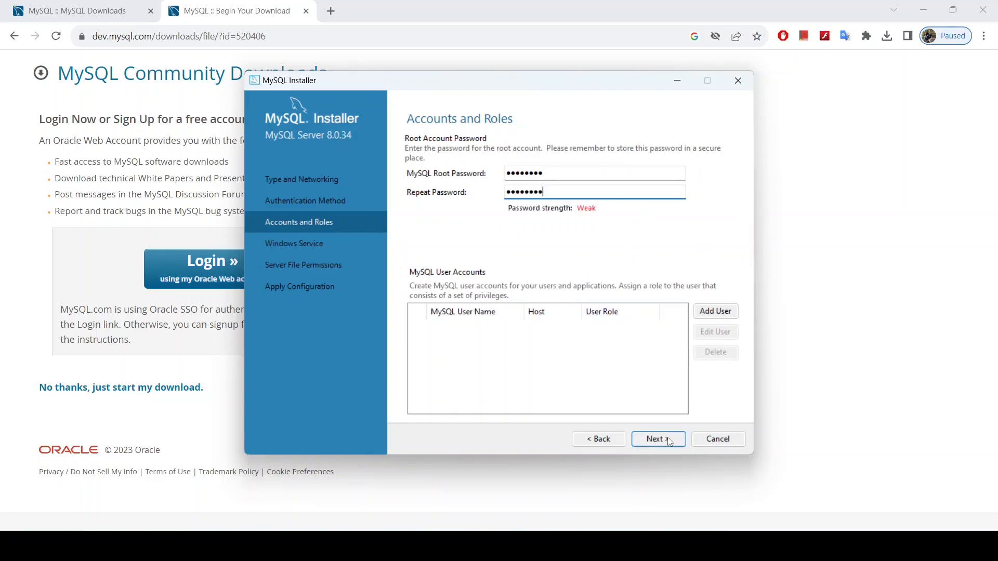
pyautogui.click(670, 441)
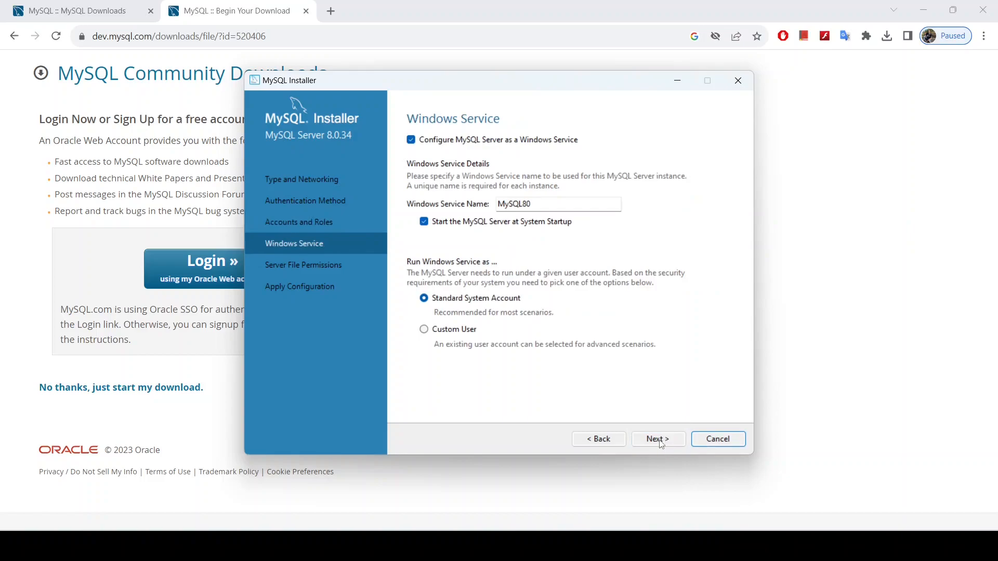
pyautogui.click(659, 440)
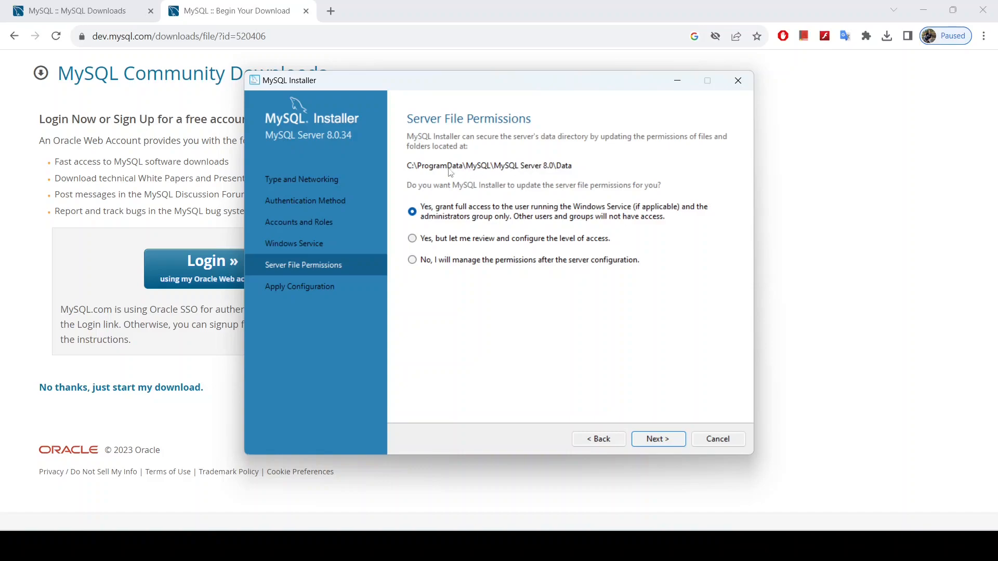
# Step: Keep default file permissions, apply the server configuration, and finish the installation wizard
pyautogui.click(658, 439)
pyautogui.click(656, 444)
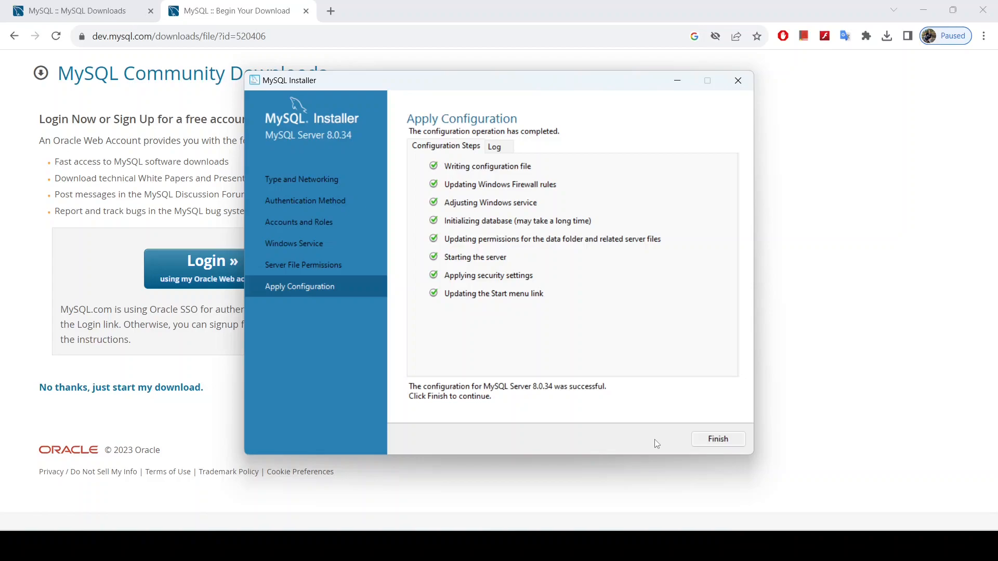
pyautogui.click(718, 439)
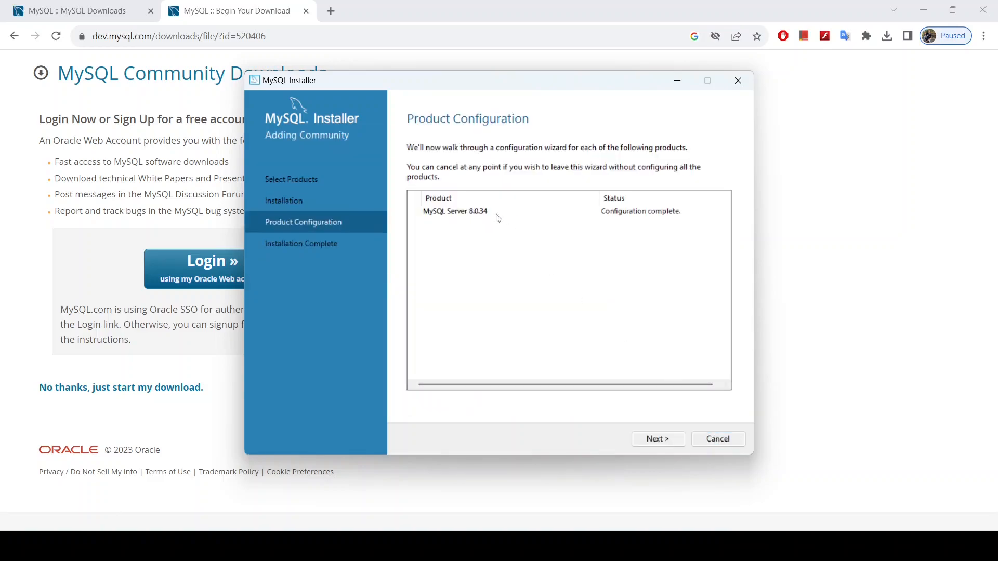
pyautogui.click(658, 439)
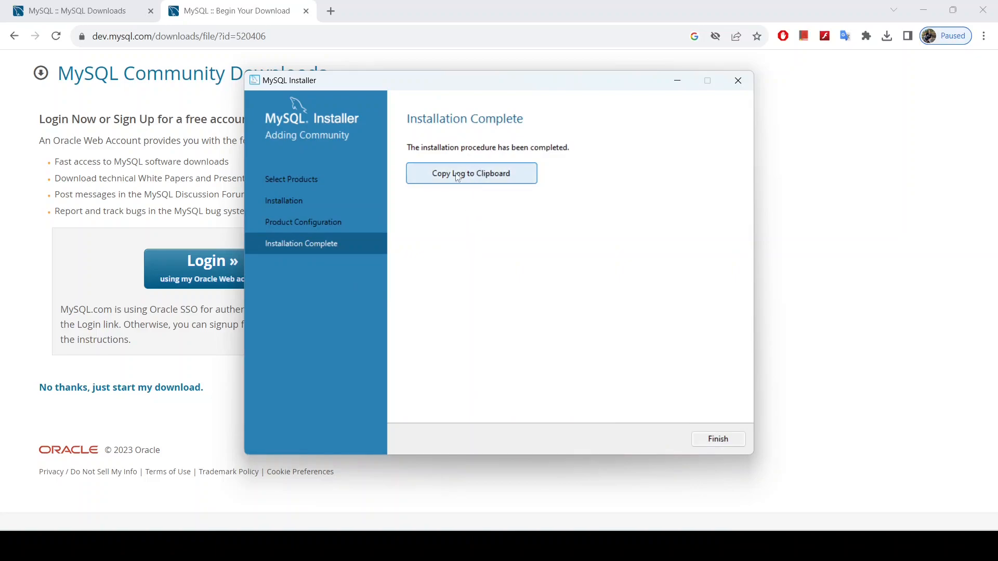
pyautogui.click(716, 439)
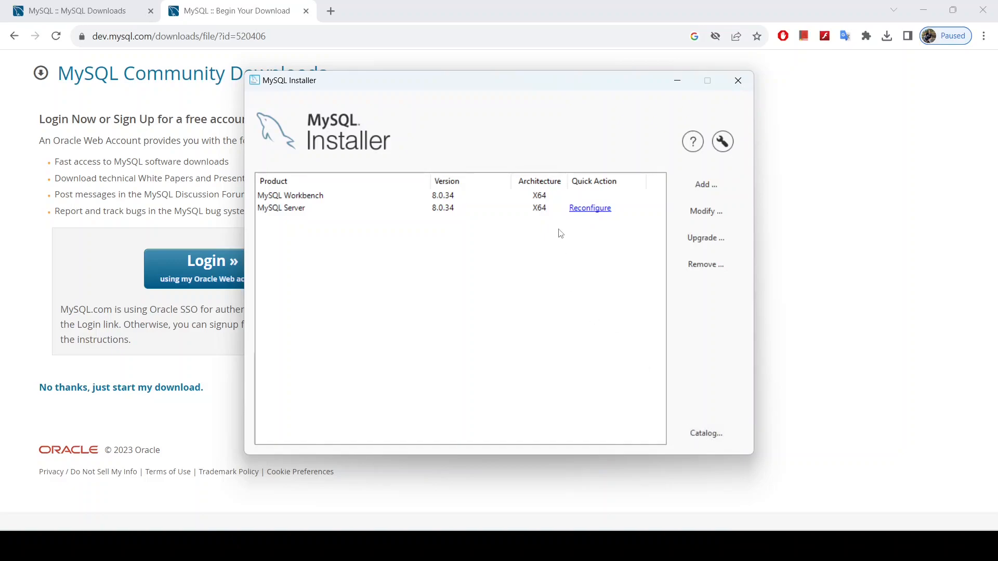
# Step: Open the MySQL Server configuration, then cancel it
pyautogui.click(596, 212)
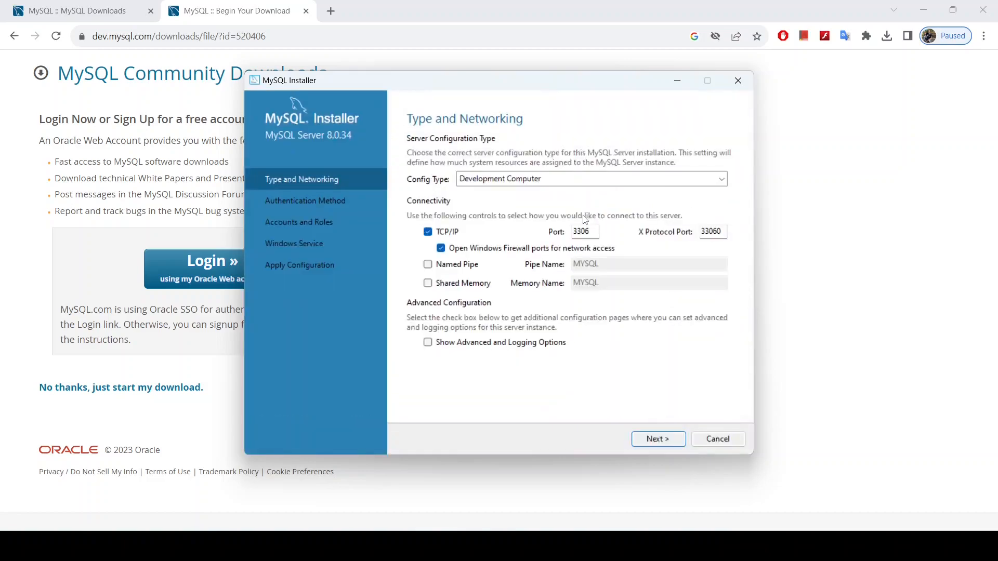
pyautogui.click(723, 443)
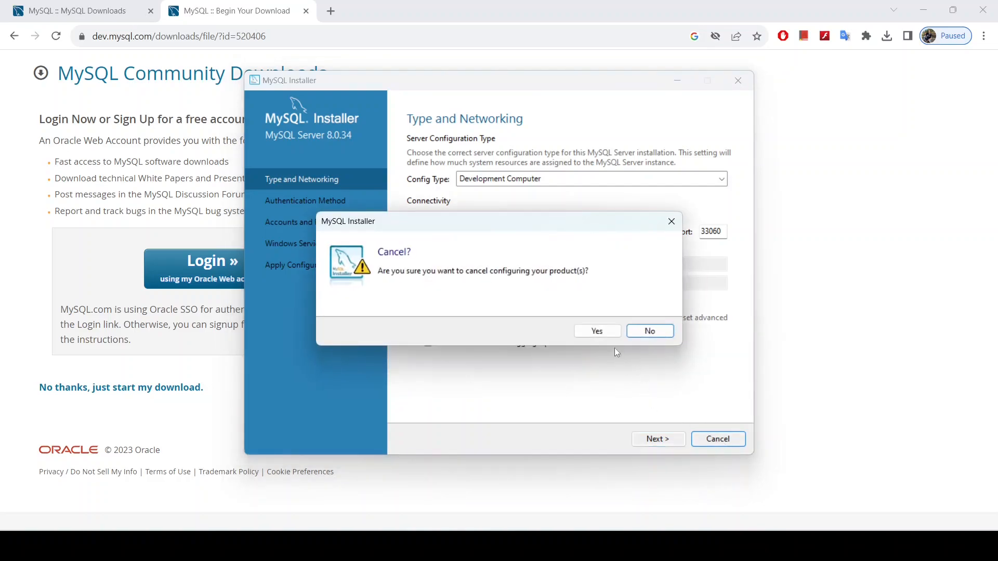
pyautogui.click(672, 222)
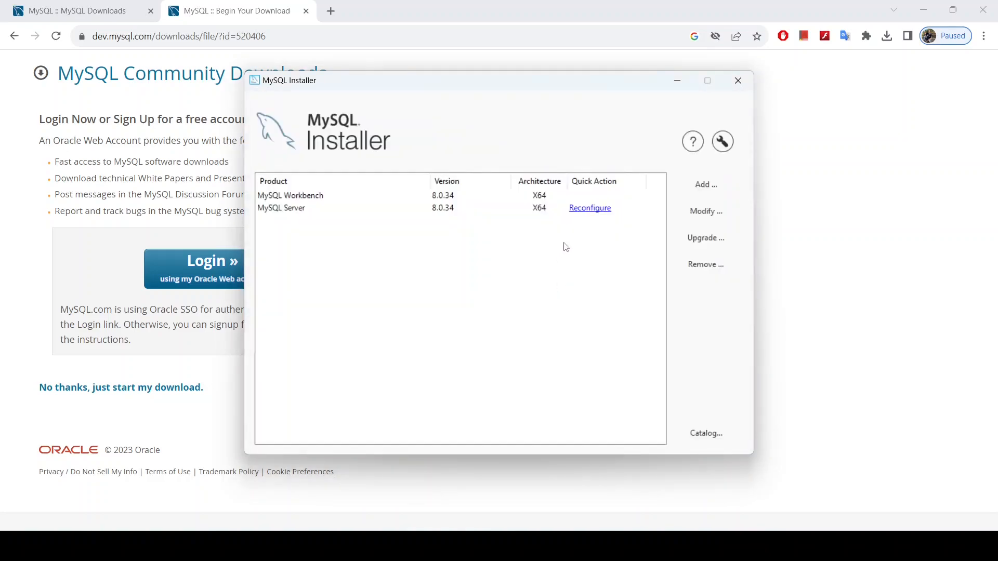
# Step: Reconfigure MySQL Server 8.0.34, verify the current root password, and apply the configuration
pyautogui.click(589, 208)
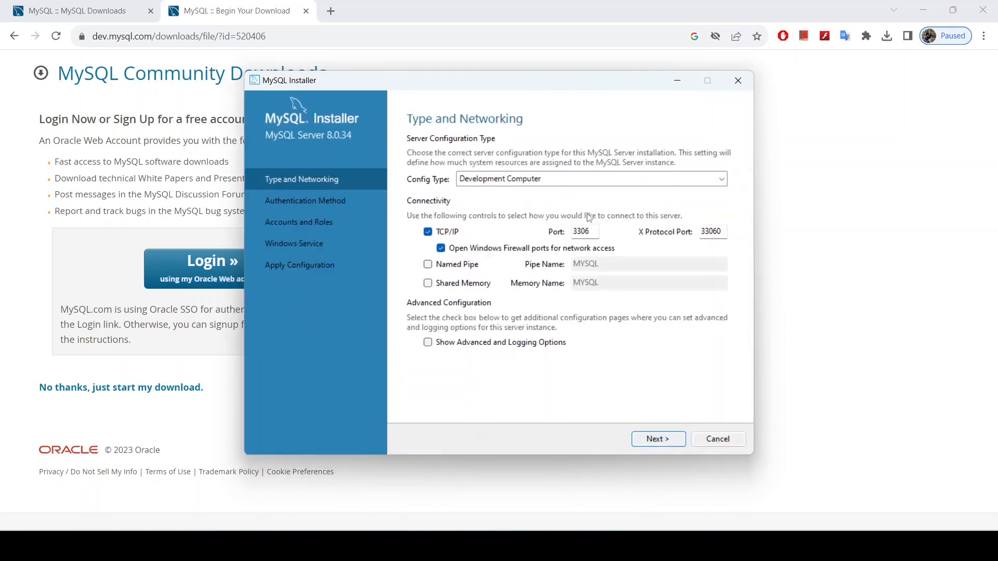
pyautogui.click(673, 441)
pyautogui.click(672, 439)
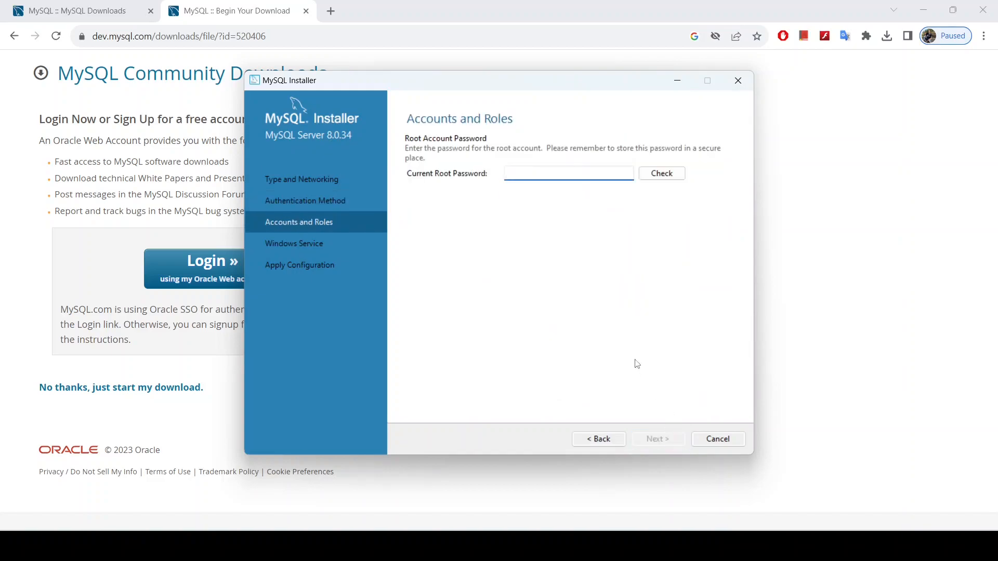
pyautogui.write('123')
pyautogui.click(671, 175)
pyautogui.click(658, 439)
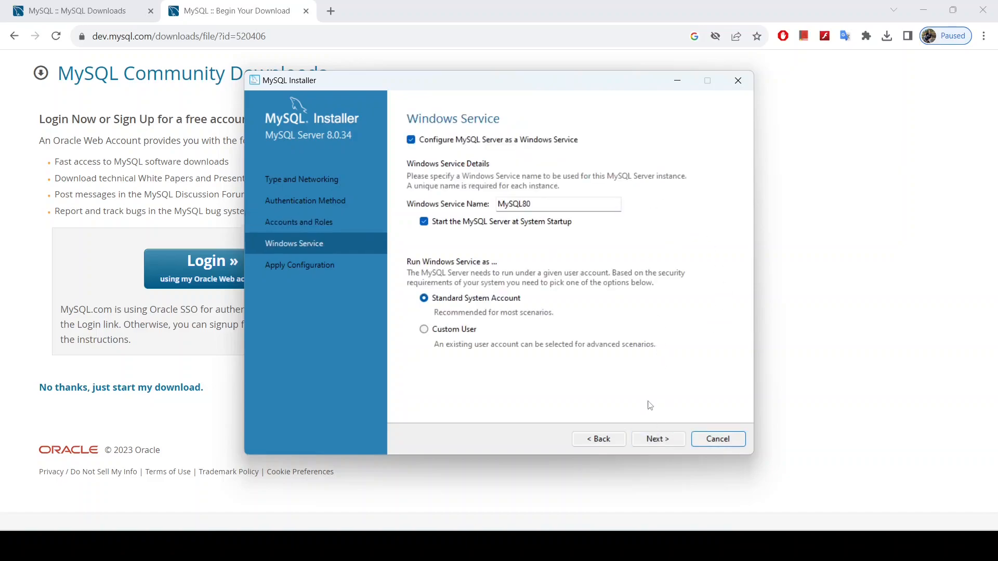
pyautogui.click(659, 439)
pyautogui.click(659, 439)
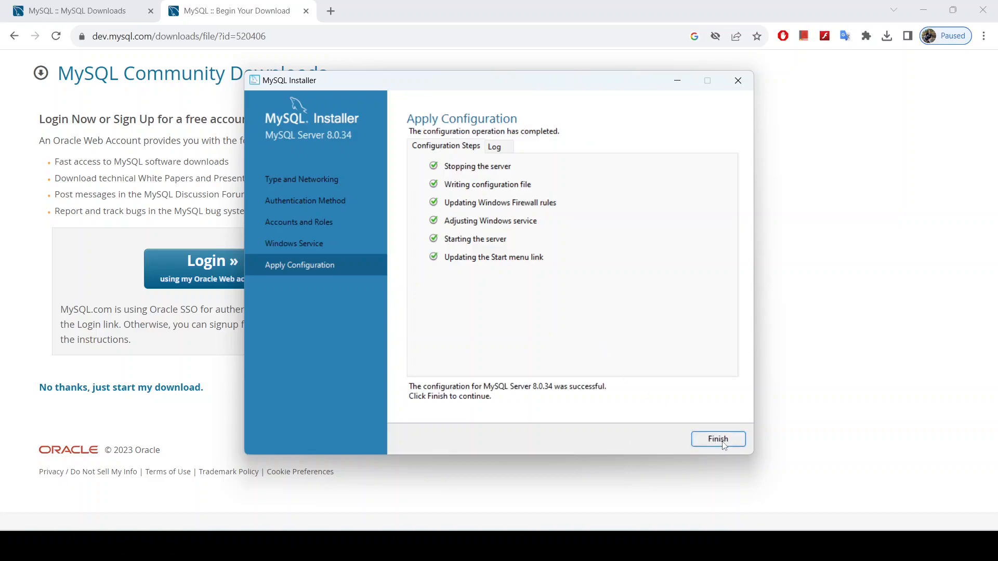
pyautogui.click(720, 443)
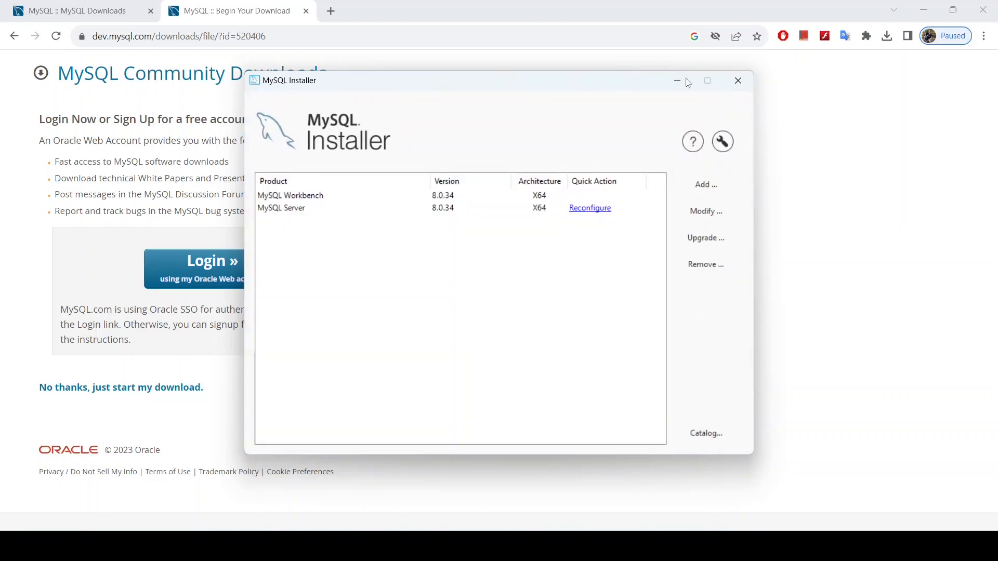
# Step: Close the installer, launch MySQL Workbench via a 'work' search, and open Local instance MySQL80
pyautogui.click(738, 81)
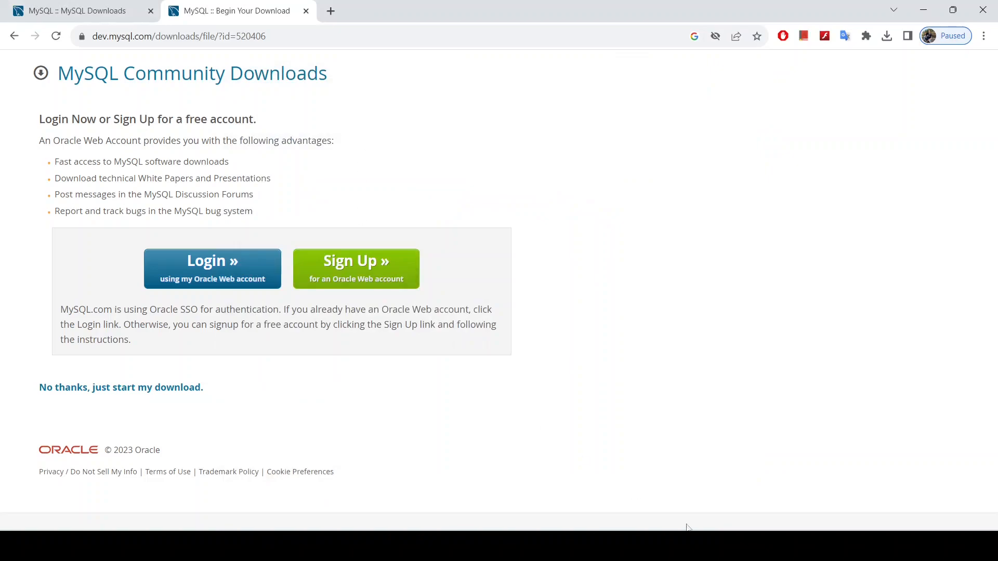
pyautogui.click(405, 546)
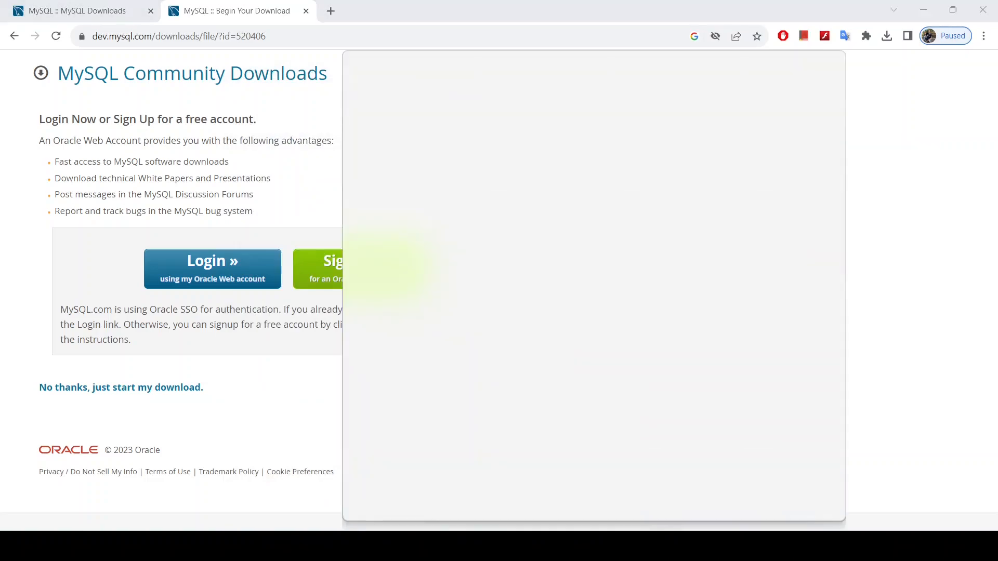
pyautogui.write('work')
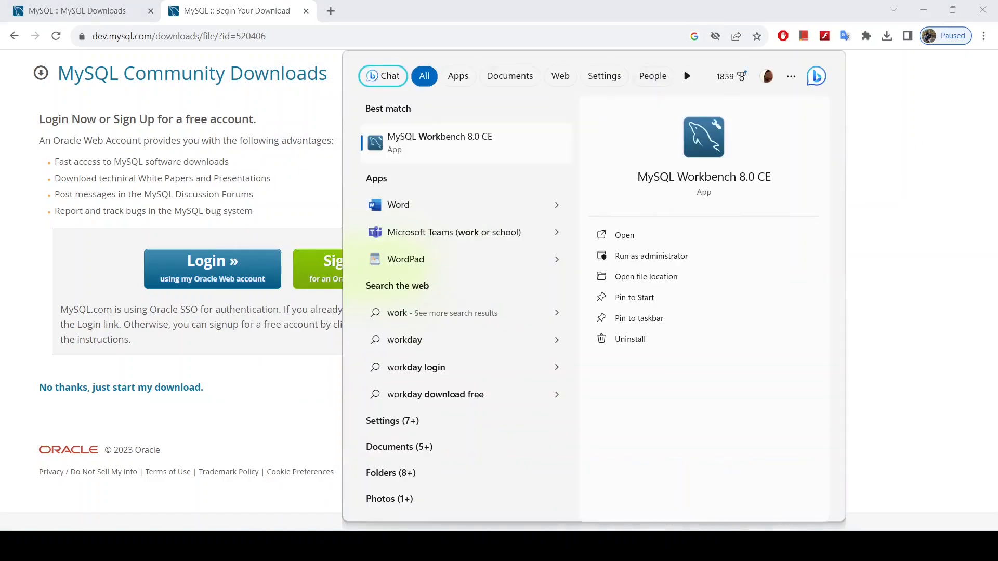
pyautogui.press('Return')
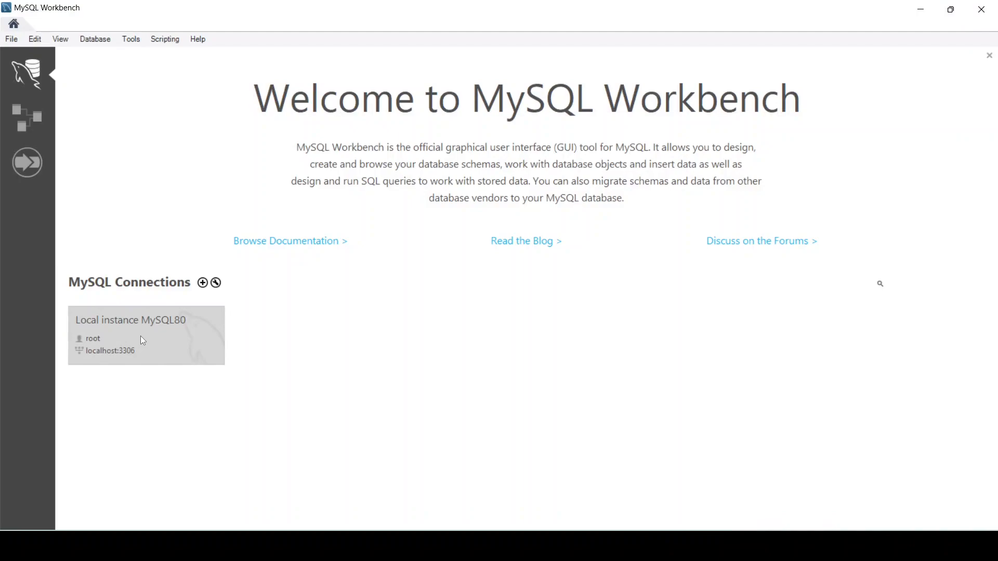
pyautogui.click(142, 338)
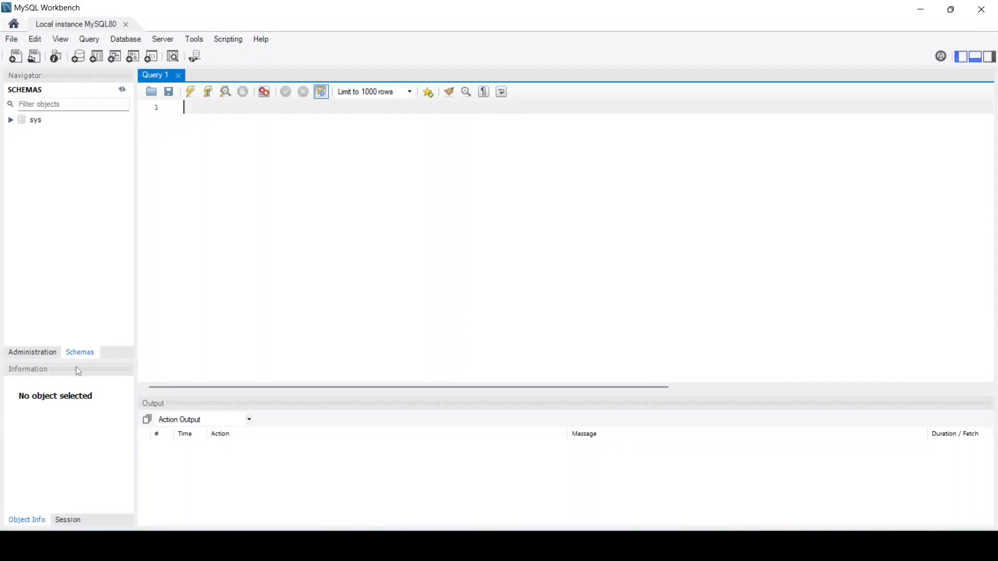
# Step: Switch the Navigator back and forth between Administration and Schemas
pyautogui.click(37, 354)
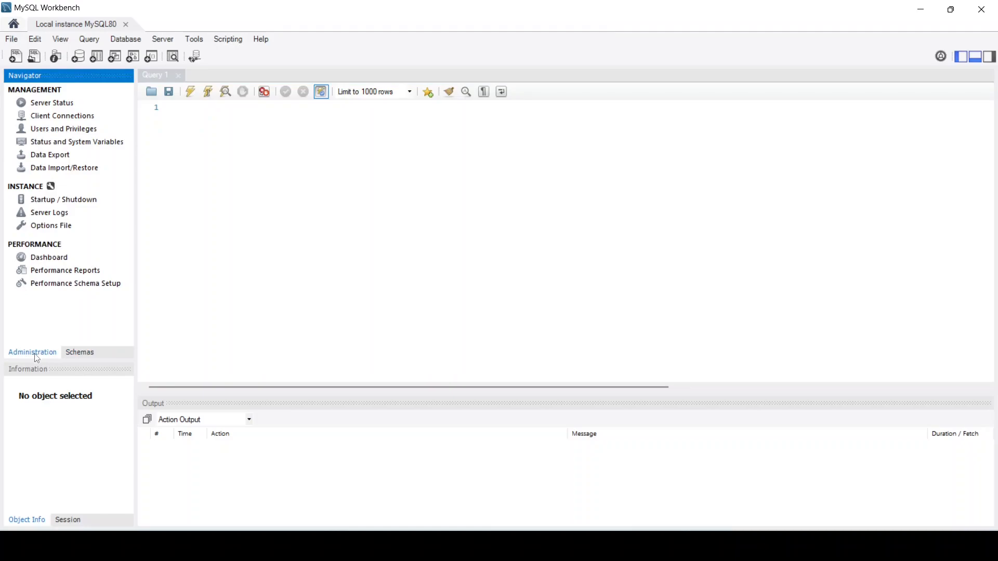
pyautogui.click(78, 353)
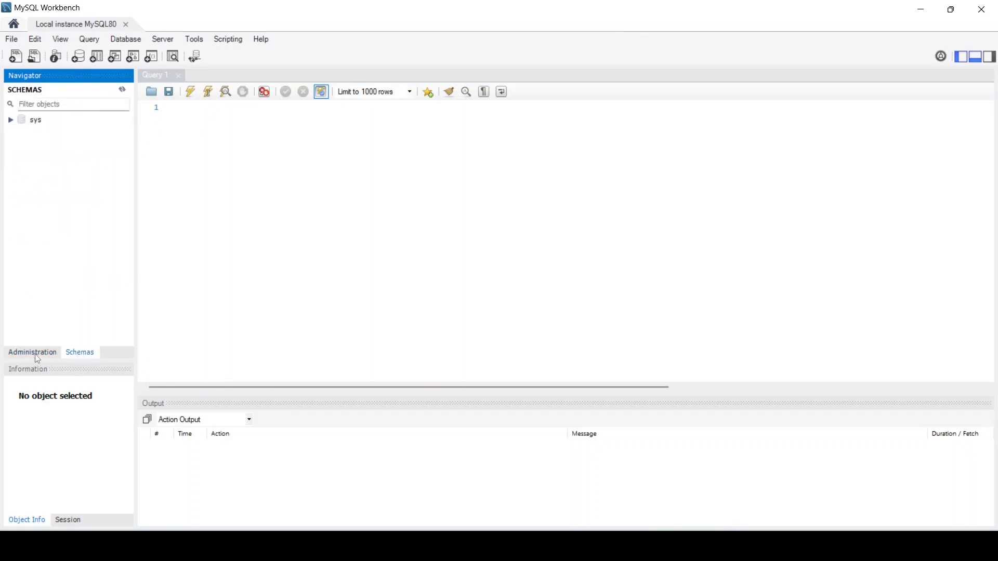
pyautogui.click(40, 356)
pyautogui.click(80, 354)
pyautogui.click(32, 356)
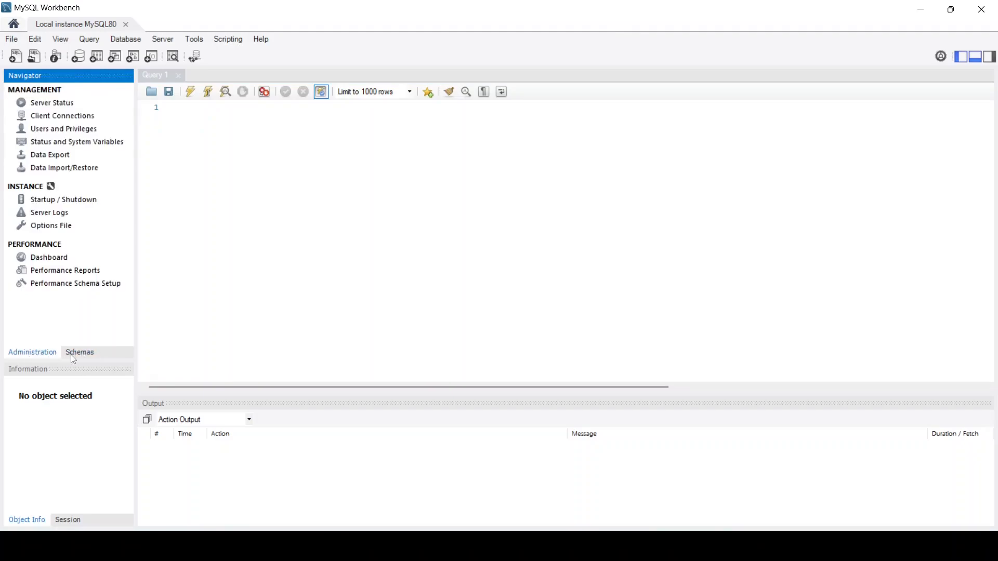
pyautogui.click(71, 355)
pyautogui.click(37, 353)
pyautogui.click(87, 354)
pyautogui.click(49, 355)
pyautogui.click(73, 355)
pyautogui.click(44, 355)
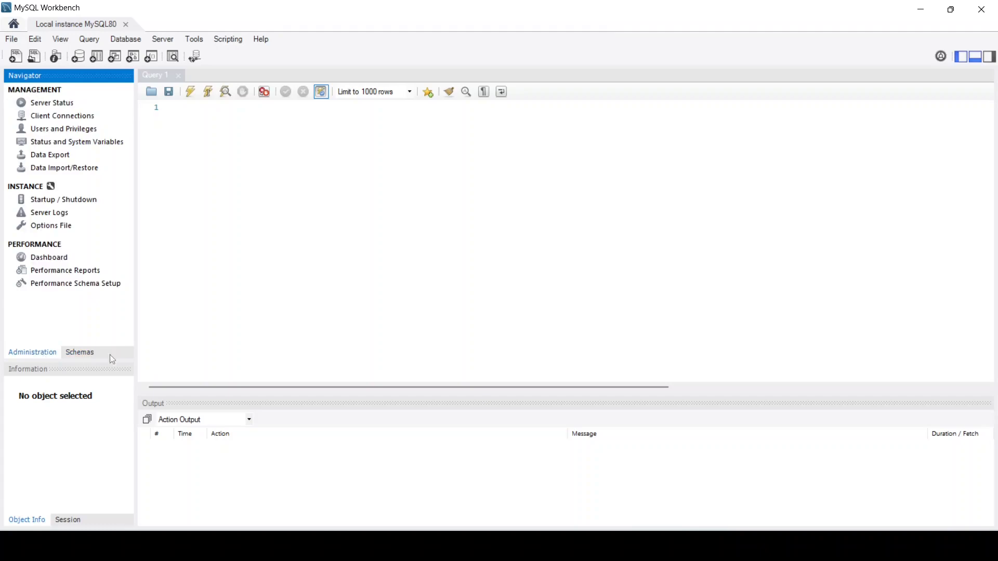
pyautogui.click(81, 354)
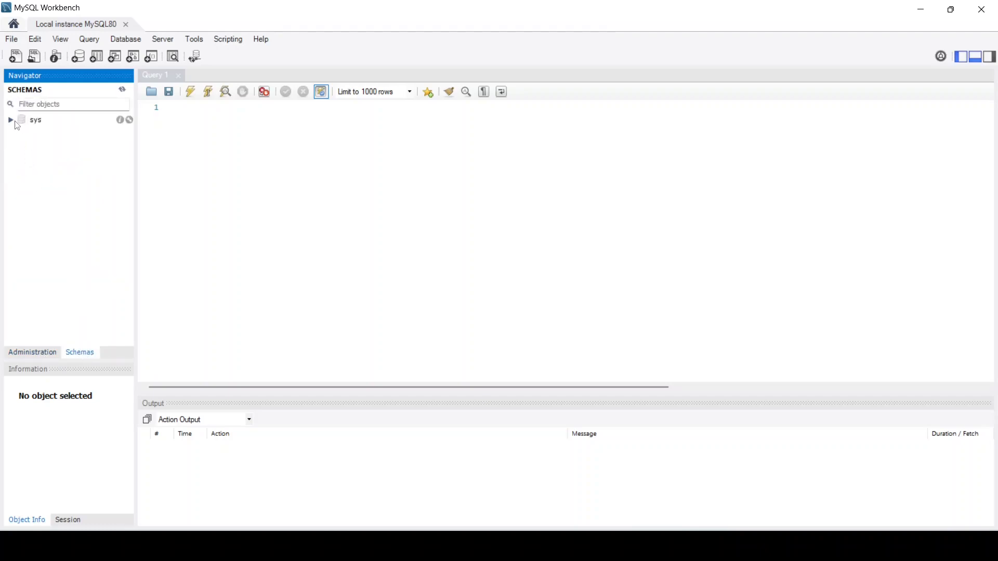
# Step: Browse the sys schema's tables, views, procedures and functions, then open Server Status
pyautogui.click(11, 120)
pyautogui.click(23, 130)
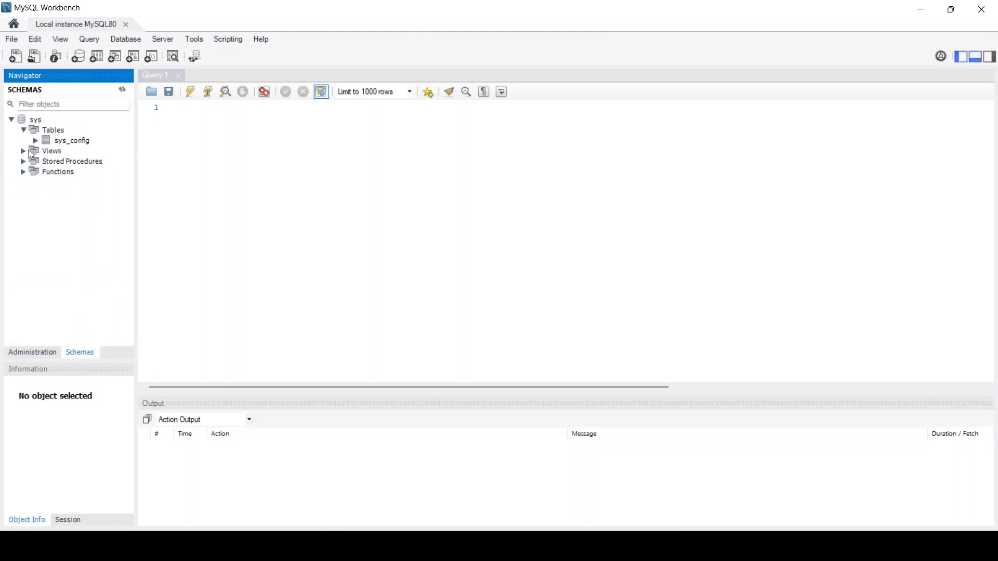
pyautogui.click(25, 151)
pyautogui.click(25, 152)
pyautogui.click(24, 162)
pyautogui.click(24, 162)
pyautogui.click(24, 172)
pyautogui.click(24, 172)
pyautogui.click(33, 355)
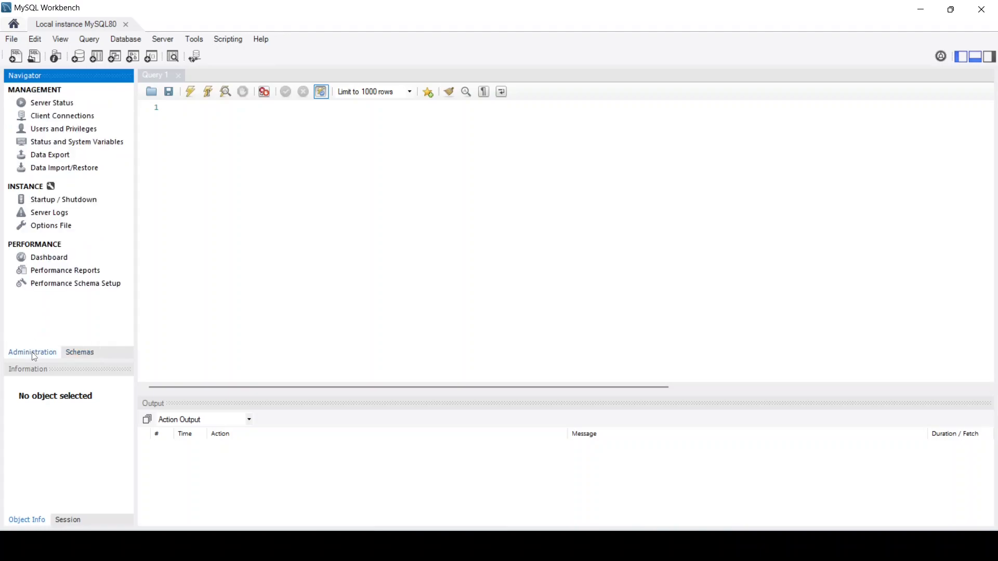
pyautogui.click(45, 106)
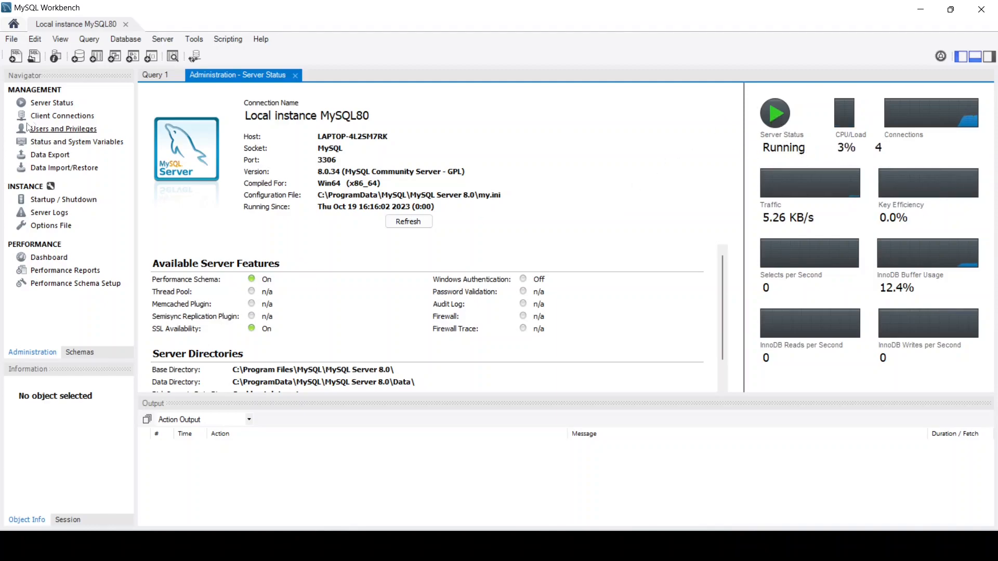
# Step: Open Users and Privileges and view the root@localhost account's login details, then show the schema tree
pyautogui.click(59, 130)
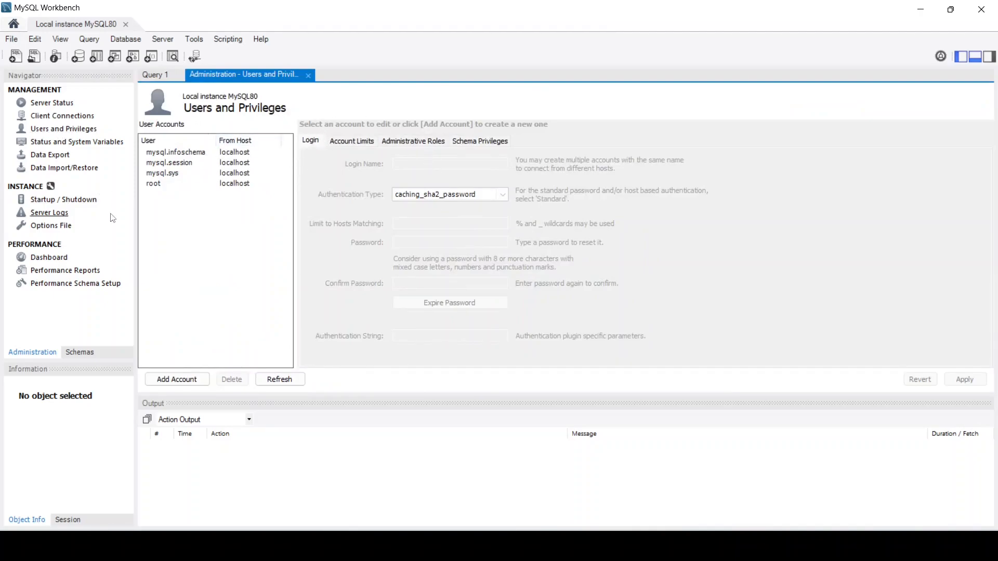
pyautogui.click(158, 185)
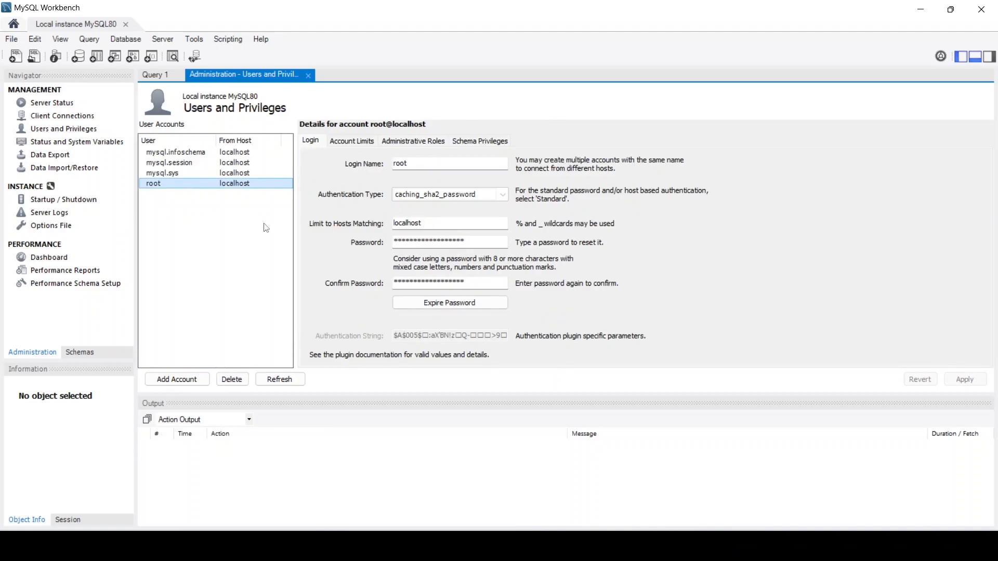
pyautogui.click(97, 352)
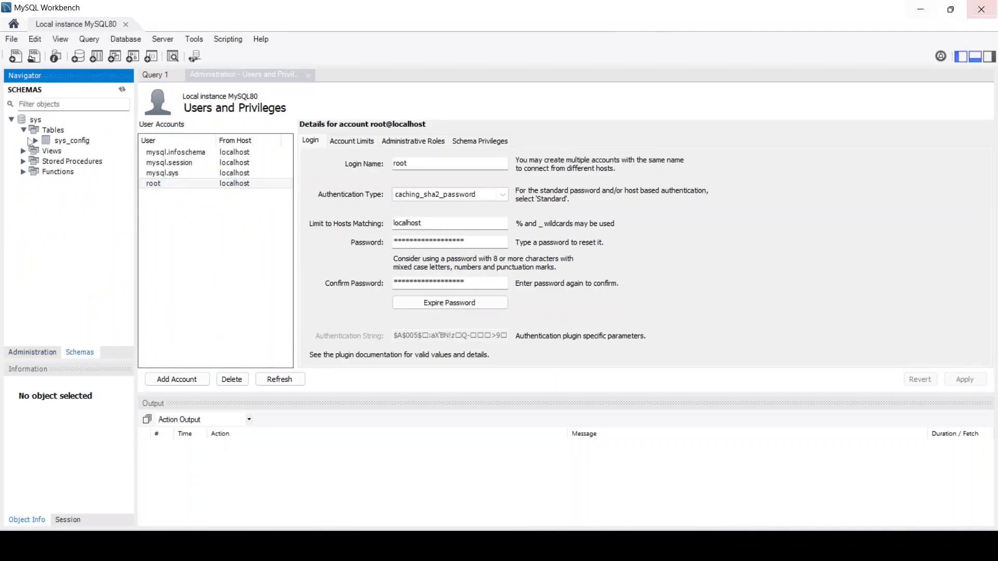
# Step: Switch back and forth between the Administration and Schemas navigator panels
pyautogui.click(24, 355)
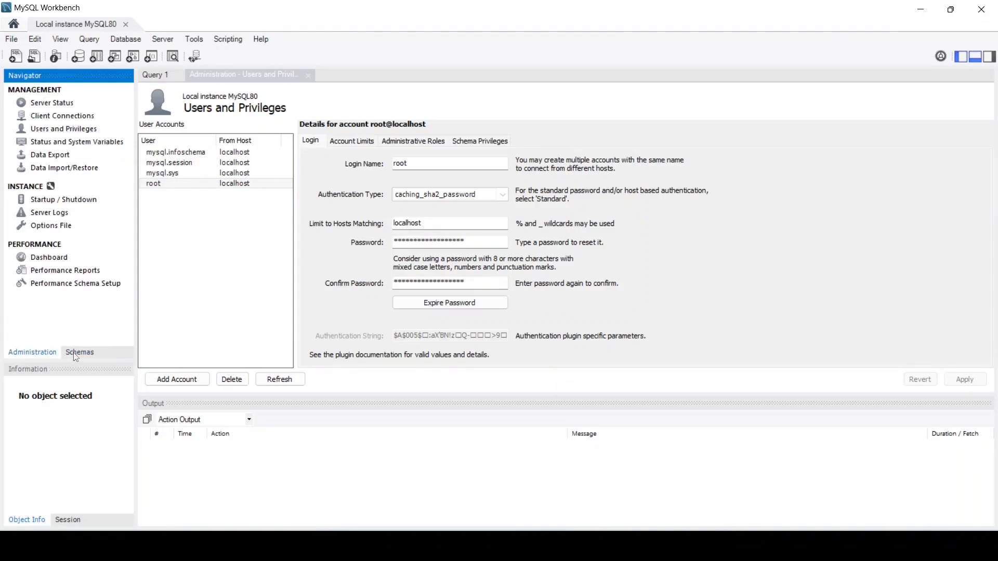
pyautogui.click(75, 356)
pyautogui.click(37, 357)
pyautogui.click(85, 353)
pyautogui.click(48, 354)
pyautogui.click(87, 356)
pyautogui.click(41, 357)
pyautogui.click(81, 357)
pyautogui.click(50, 357)
pyautogui.click(86, 356)
pyautogui.click(52, 356)
# Step: Collapse the sys schema's Tables list and bring the Users and Privileges page forward
pyautogui.click(77, 355)
pyautogui.click(24, 131)
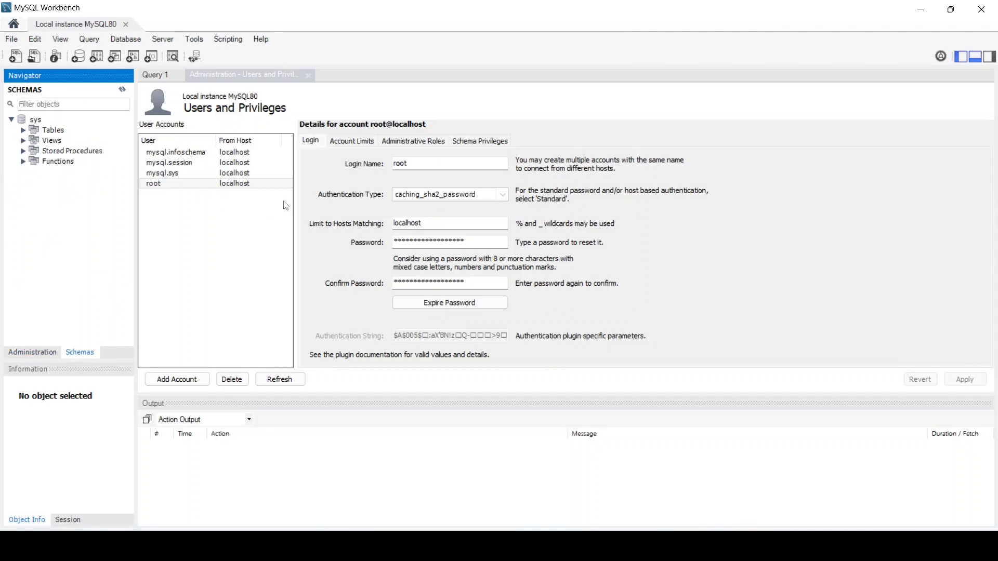
pyautogui.click(310, 77)
# Step: Close the Users and Privileges page and switch to the browser's MySQL Community Downloads page
pyautogui.click(306, 76)
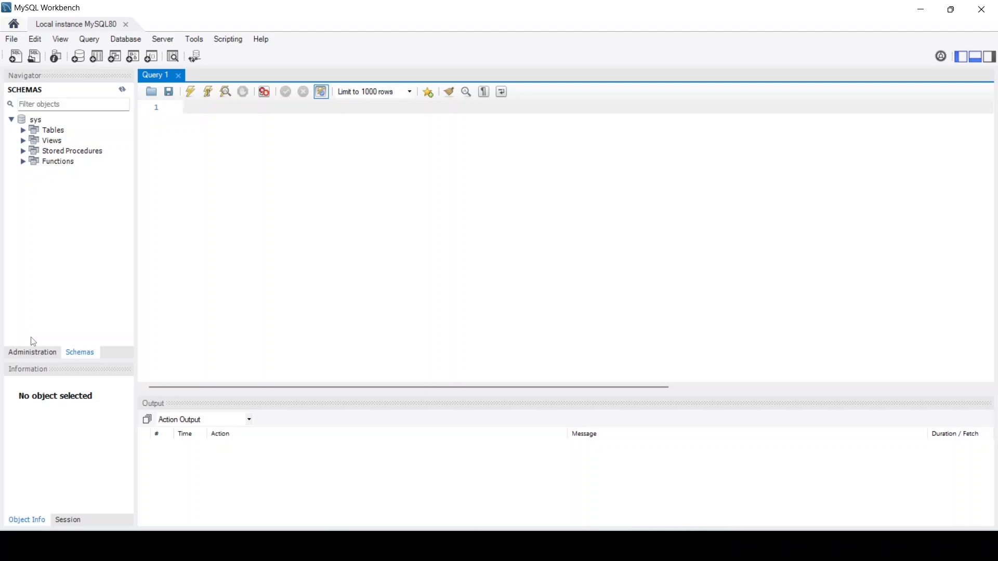
pyautogui.hotkey('alt', 'Tab')
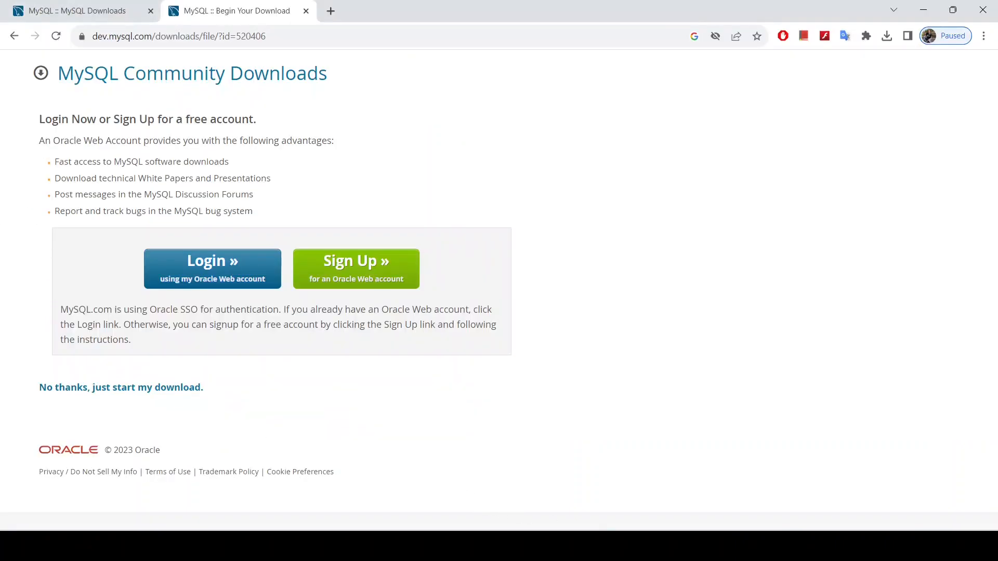
pyautogui.hotkey('alt', 'Tab')
pyautogui.hotkey('alt', 'Tab')
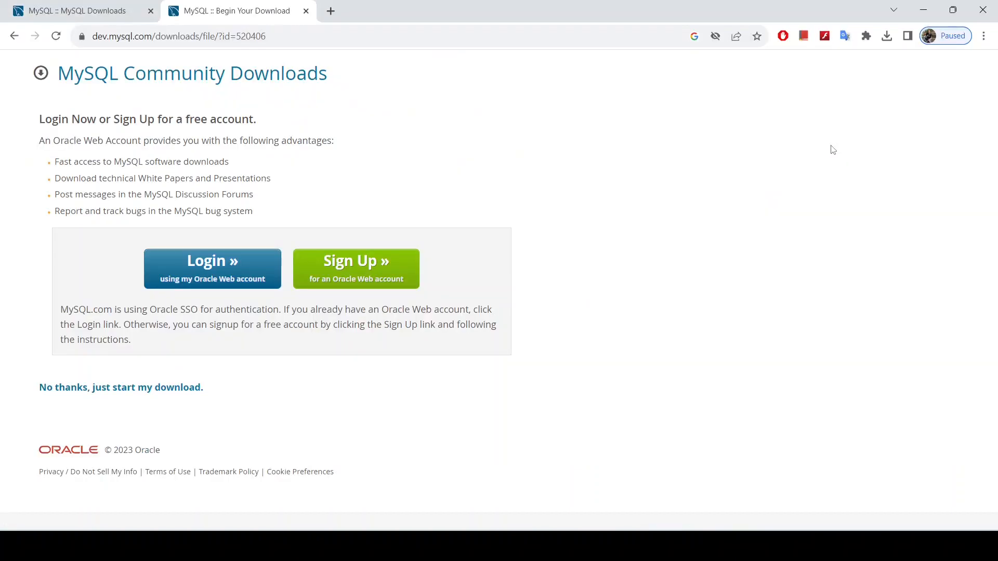